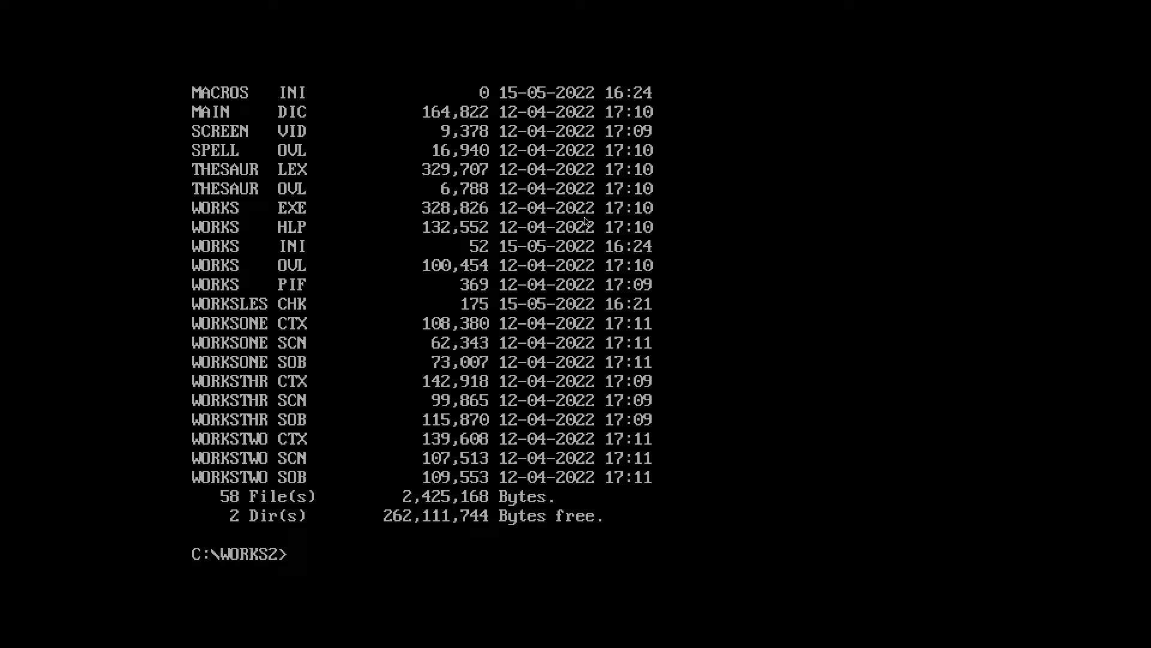
# Step: List the WORKS2 directory in wide format and launch Works from it
pyautogui.write('dir/w')
pyautogui.press('Return')
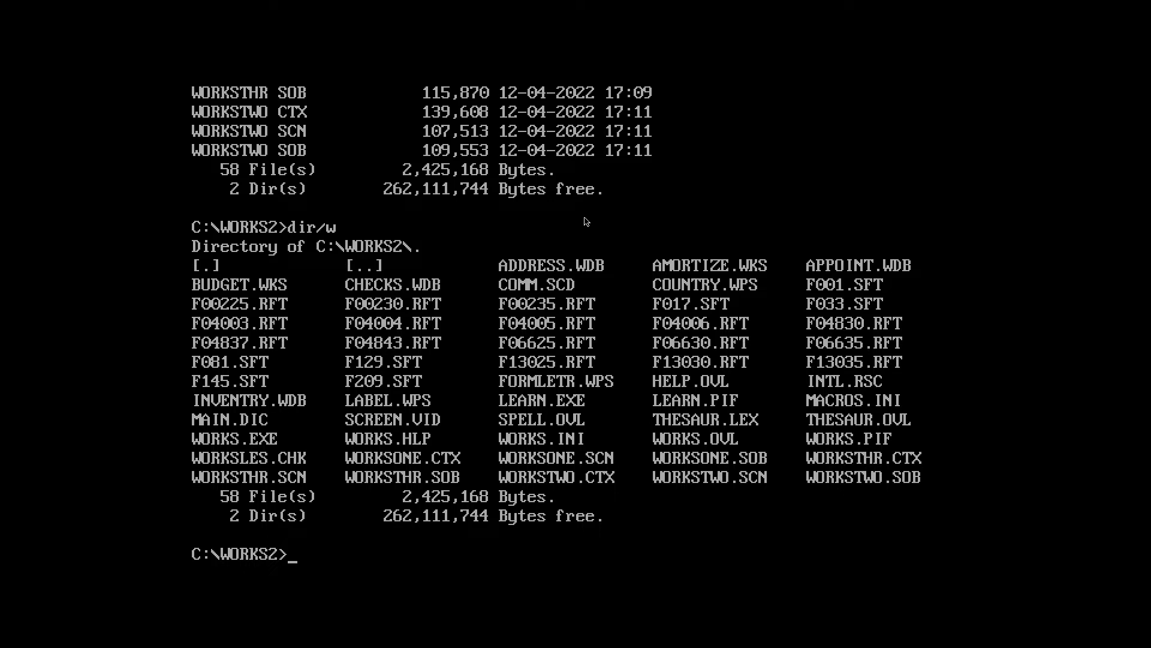
pyautogui.write('works')
pyautogui.press('Return')
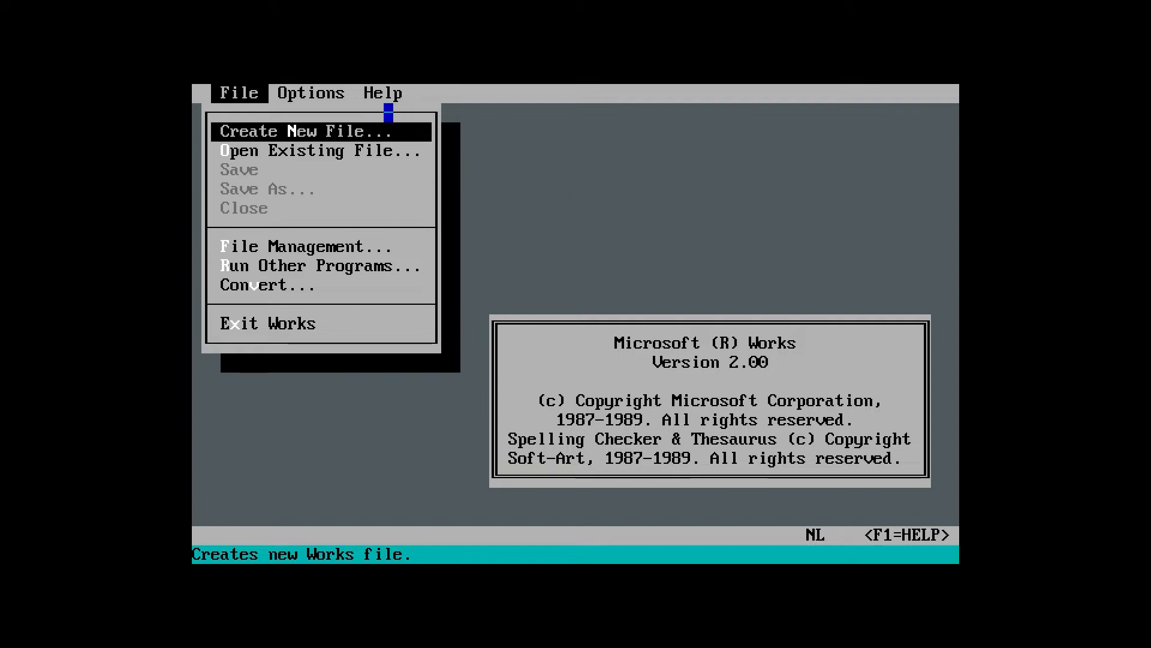
# Step: Start the Works Tutorial and register a first name at its welcome screen, with Num Lock off
pyautogui.click(379, 93)
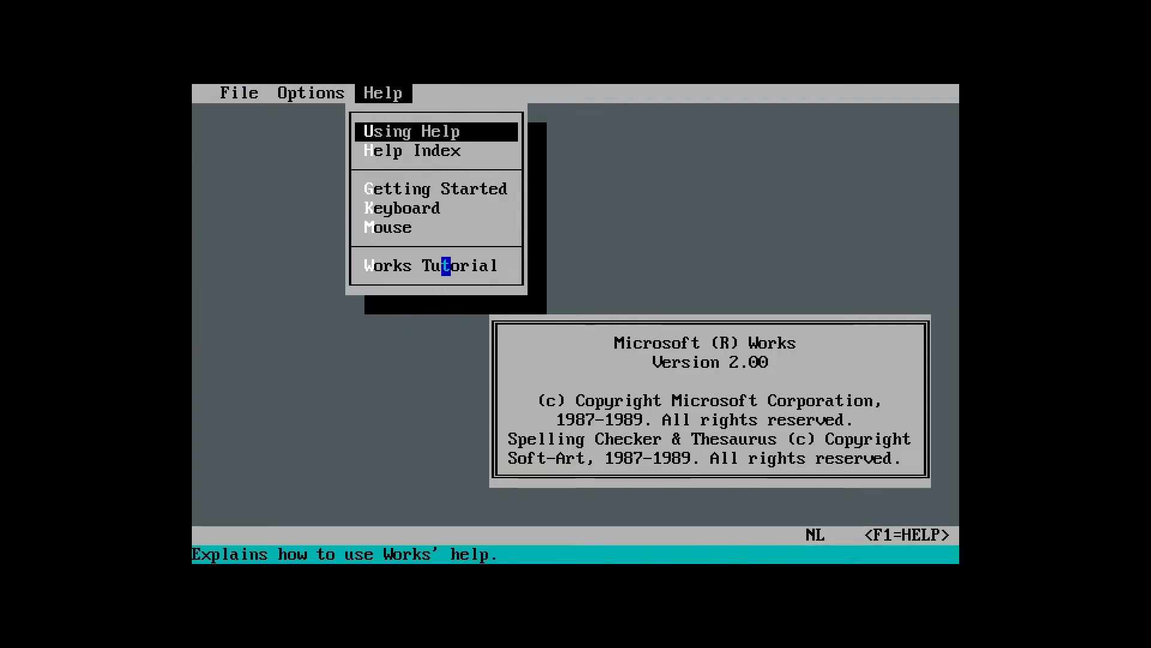
pyautogui.click(416, 265)
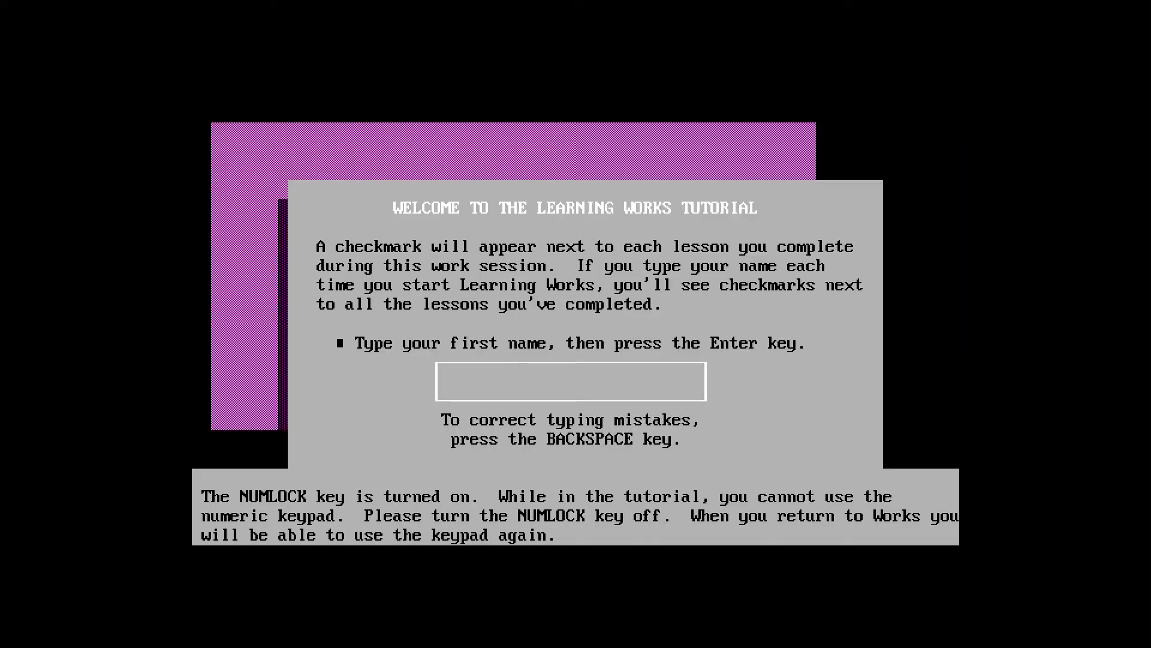
pyautogui.press('Num_Lock')
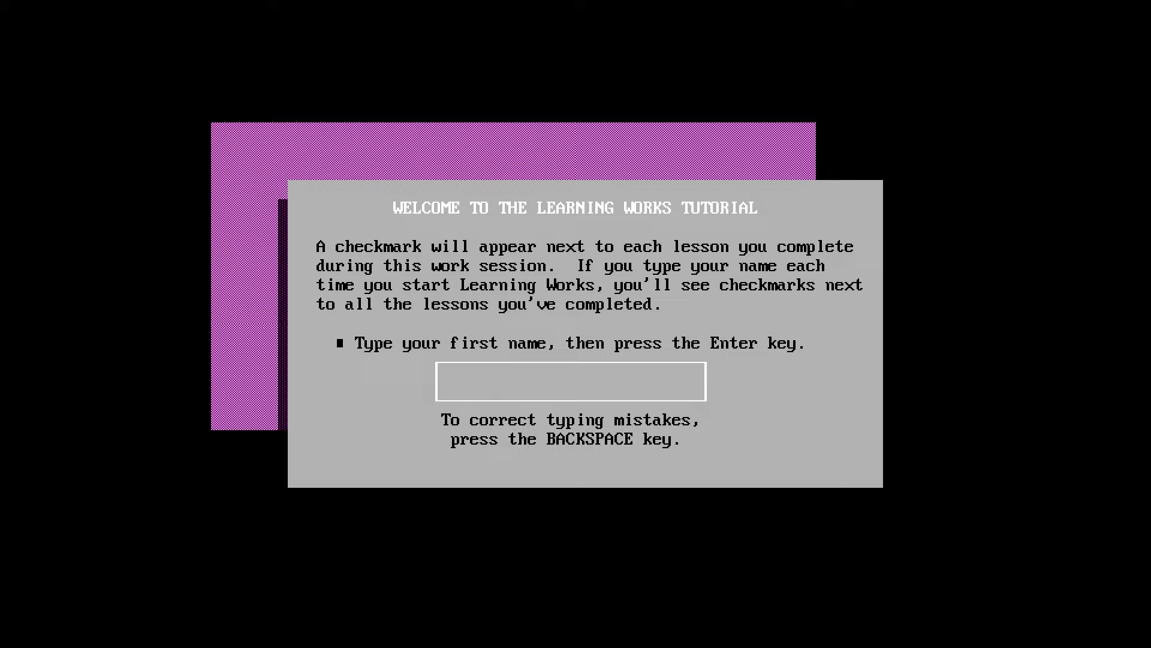
pyautogui.write('WOT')
pyautogui.press('Return')
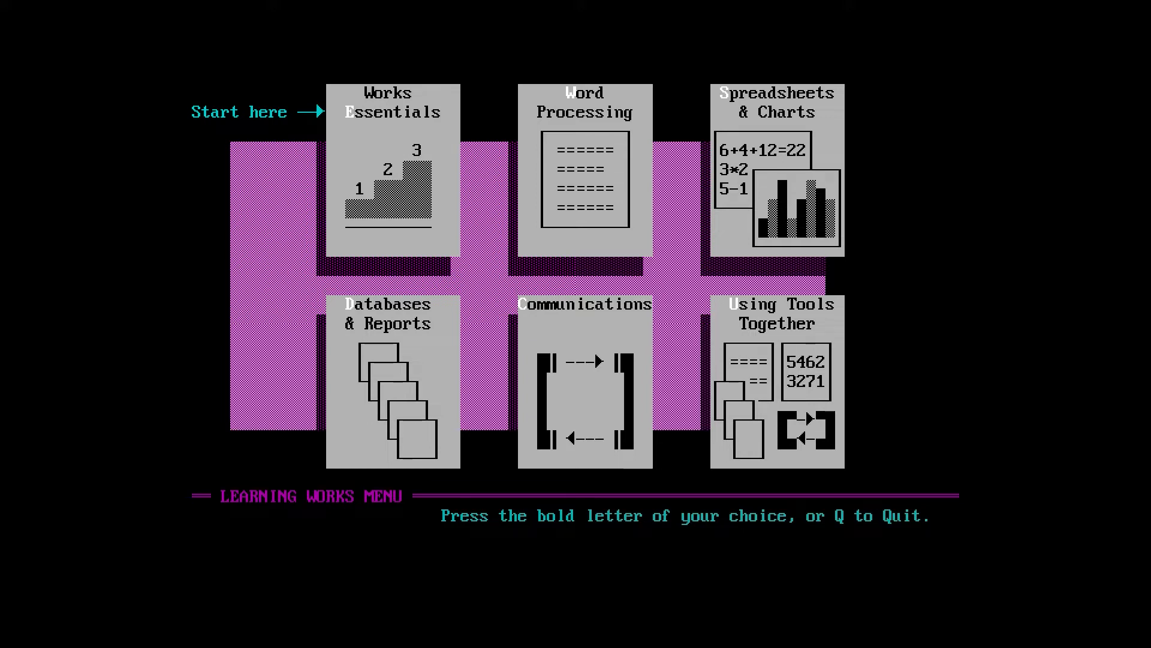
# Step: Open the Keyboard and Mouse Introduction lesson in the Works Essentials section
pyautogui.press('Return')
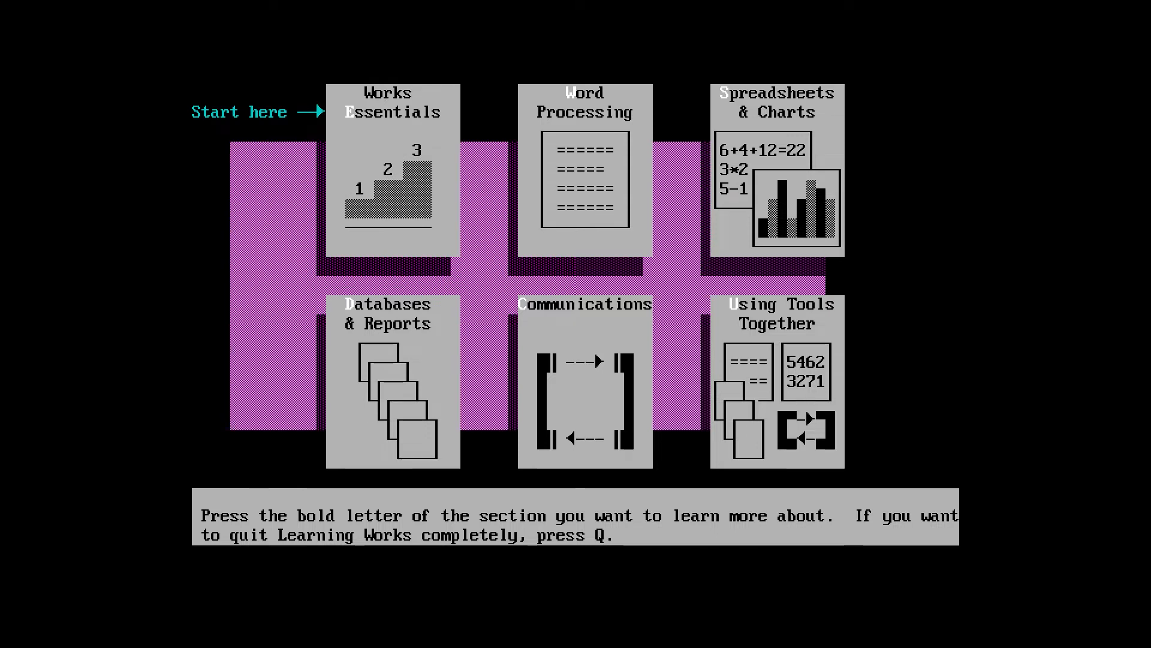
pyautogui.press('e')
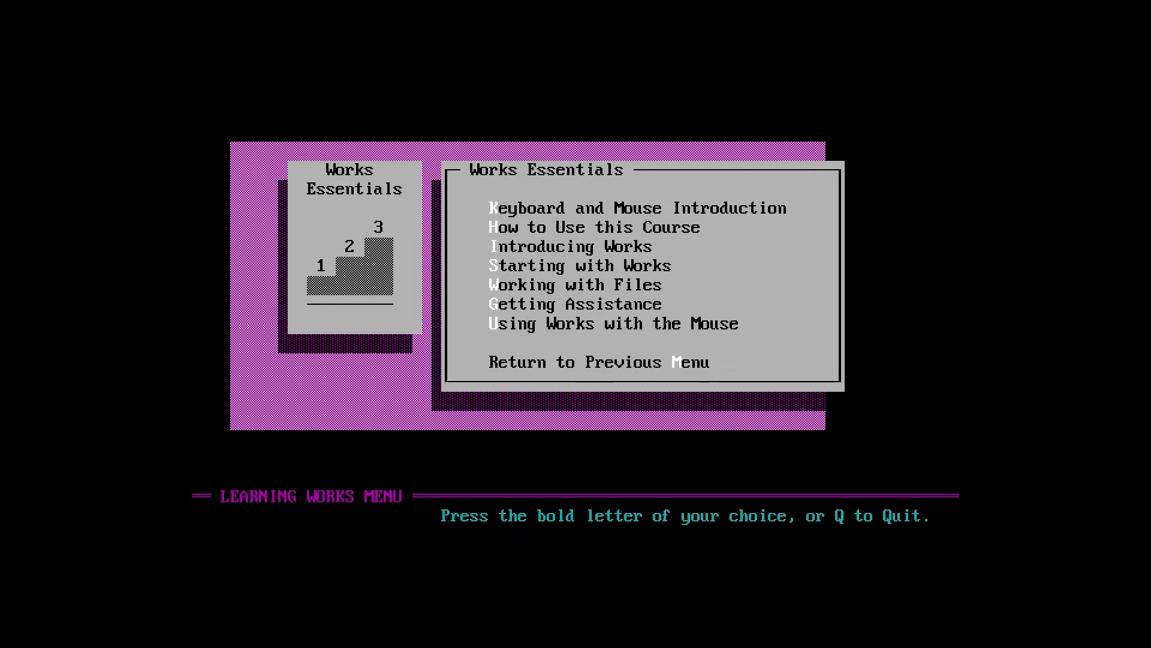
pyautogui.press('k')
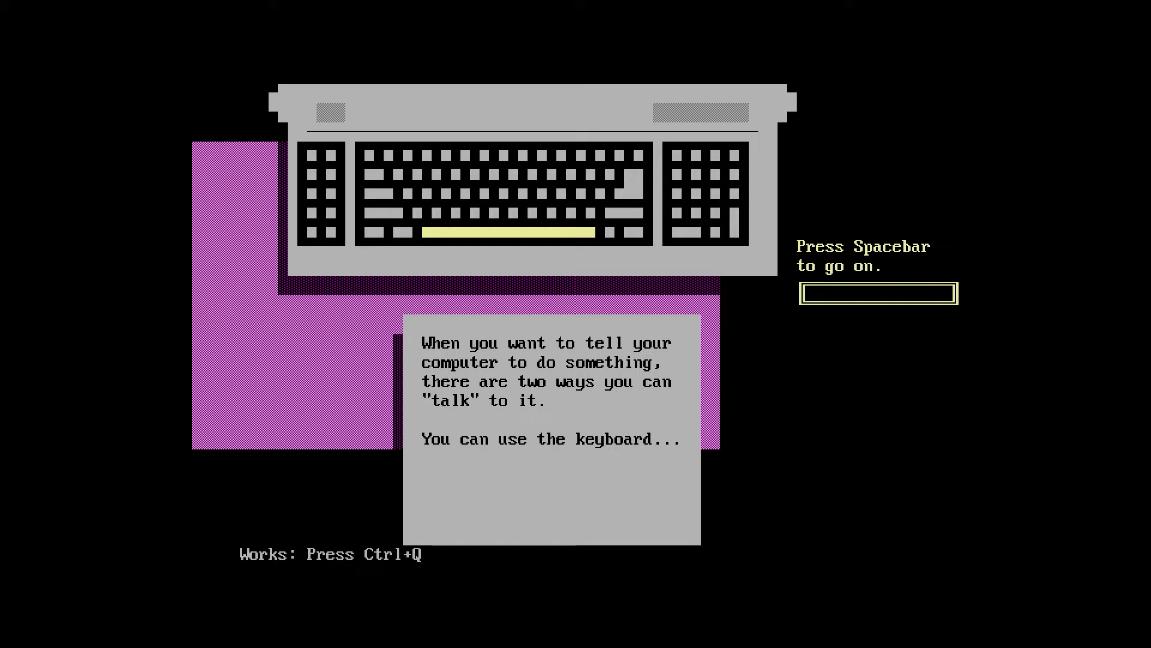
# Step: Read through the lesson's opening screens on keyboard and mouse up to the direction exercise
pyautogui.press('space')
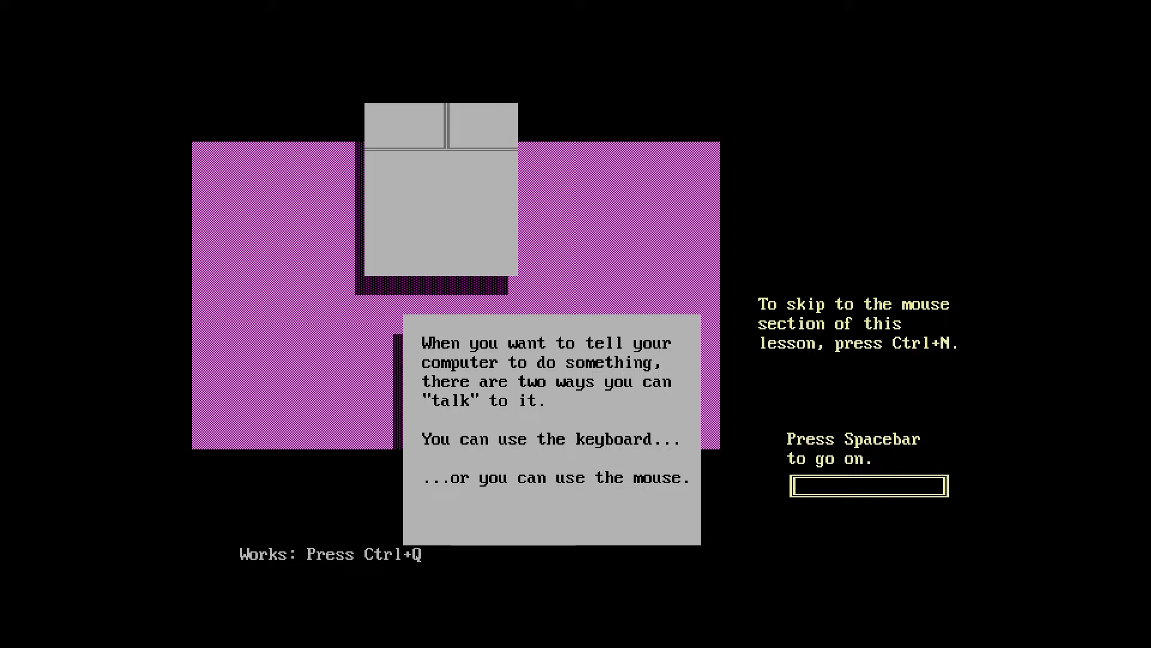
pyautogui.press('space')
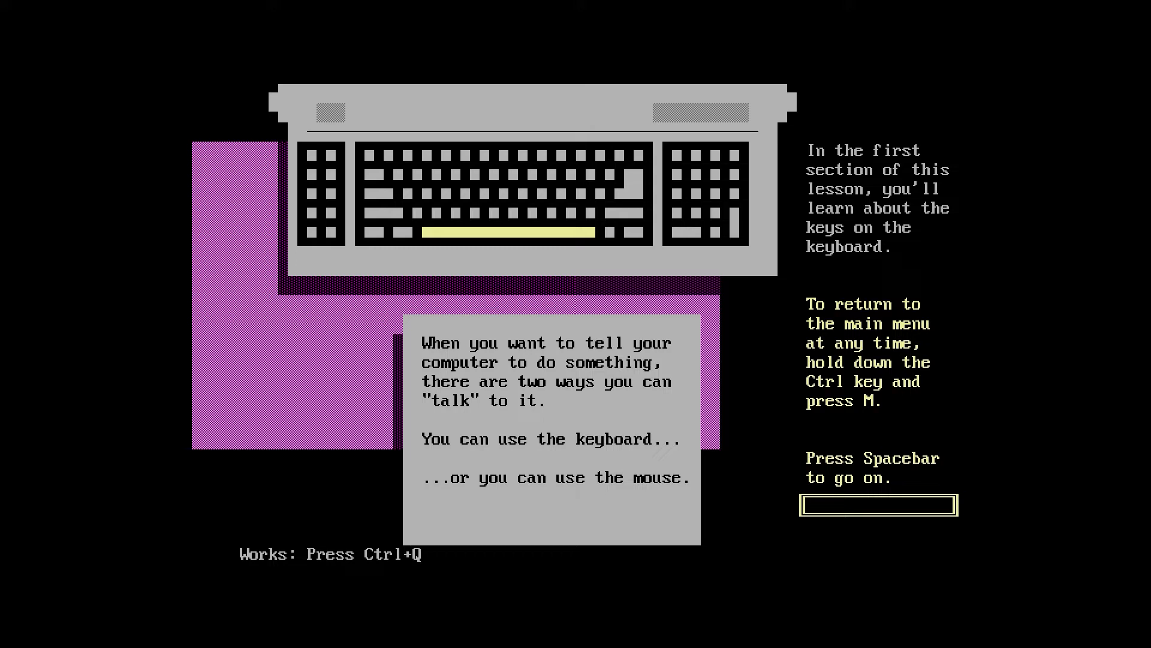
pyautogui.press('space')
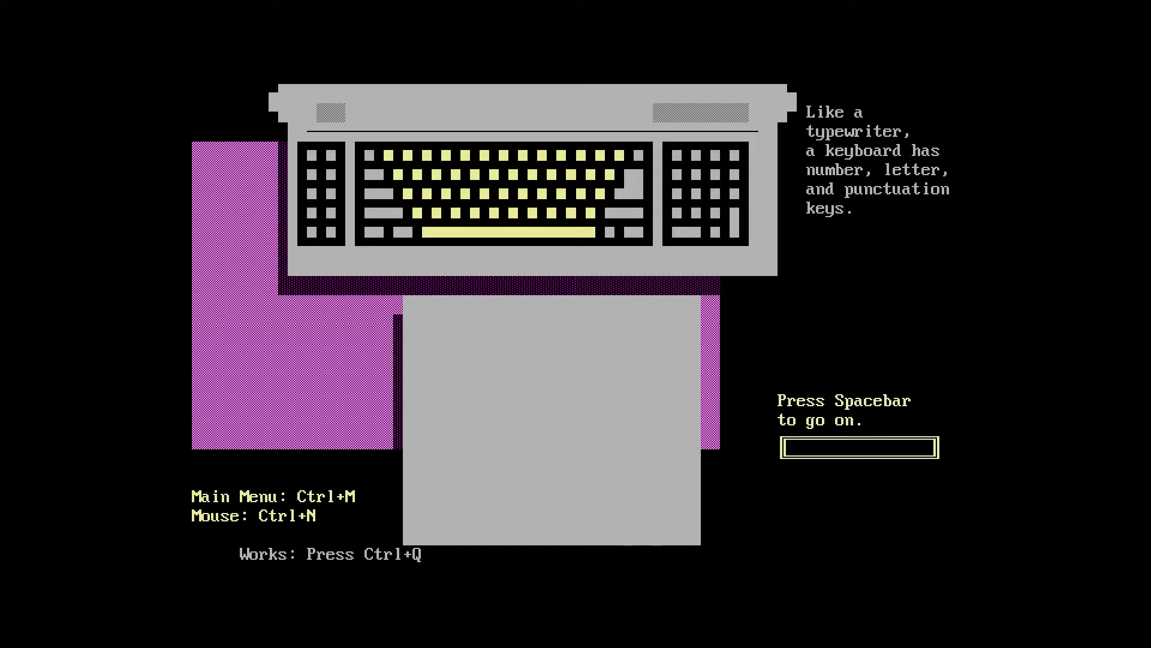
pyautogui.press('space')
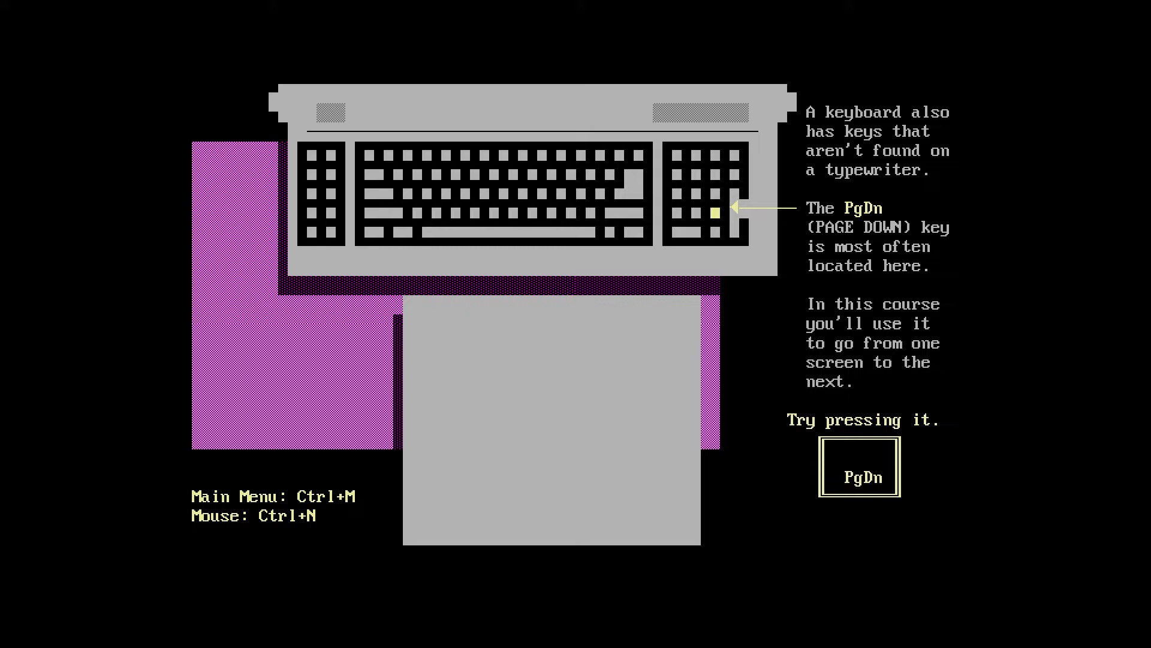
pyautogui.press('pagedown')
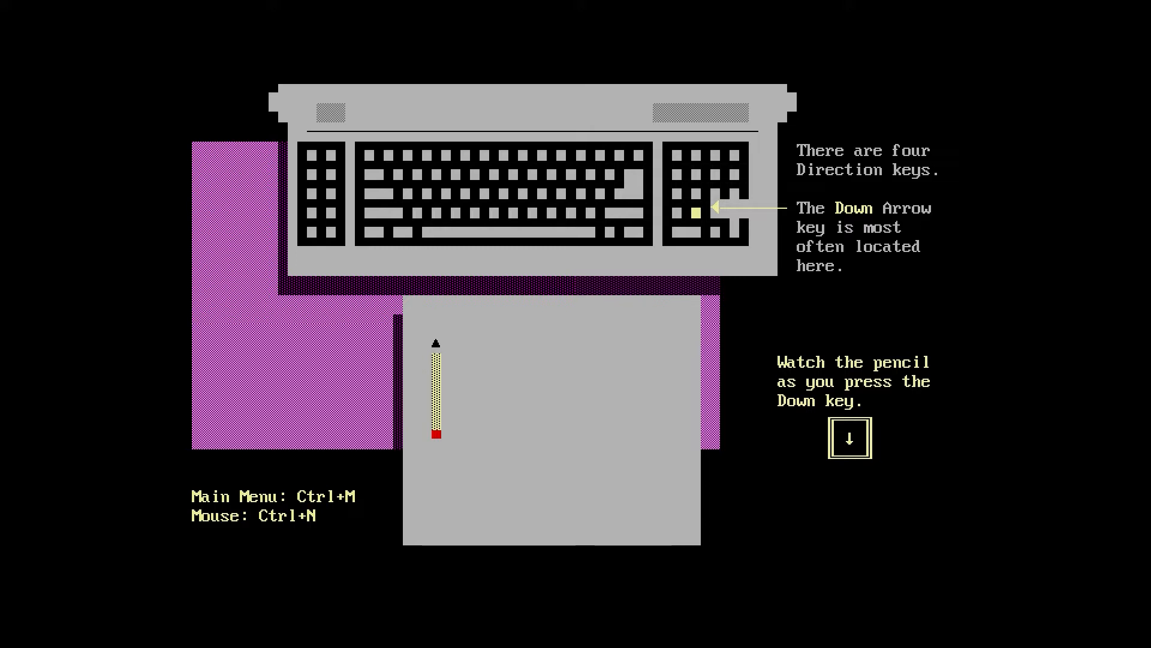
# Step: Complete the direction exercise by moving the pencil down, up, right and left, and continue to the capital letter exercise
pyautogui.press('Down')
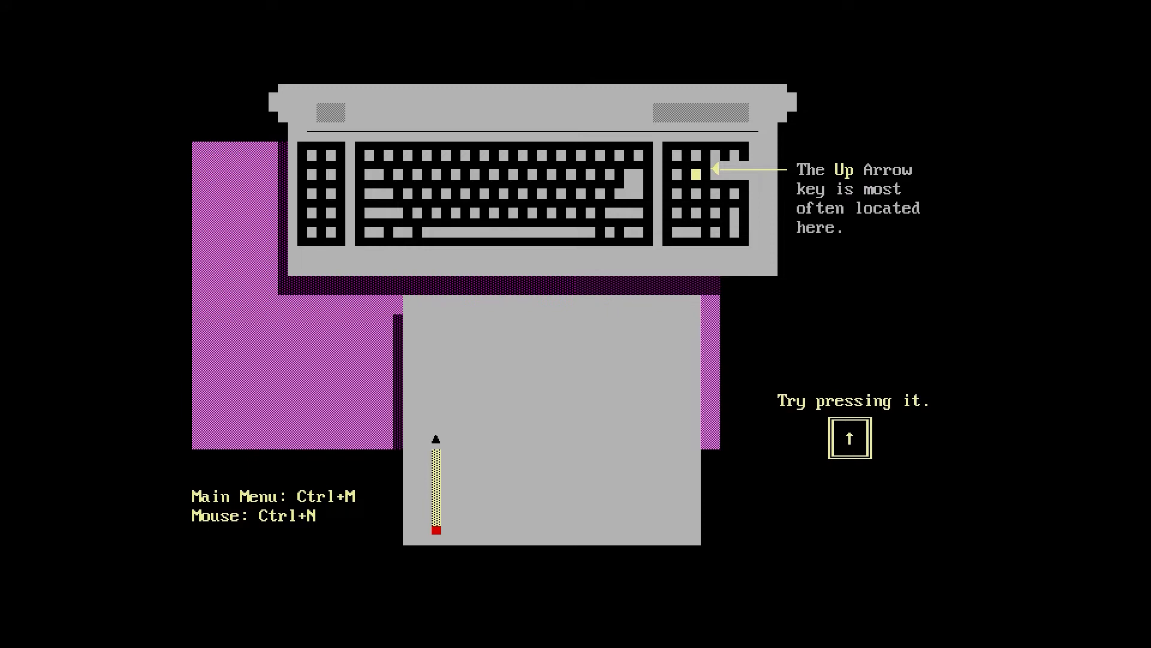
pyautogui.press('Up')
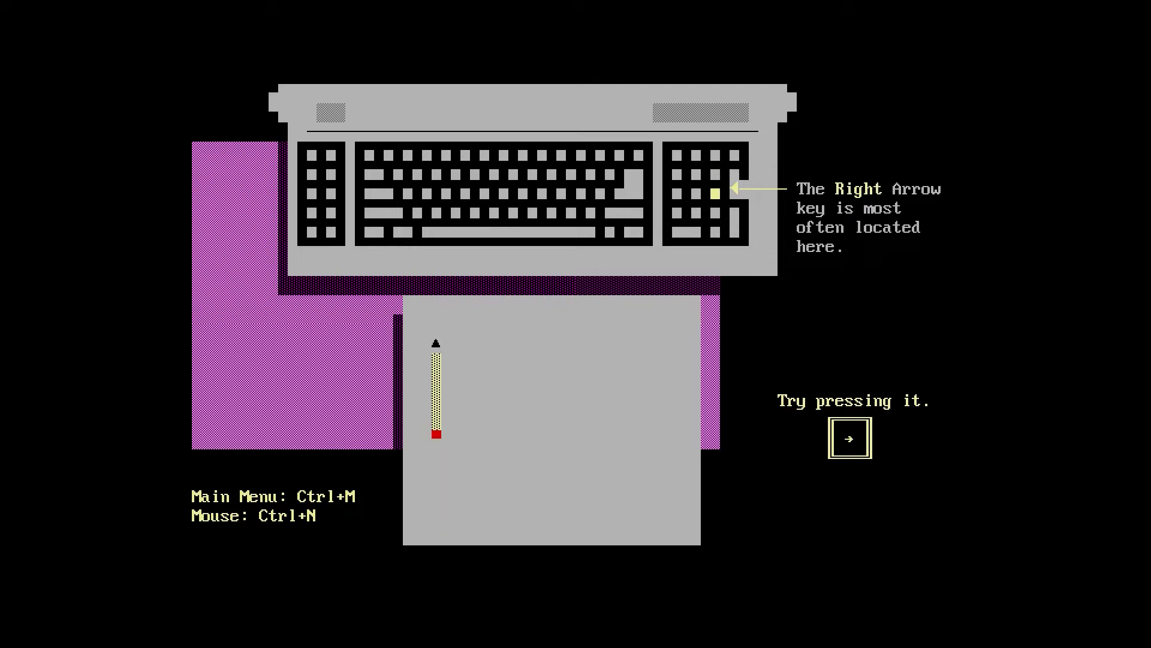
pyautogui.press('Right')
pyautogui.press('Left')
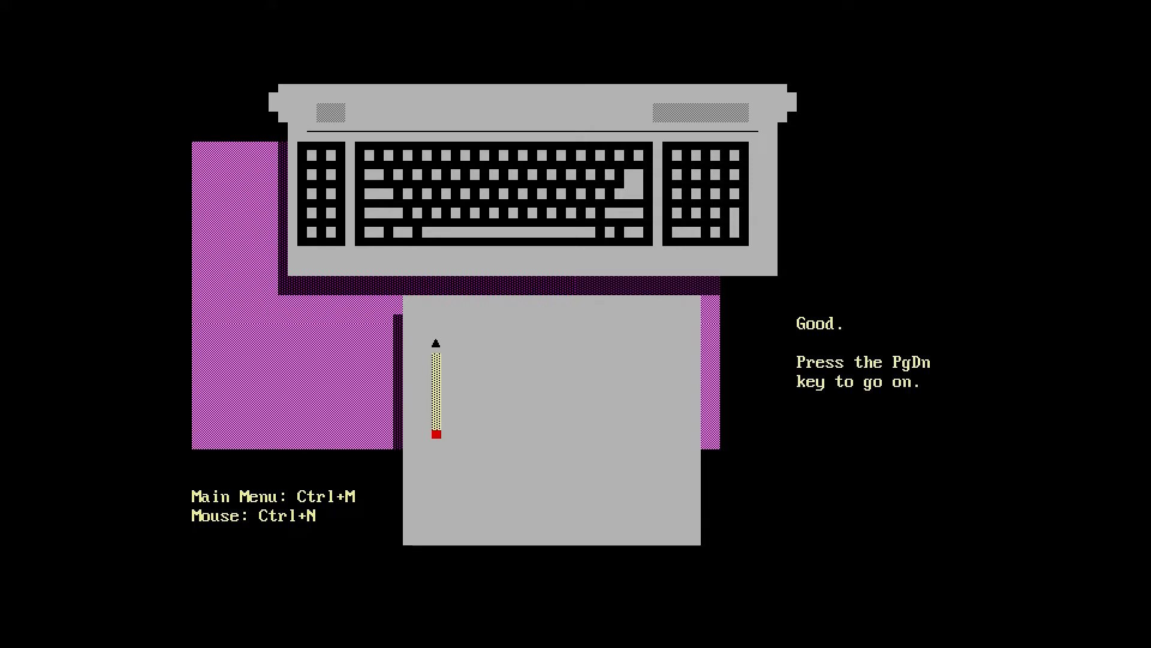
pyautogui.press('pagedown')
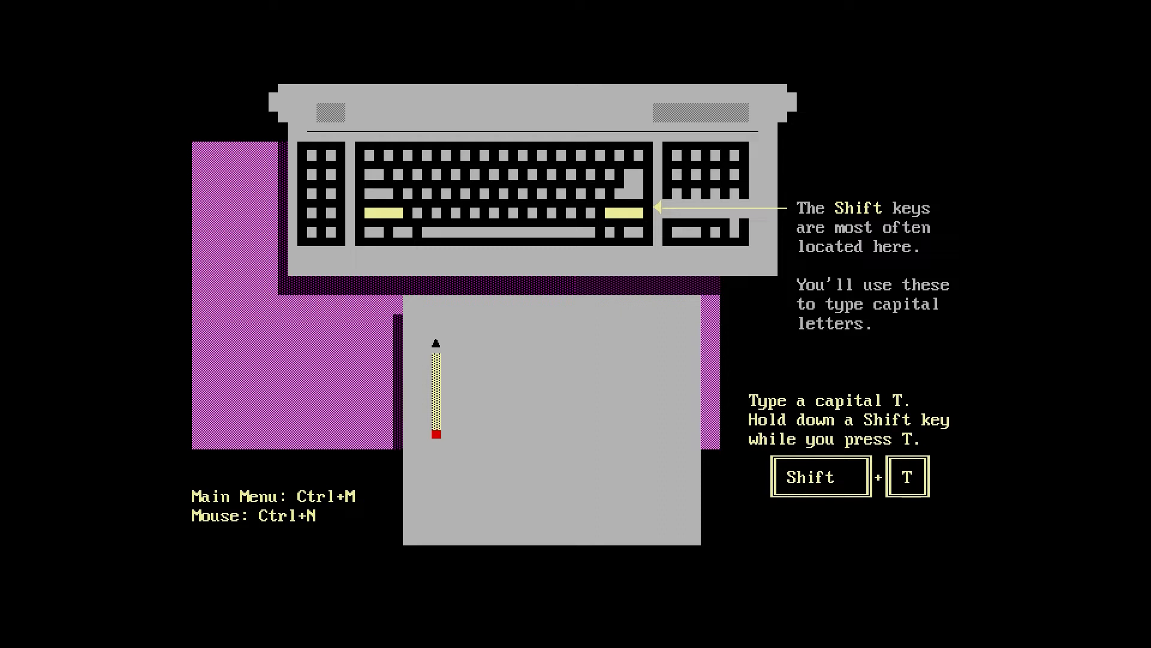
# Step: Write a capital T on the practice sheet, erase it, and continue to the insert exercise
pyautogui.hotkey('shift', 't')
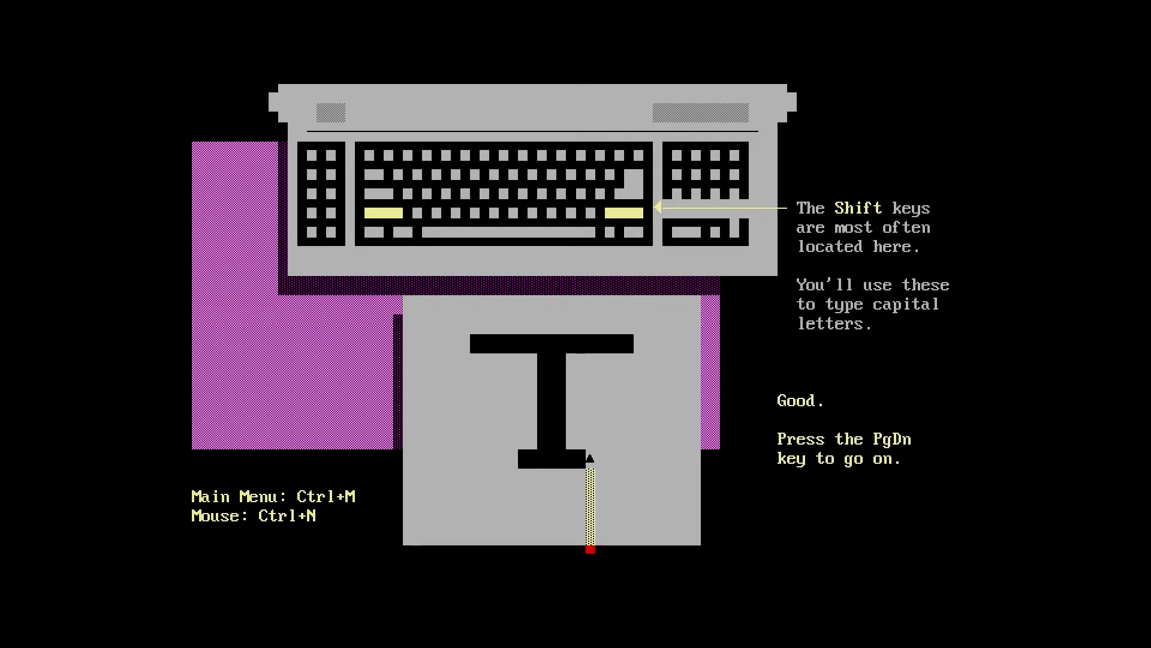
pyautogui.press('Next')
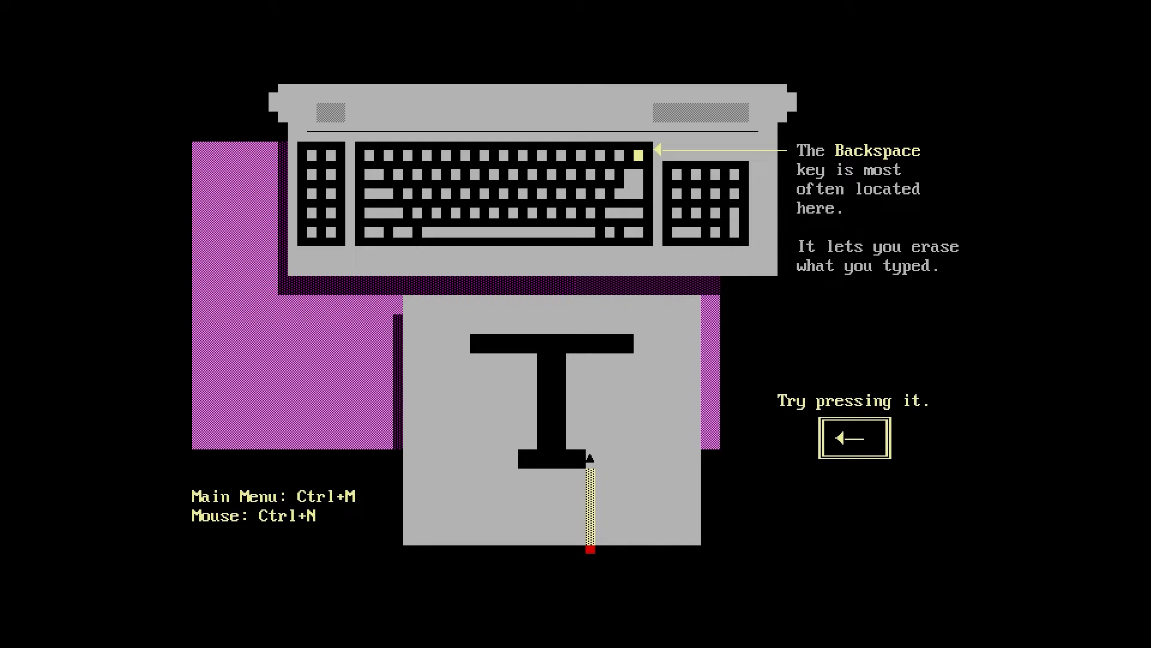
pyautogui.press('BackSpace')
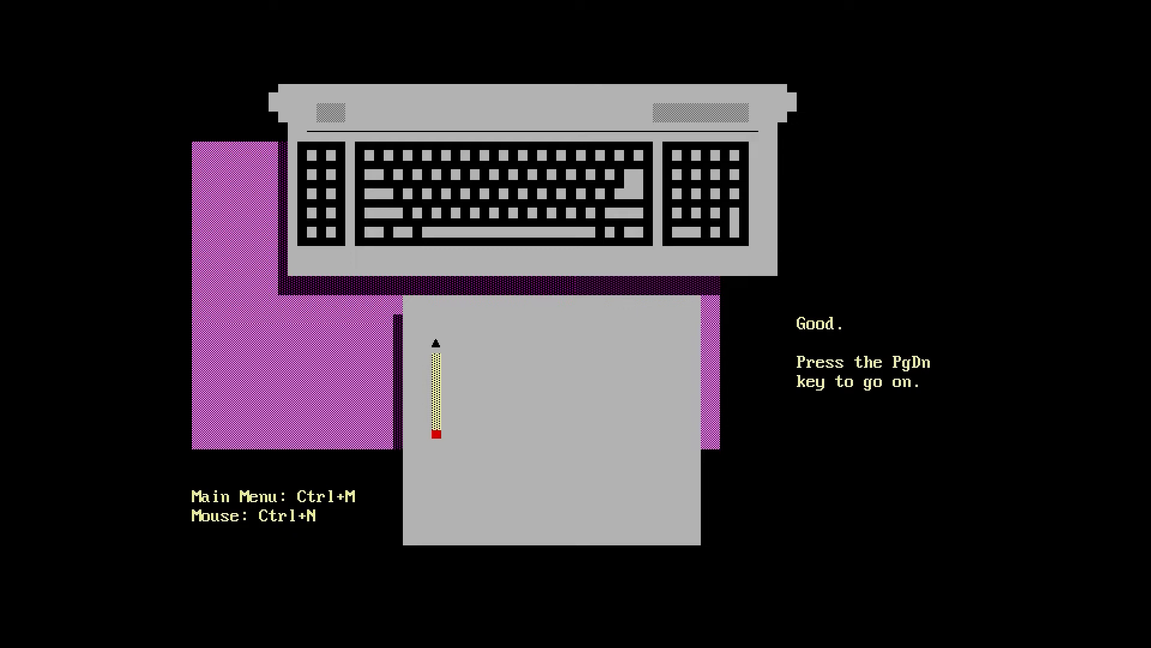
pyautogui.press('pagedown')
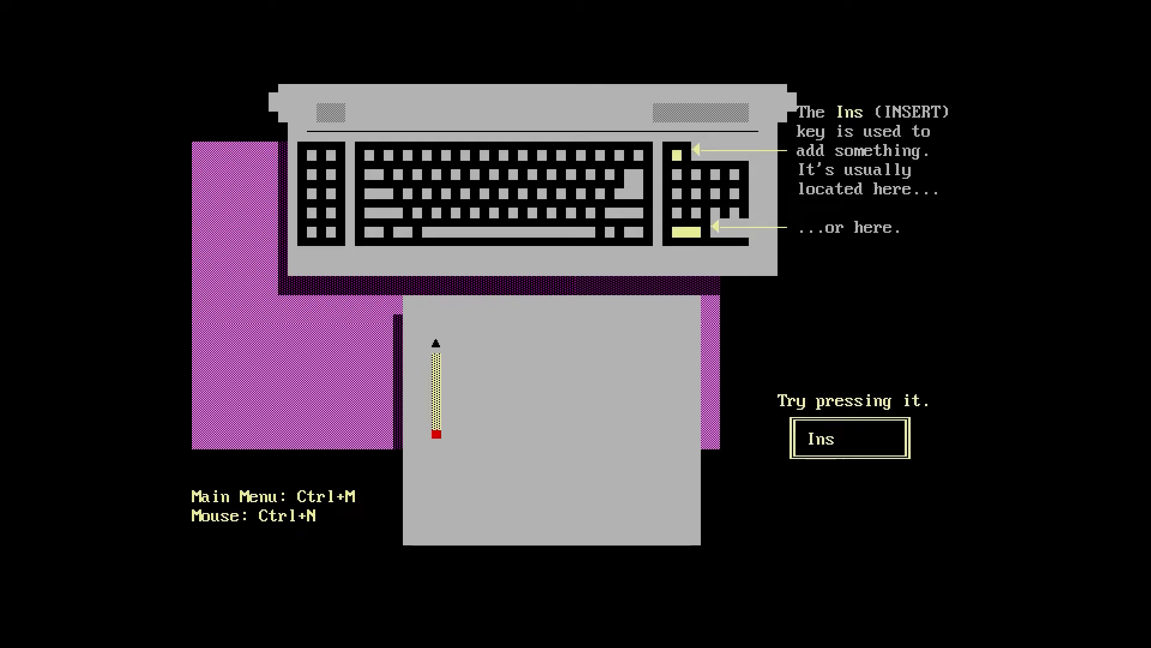
# Step: Practise inserting and deleting the mountain picture several times, and continue to the Tab exercise
pyautogui.press('Insert')
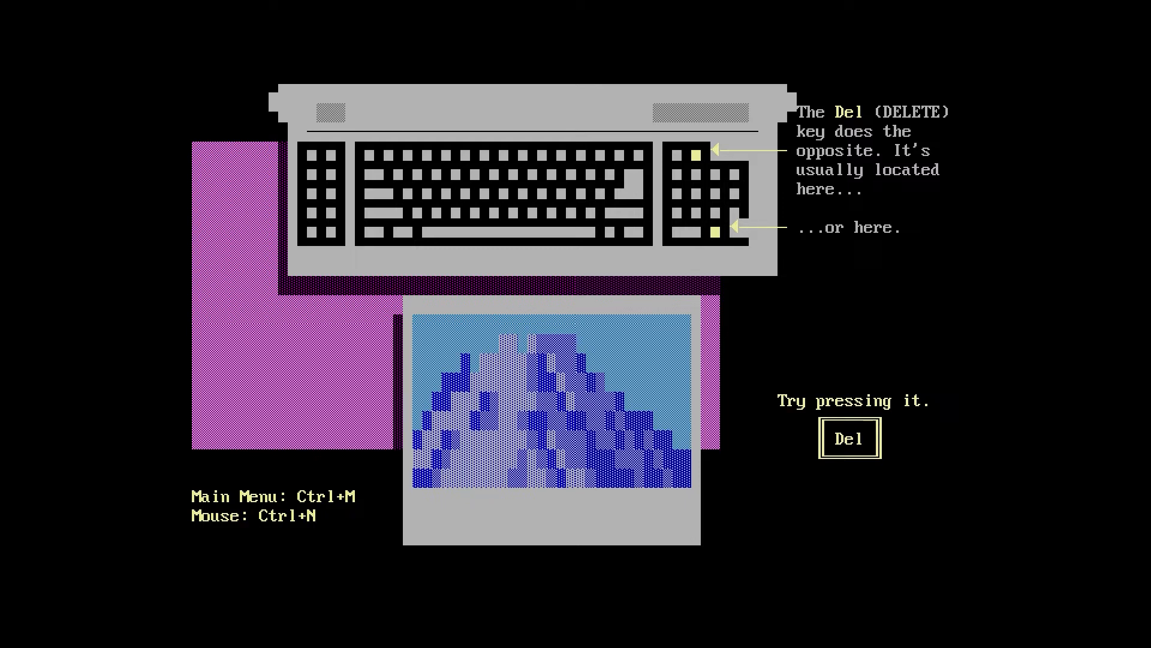
pyautogui.press('Delete')
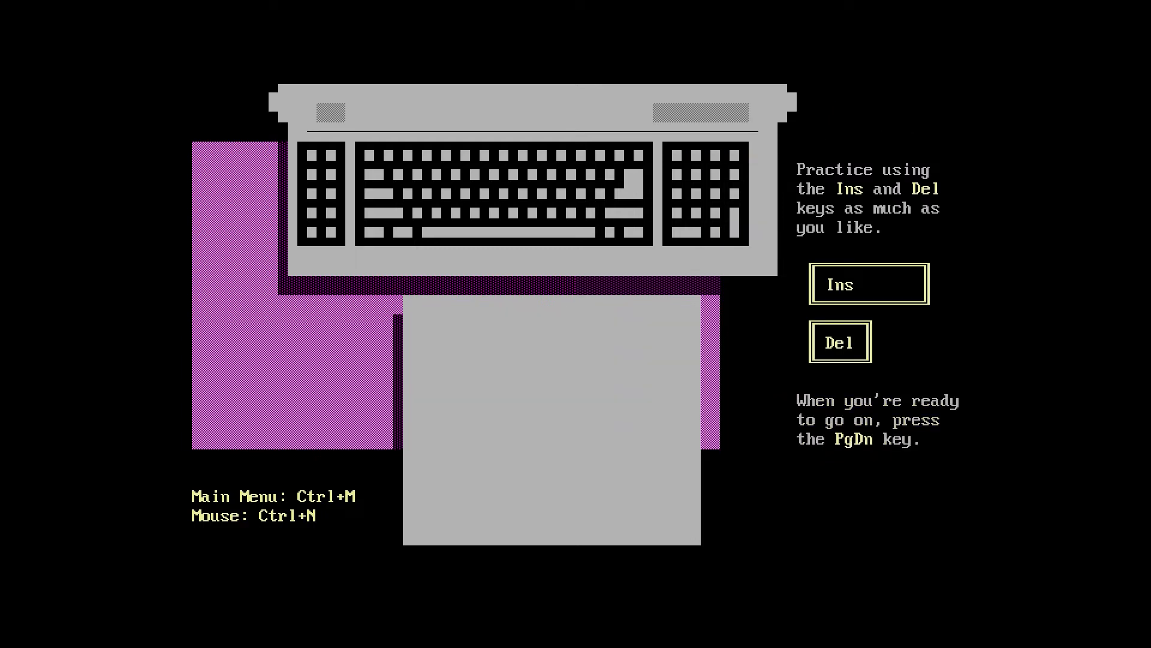
pyautogui.press('Insert')
pyautogui.press('Delete')
pyautogui.press('Insert')
pyautogui.press('Delete')
pyautogui.press('Insert')
pyautogui.press('Delete')
pyautogui.press('Insert')
pyautogui.press('Delete')
pyautogui.press('Insert')
pyautogui.press('Delete')
pyautogui.press('pagedown')
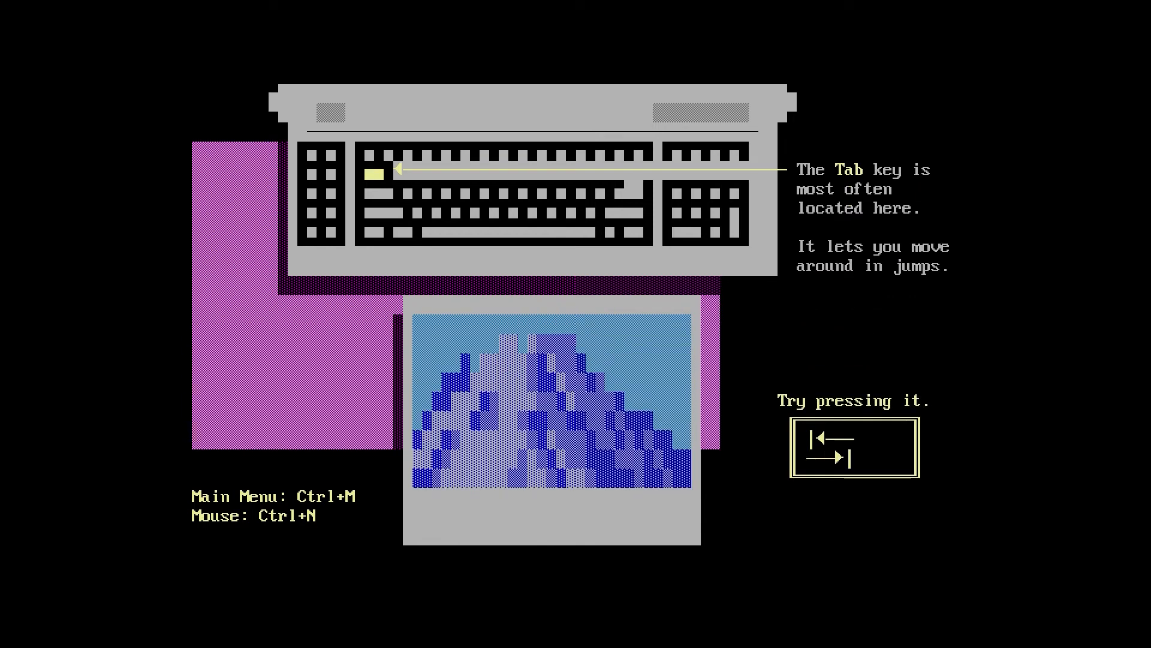
# Step: Jump the mountain picture one tab forward and back again, and continue to the Enter exercise
pyautogui.press('Tab')
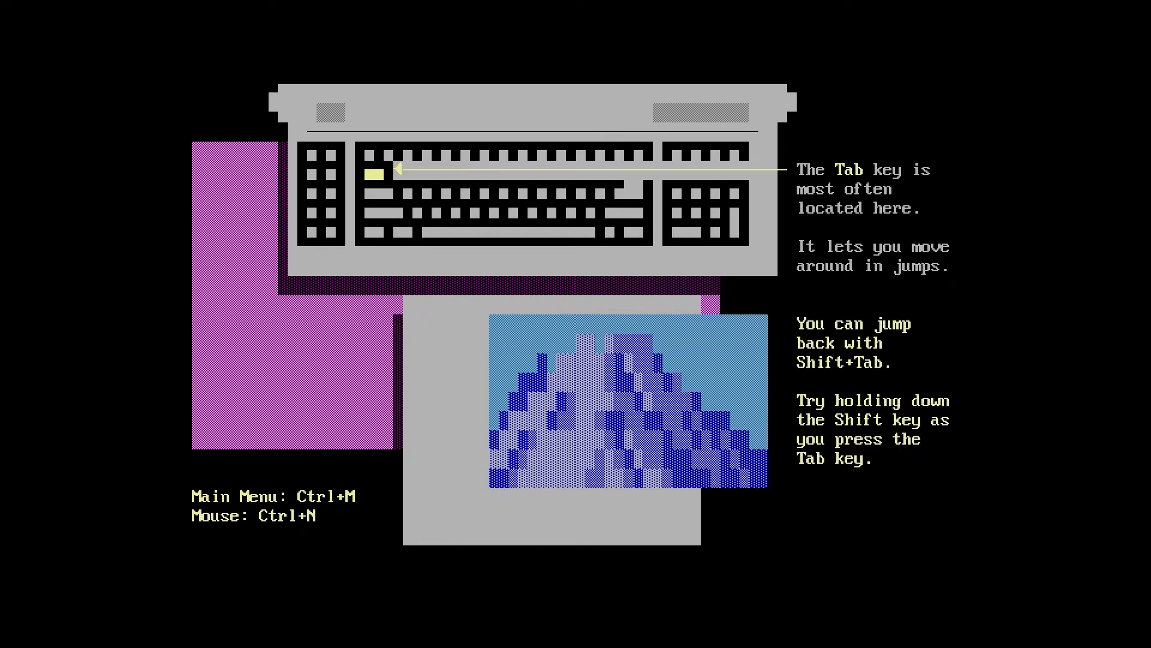
pyautogui.hotkey('shift', 'Tab')
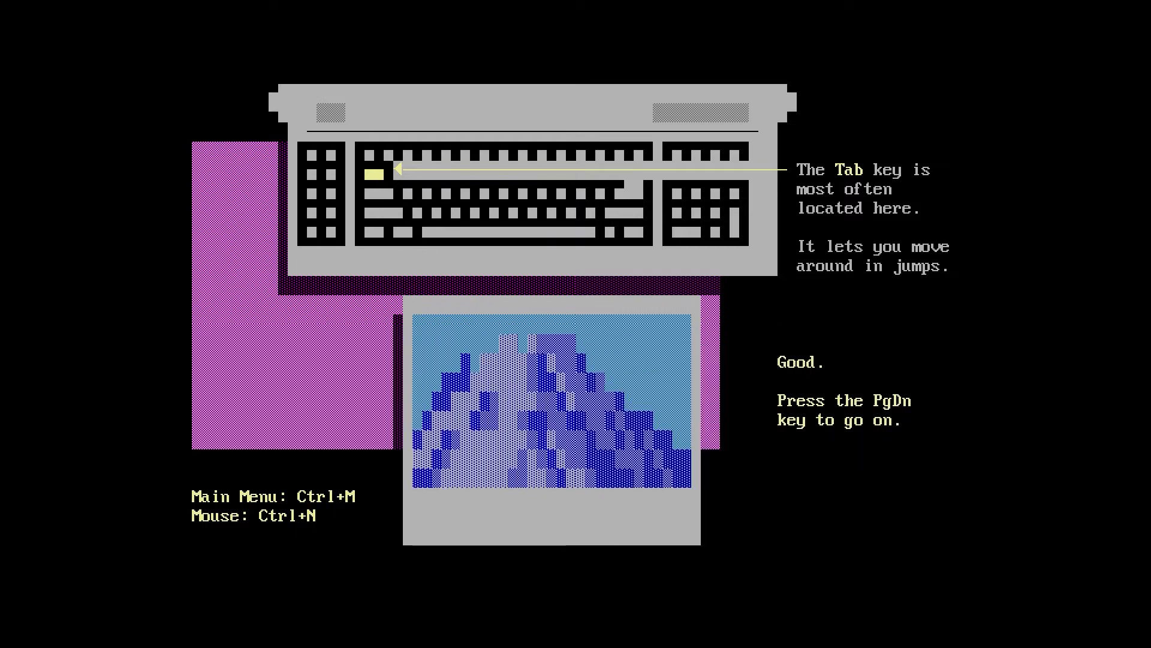
pyautogui.press('pagedown')
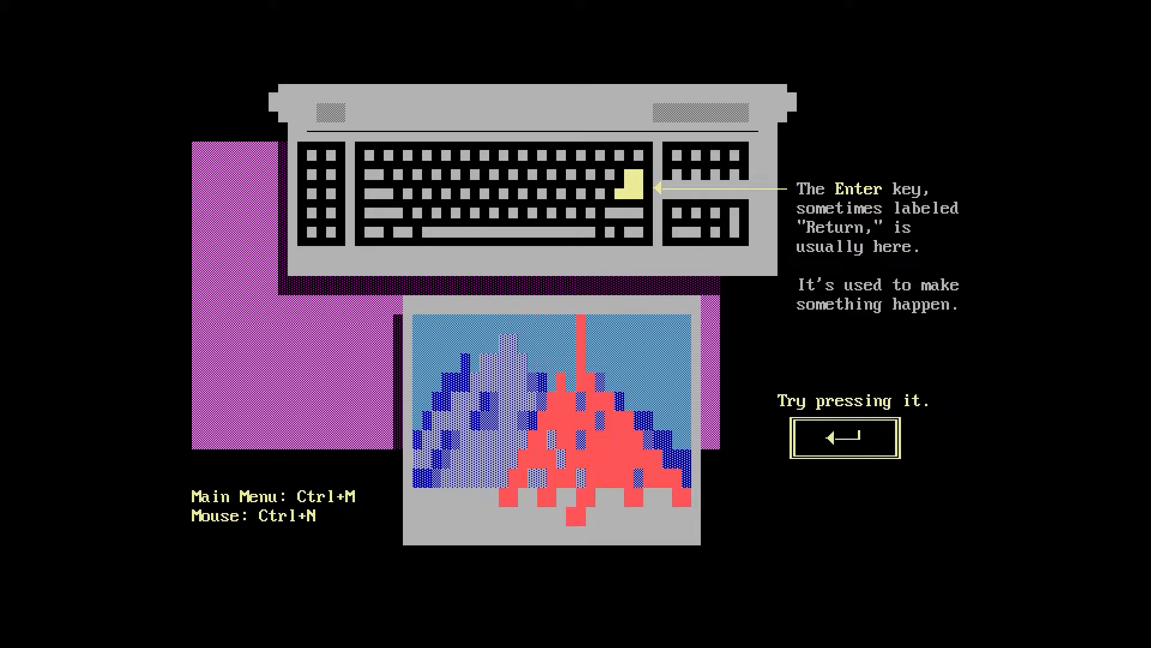
# Step: Complete the Enter exercise on the mountain picture and cancel its red effect in the Escape exercise
pyautogui.press('Return')
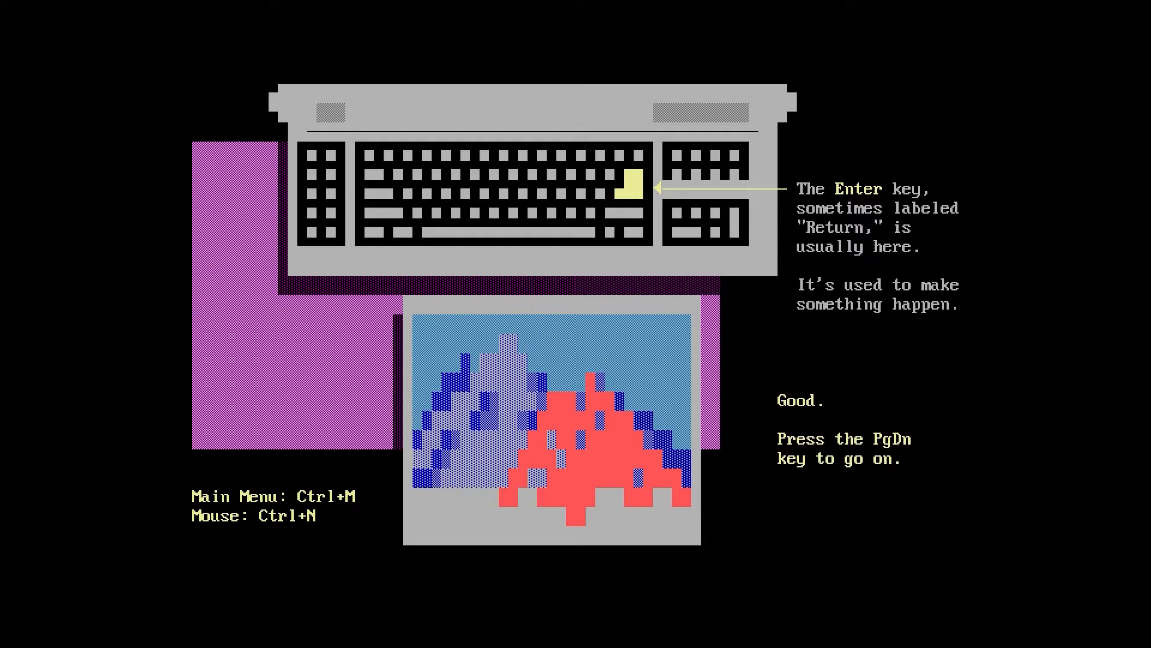
pyautogui.press('pagedown')
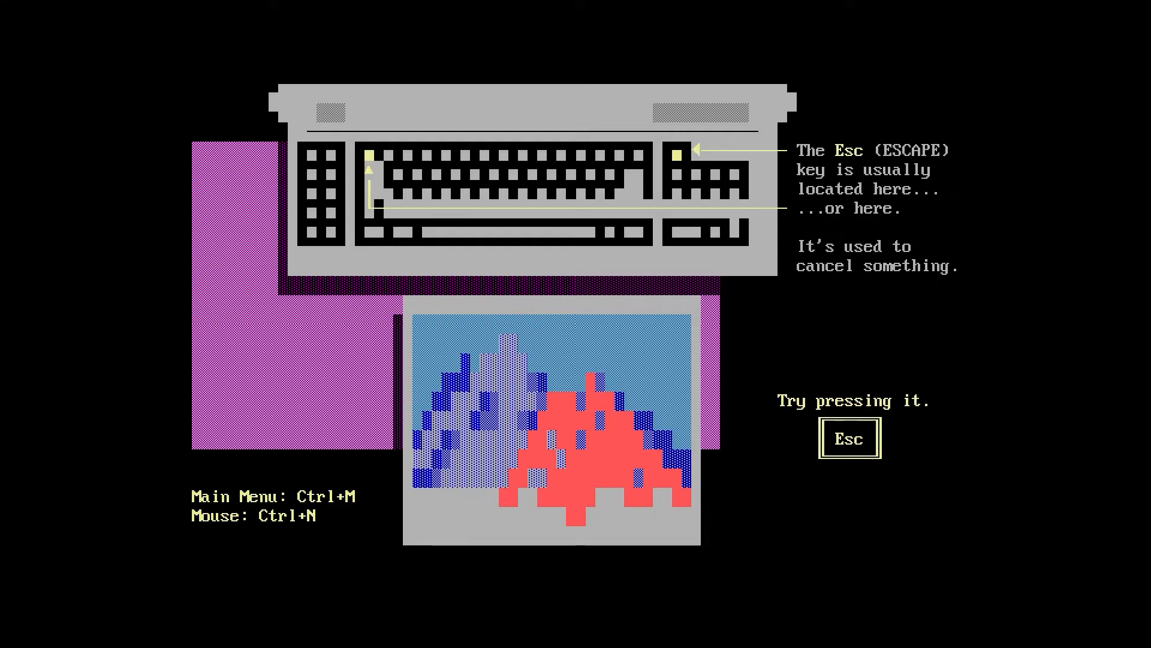
pyautogui.press('Escape')
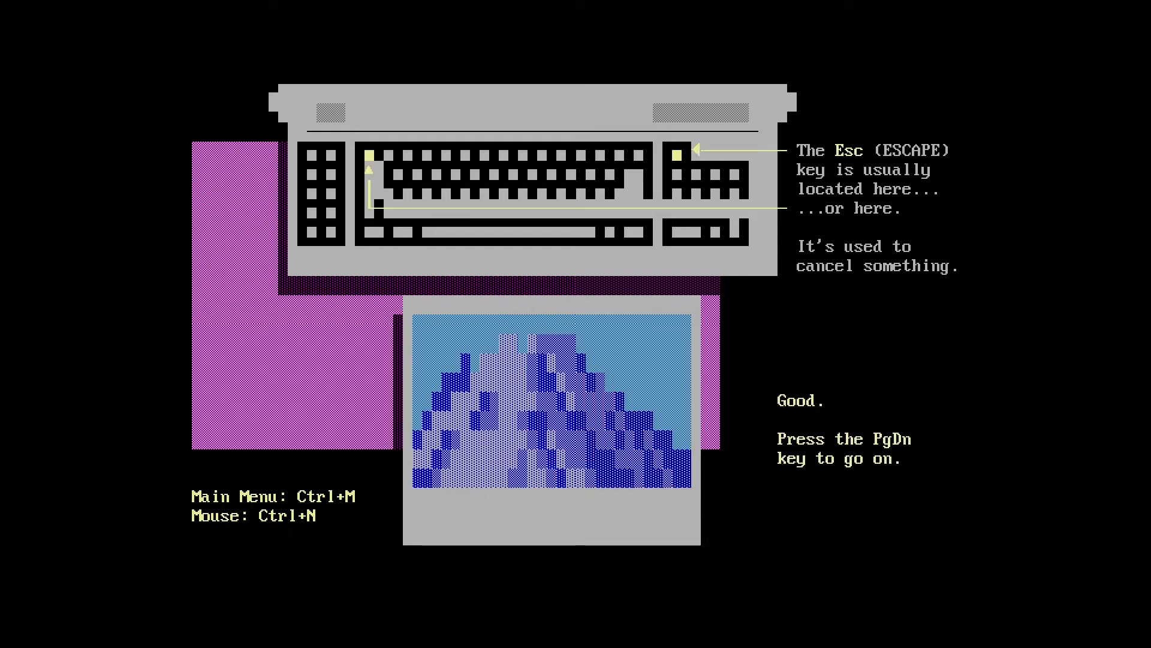
pyautogui.press('pagedown')
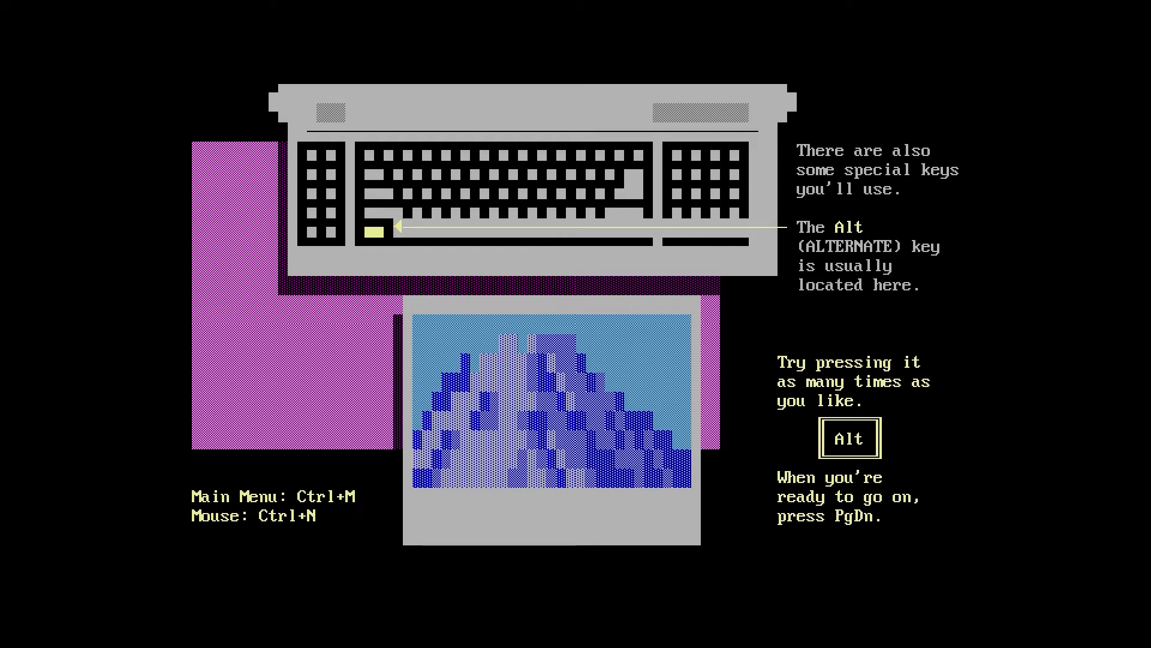
# Step: Change the mountain picture's colours repeatedly in the Alt exercise and complete the Ctrl exercise
pyautogui.press('alt')
pyautogui.press('alt')
pyautogui.press('alt')
pyautogui.press('alt')
pyautogui.press('alt')
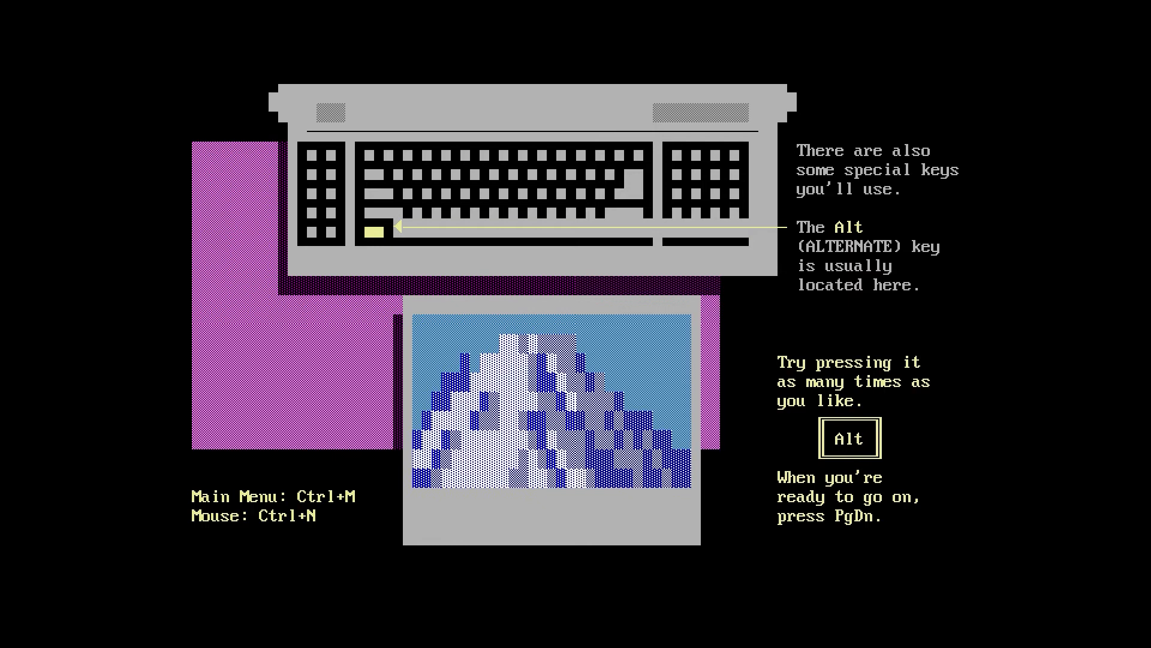
pyautogui.press('pagedown')
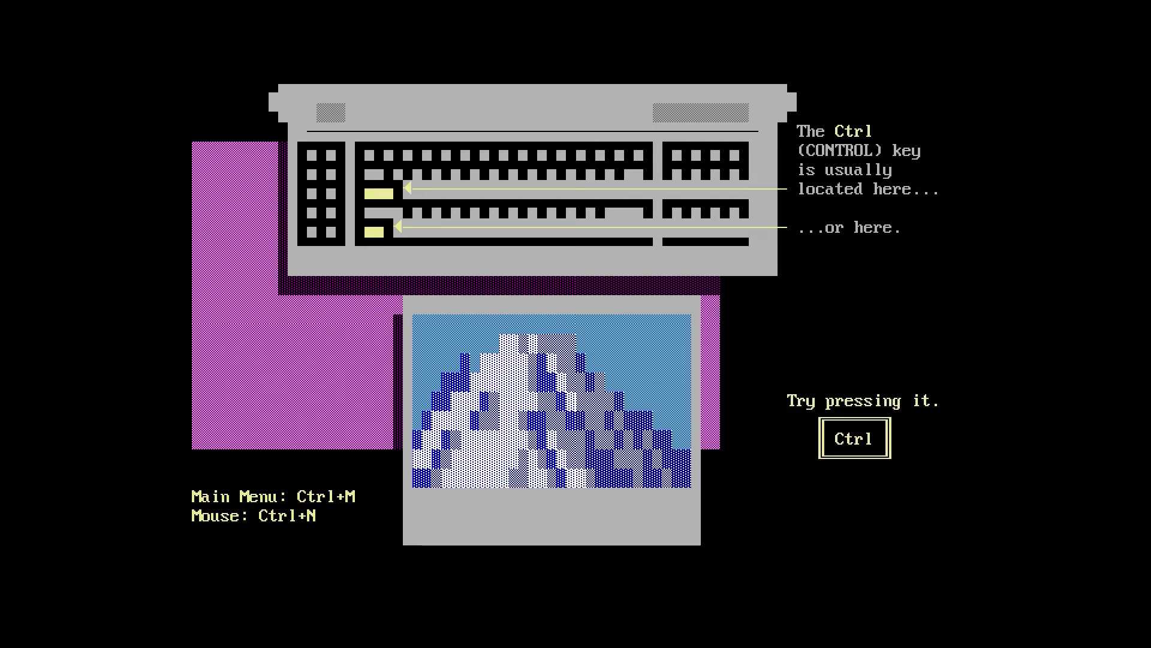
pyautogui.press('ctrl')
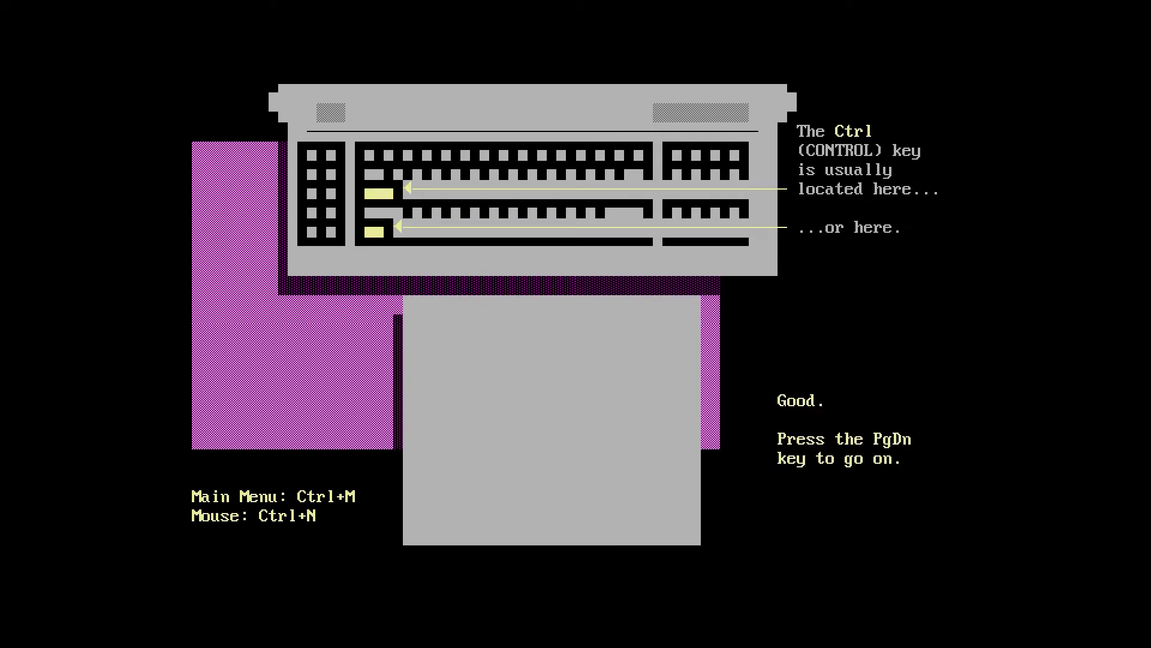
# Step: Complete the Function key exercise with F1 and continue to the introduction to the mouse
pyautogui.press('pagedown')
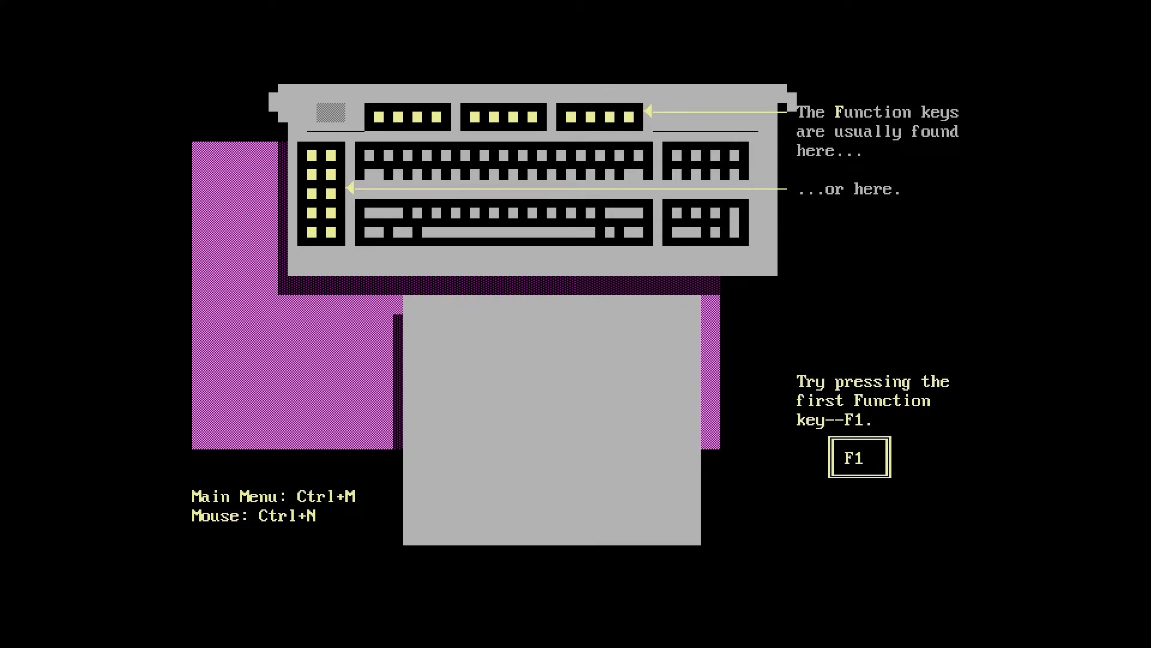
pyautogui.press('F1')
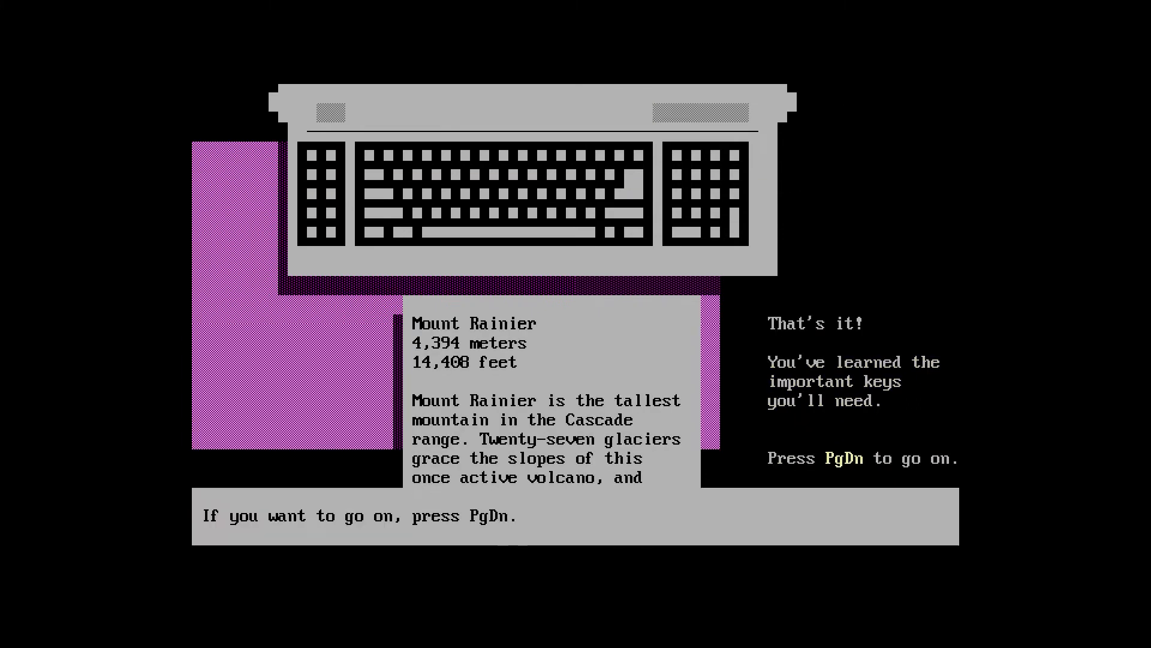
pyautogui.press('pagedown')
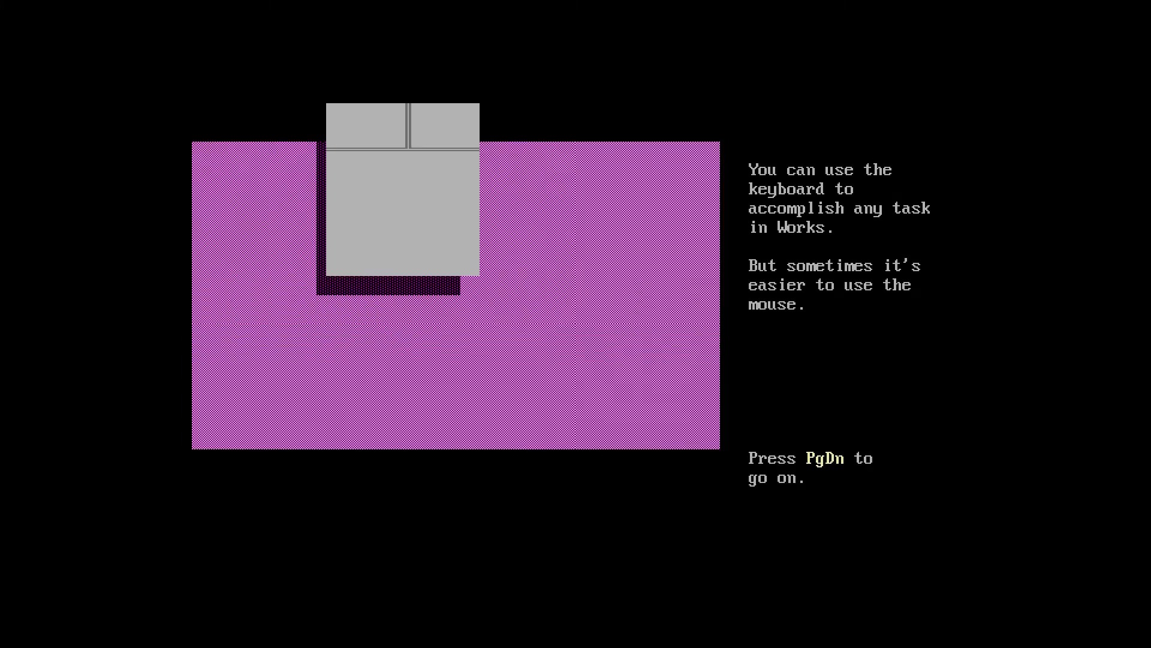
# Step: Read through the pages on moving the mouse and its two buttons, up to the practice scene
pyautogui.press('pagedown')
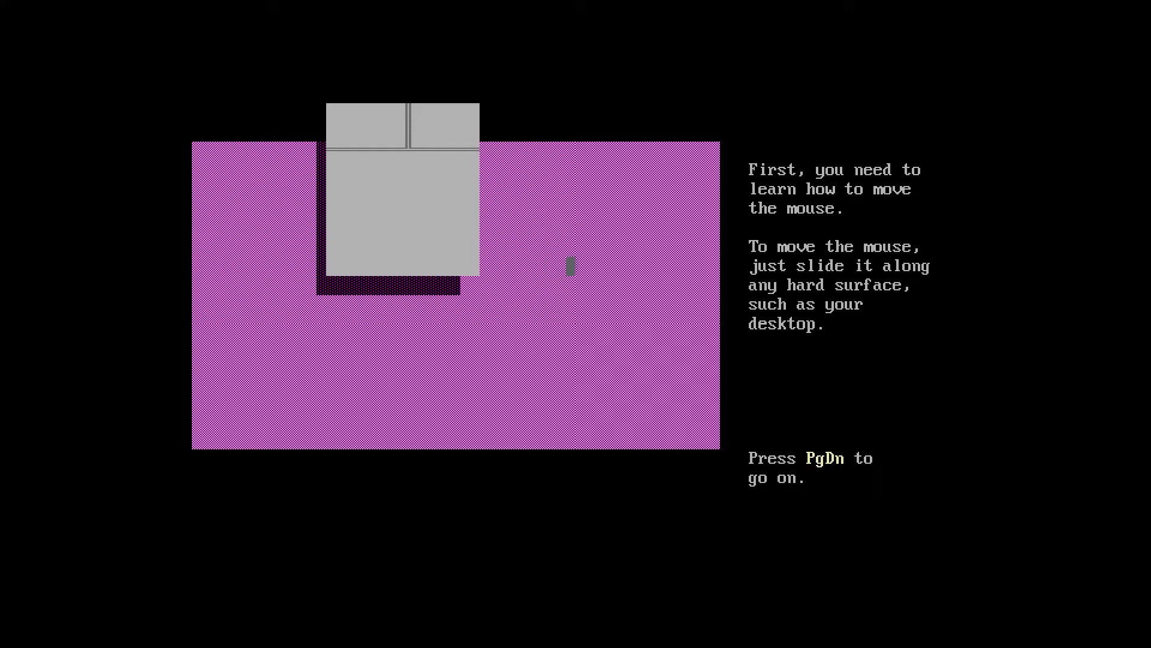
pyautogui.press('pagedown')
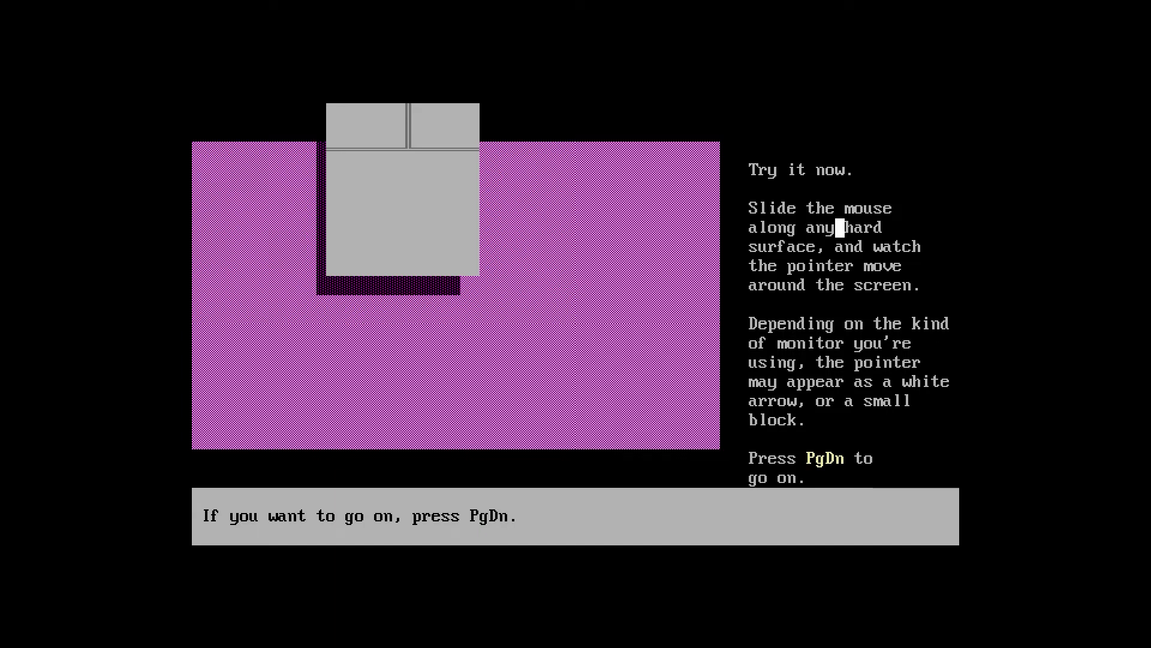
pyautogui.press('pagedown')
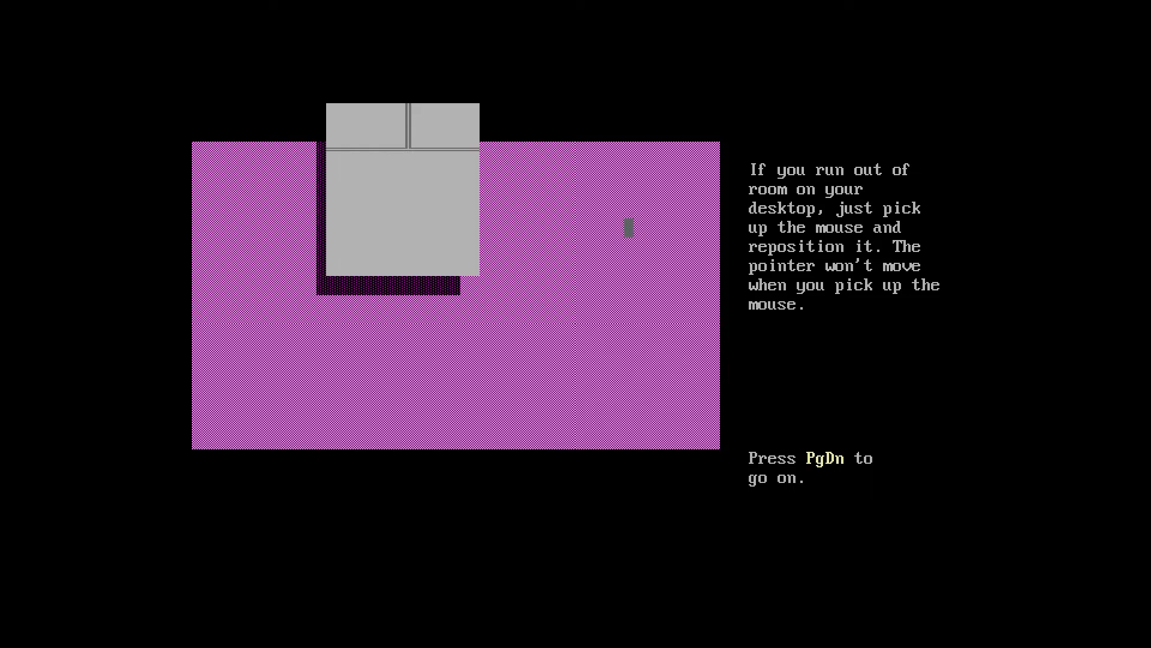
pyautogui.press('pagedown')
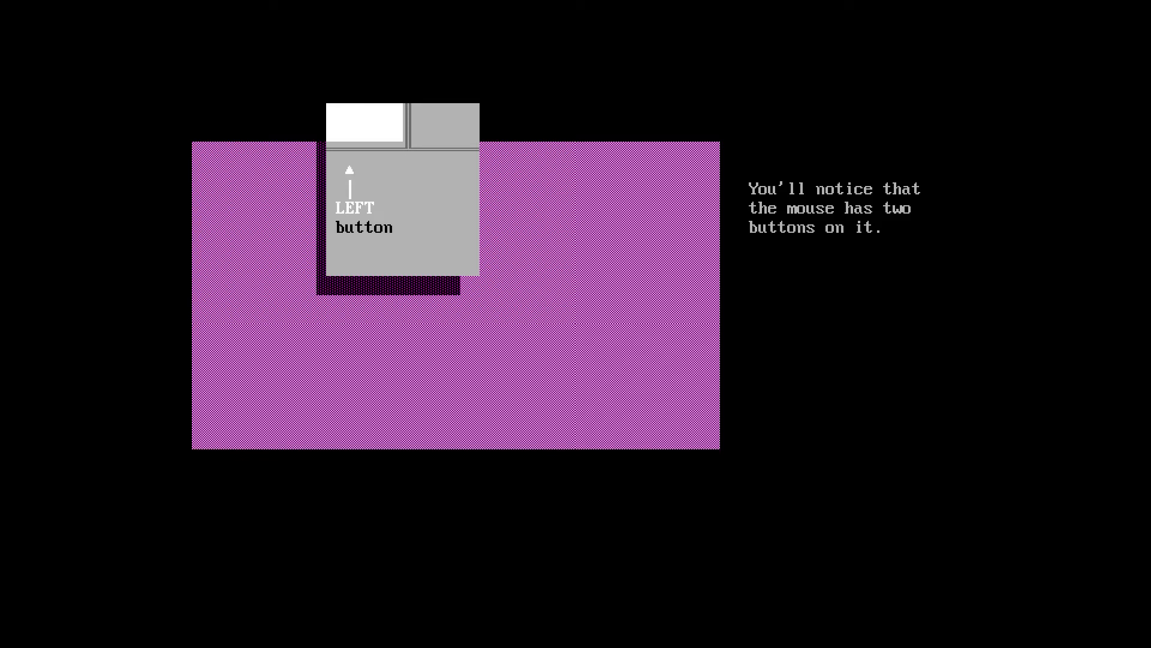
pyautogui.press('pagedown')
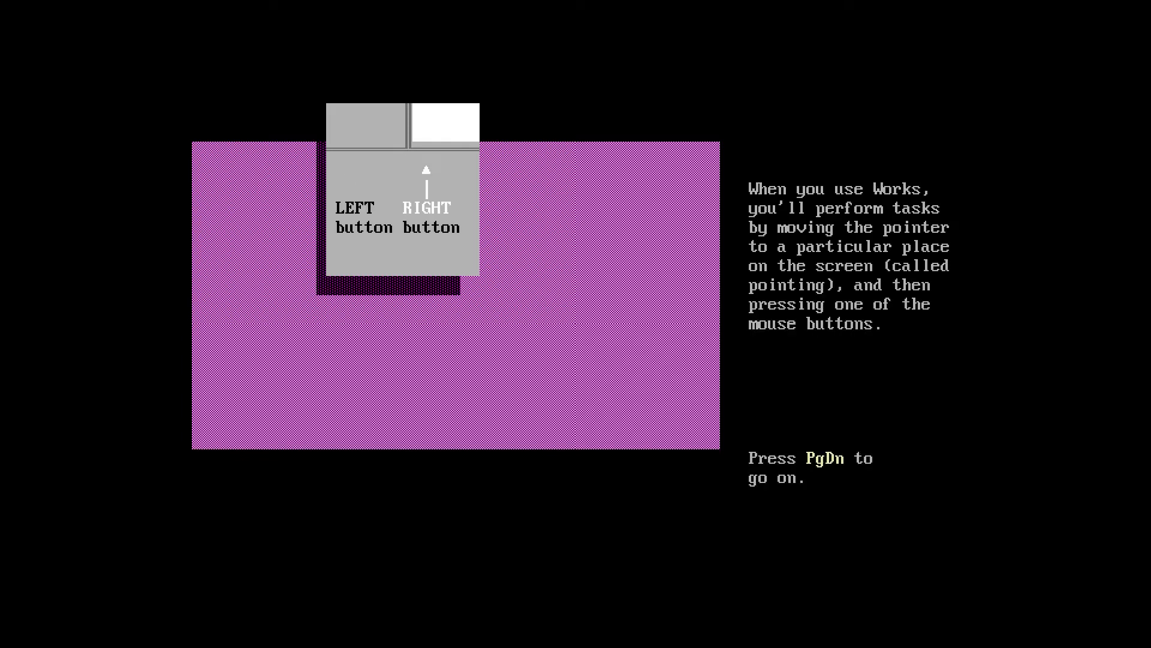
pyautogui.press('pagedown')
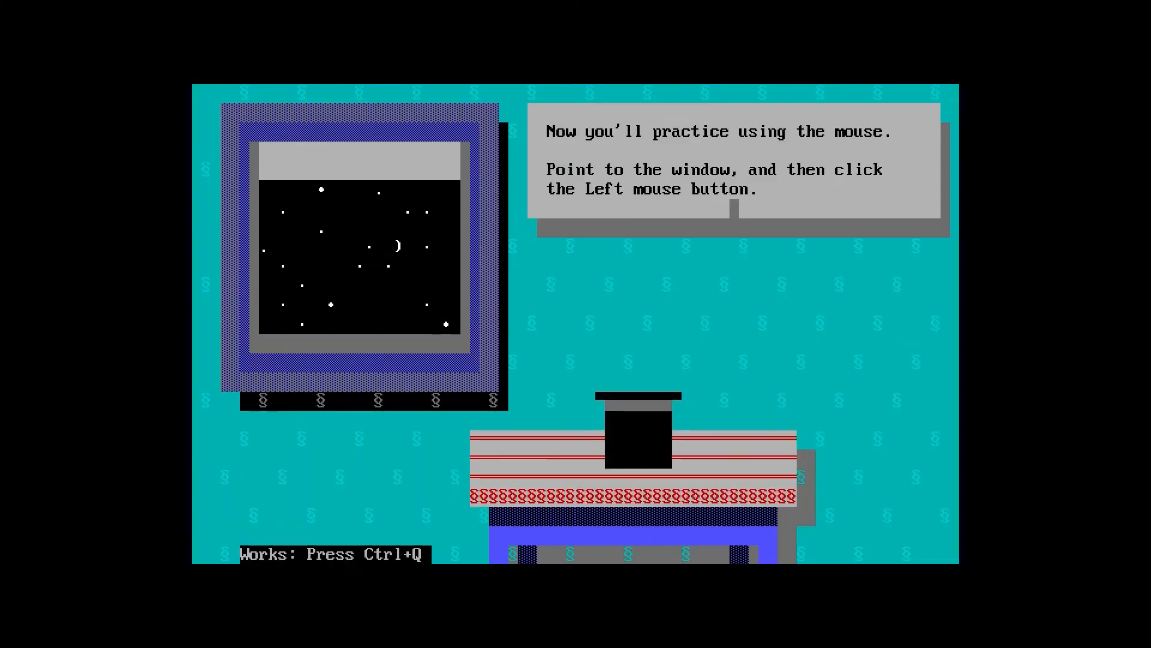
# Step: Complete the mouse button exercises on the window and on the hat on the table
pyautogui.click(494, 228)
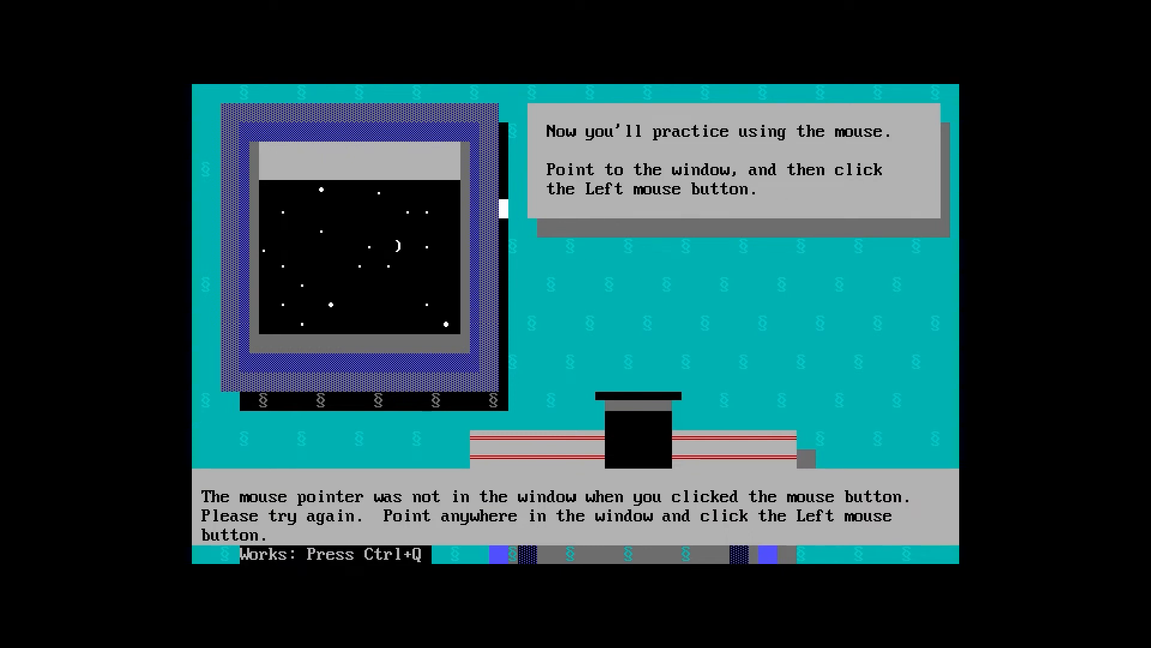
pyautogui.click(283, 266)
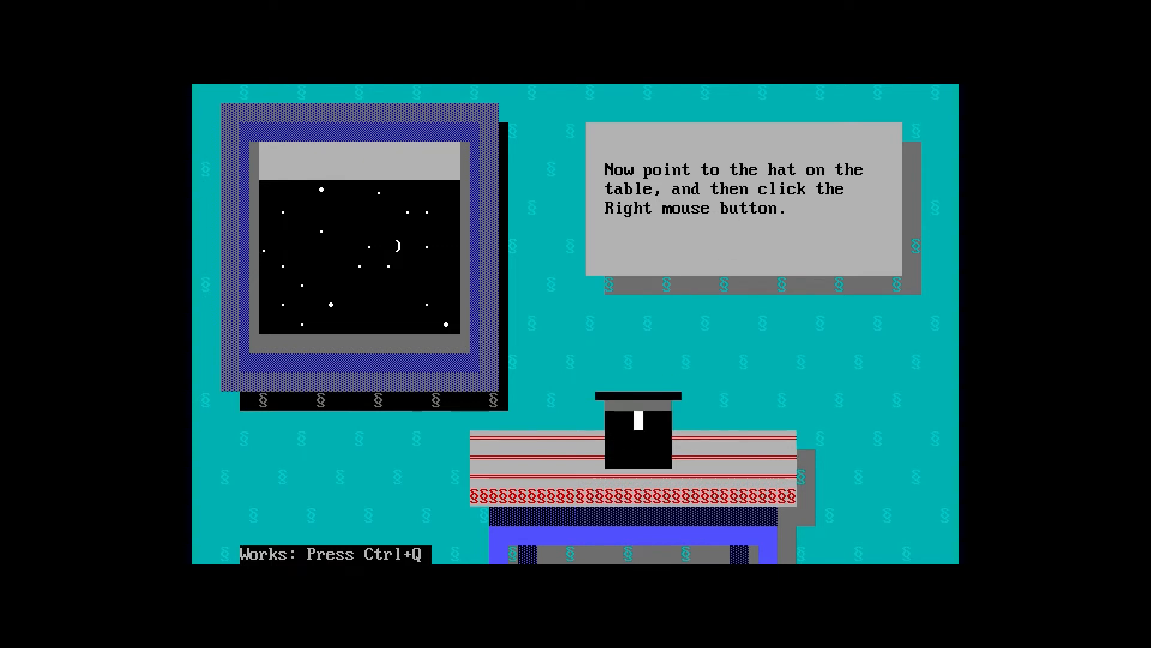
pyautogui.rightClick(639, 420)
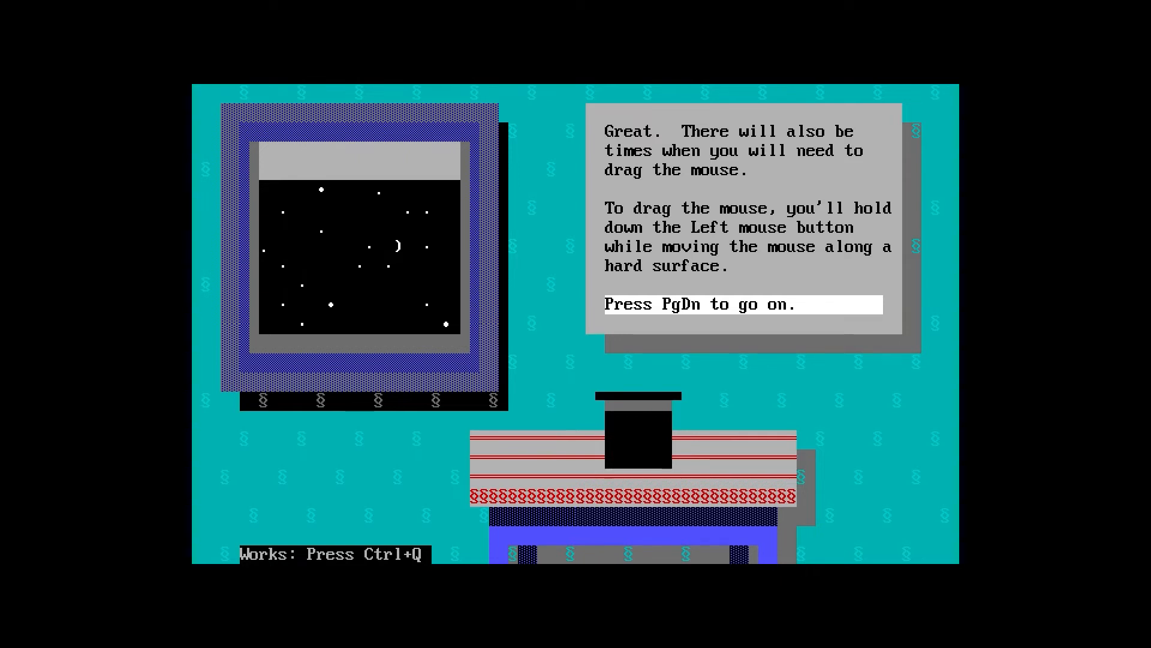
# Step: Continue to the shade exercise and pull the window shade down until it covers the open window
pyautogui.press('pagedown')
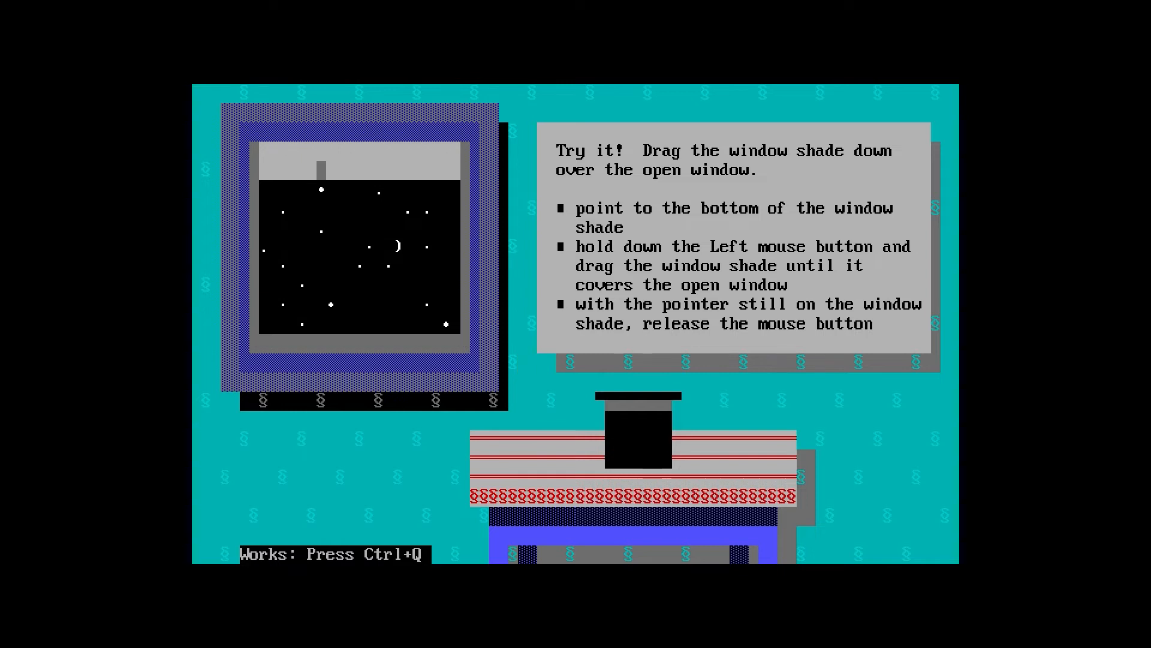
pyautogui.moveTo(369, 170); pyautogui.dragTo(387, 305)
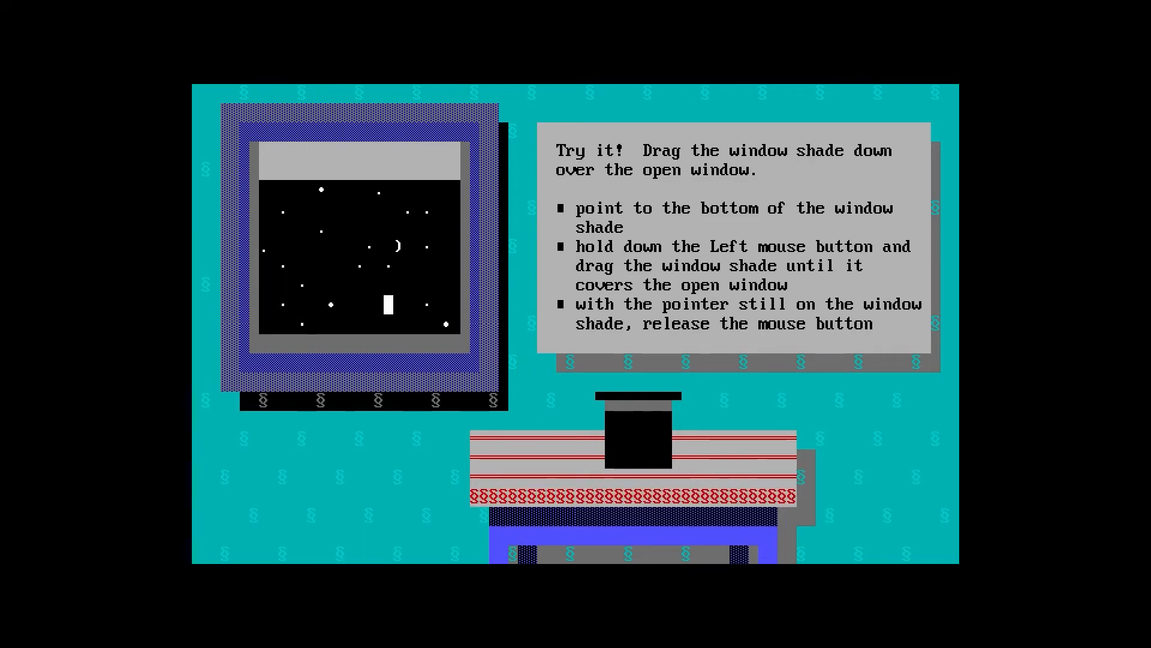
pyautogui.moveTo(384, 172); pyautogui.dragTo(379, 266)
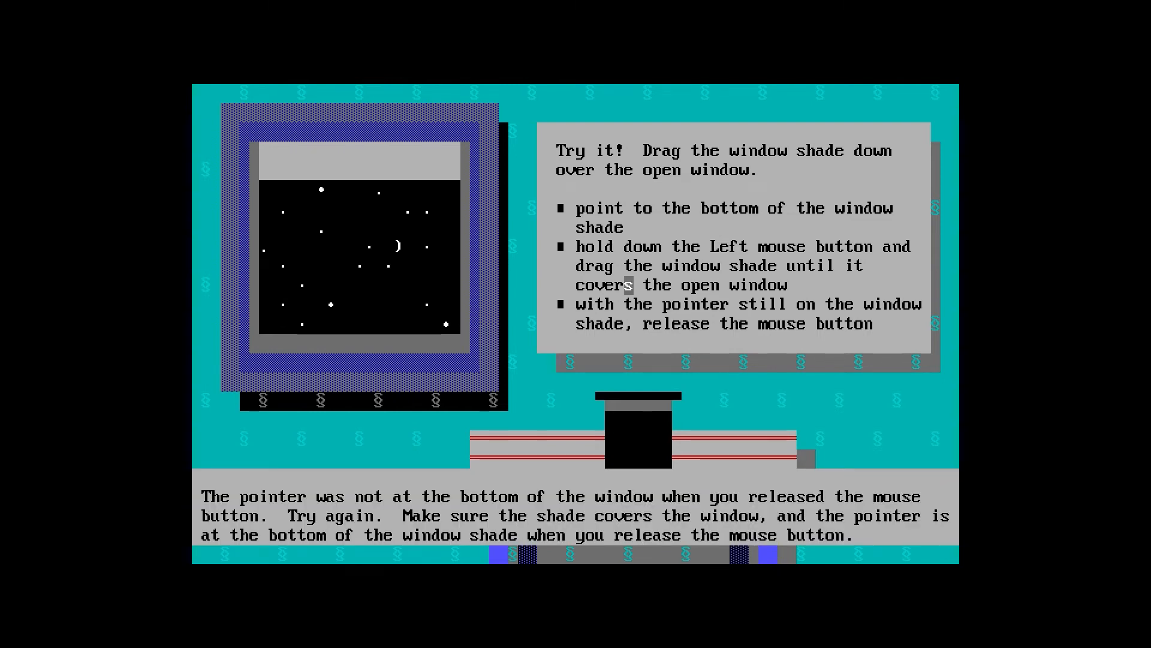
pyautogui.moveTo(312, 169); pyautogui.dragTo(360, 324)
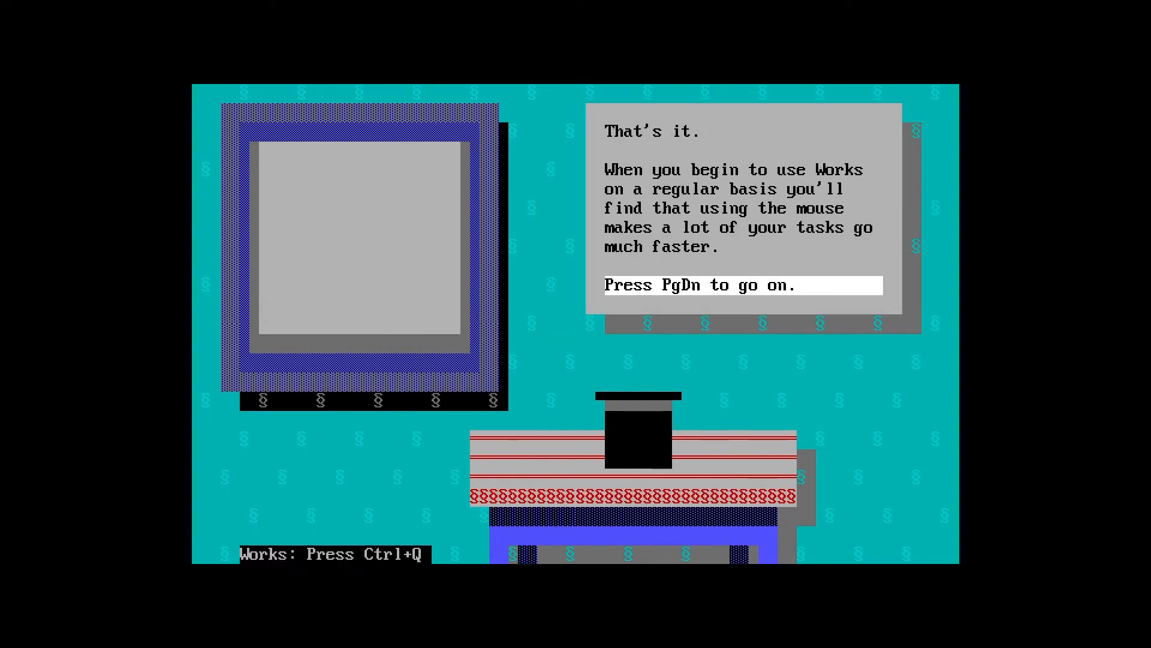
# Step: Finish the mouse lesson, skip the summary topics and return to the Works Essentials lesson list
pyautogui.press('pagedown')
pyautogui.press('pagedown')
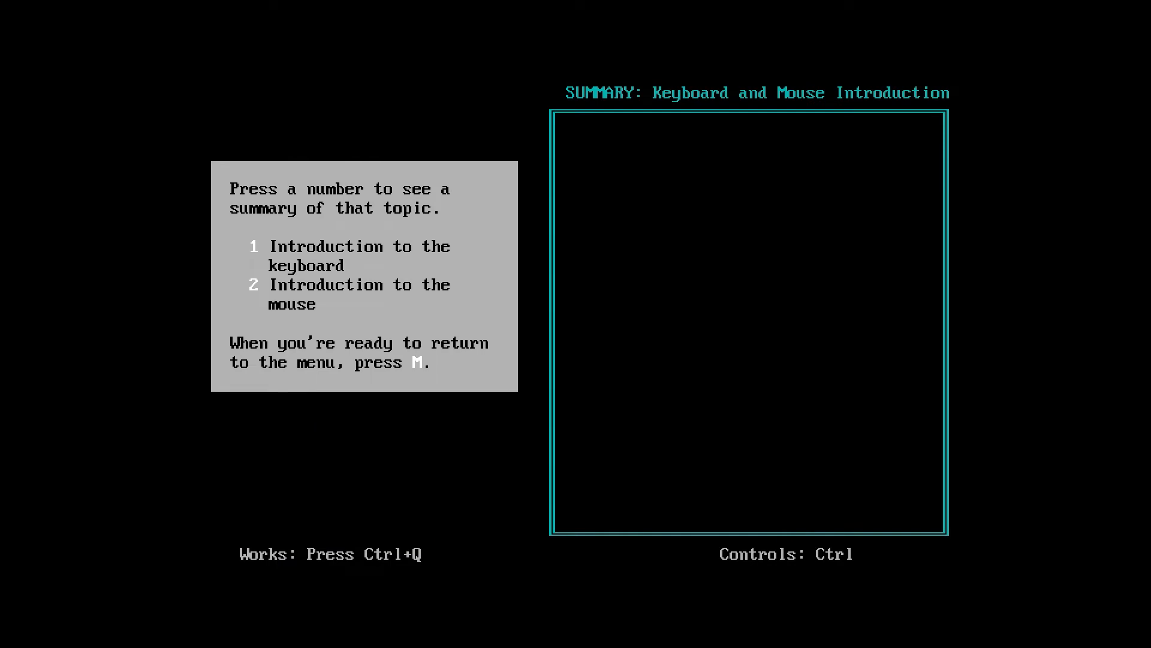
pyautogui.press('m')
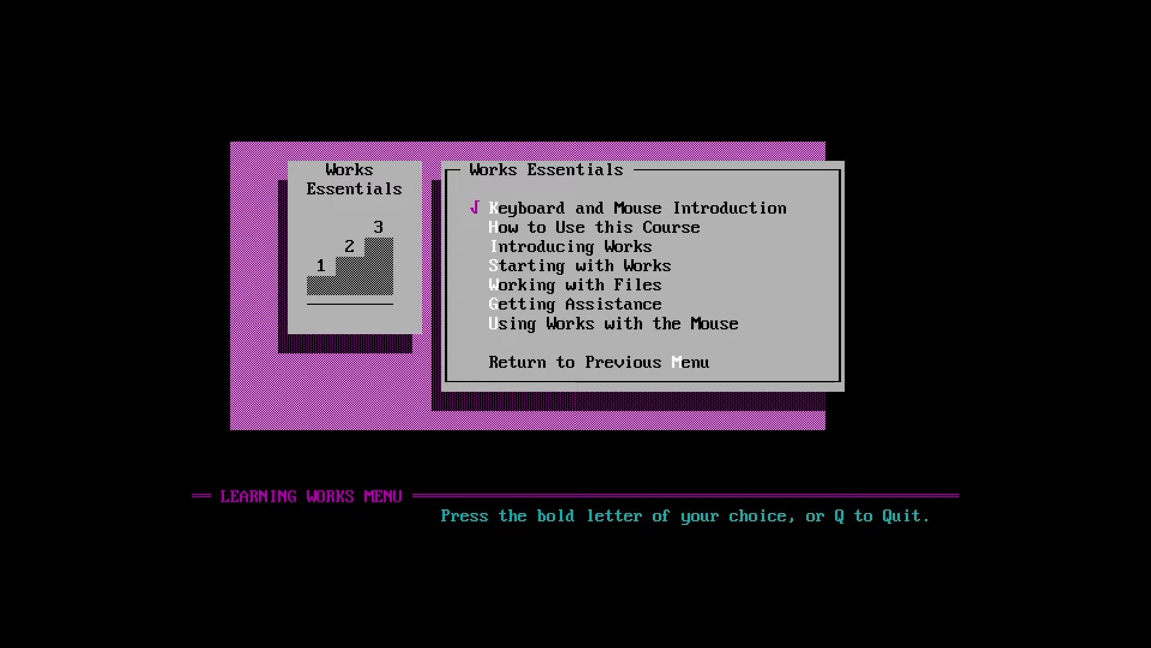
# Step: Read through the Introducing Works lesson and move on to the Word Processing lesson list
pyautogui.press('i')
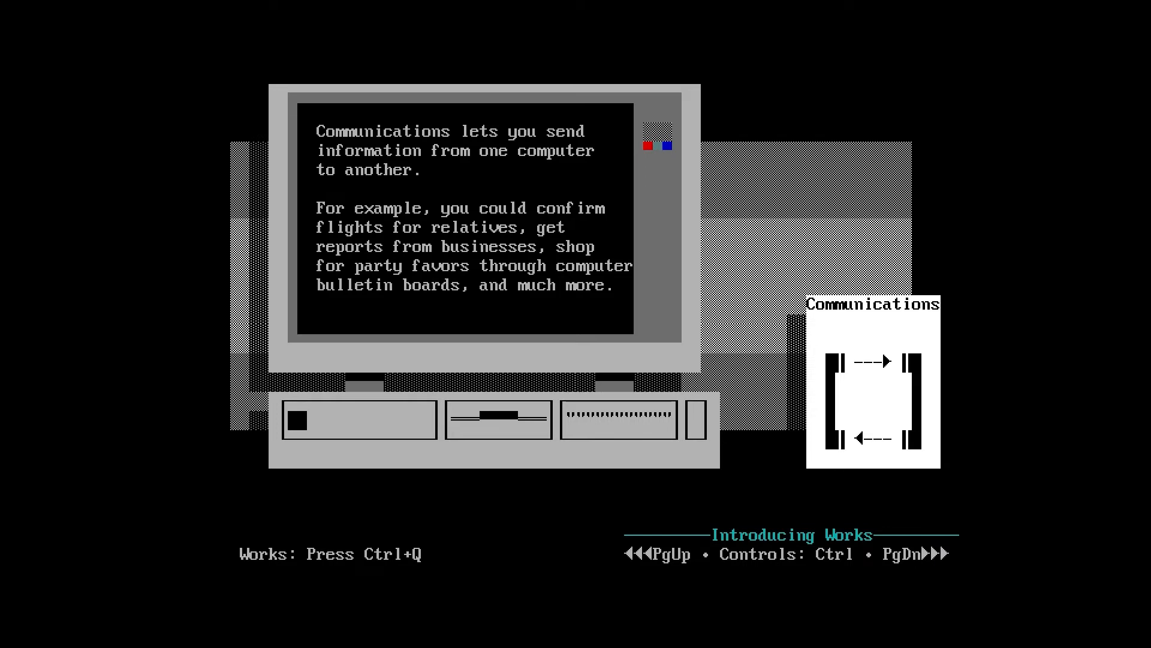
pyautogui.press('pagedown')
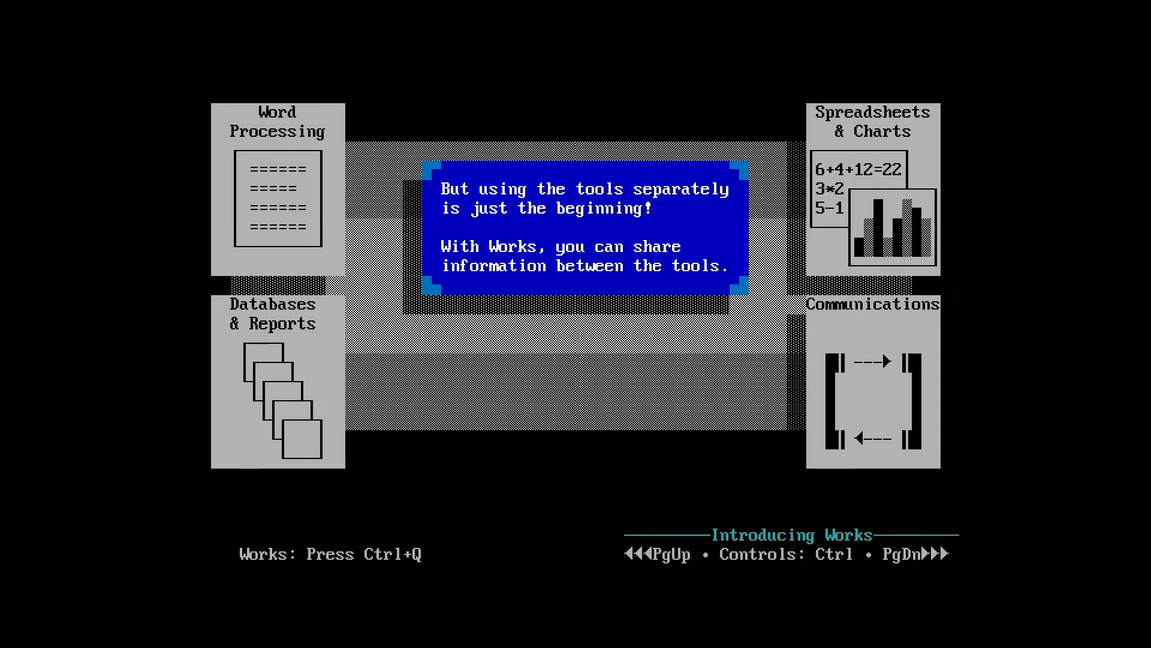
pyautogui.press('pagedown')
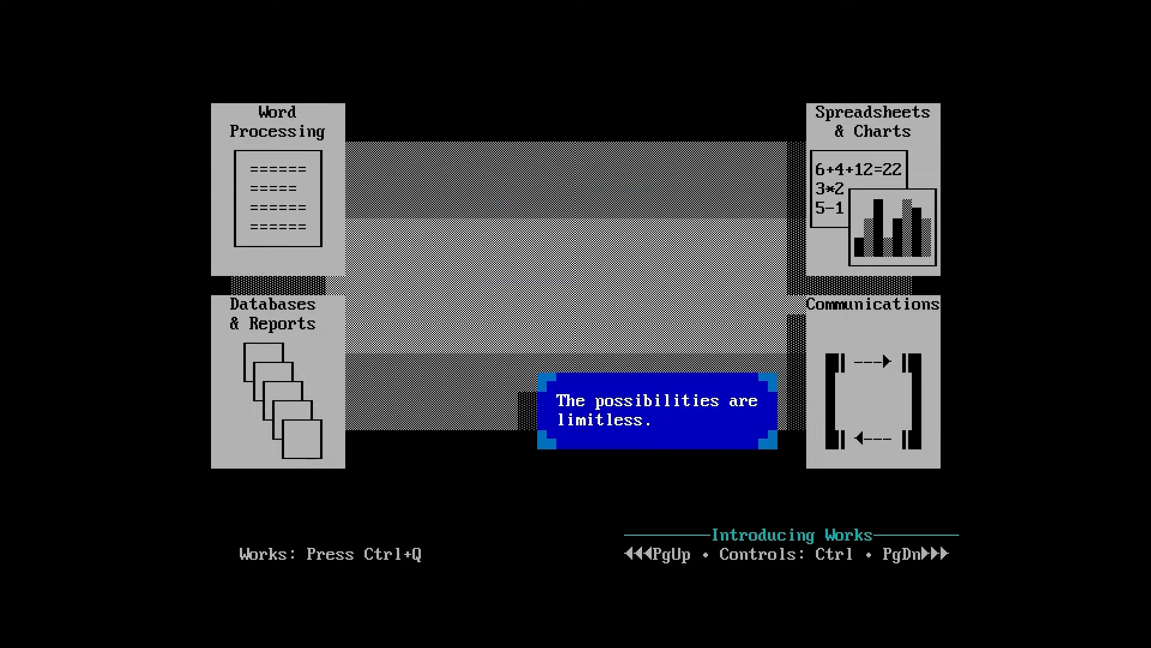
pyautogui.press('pagedown')
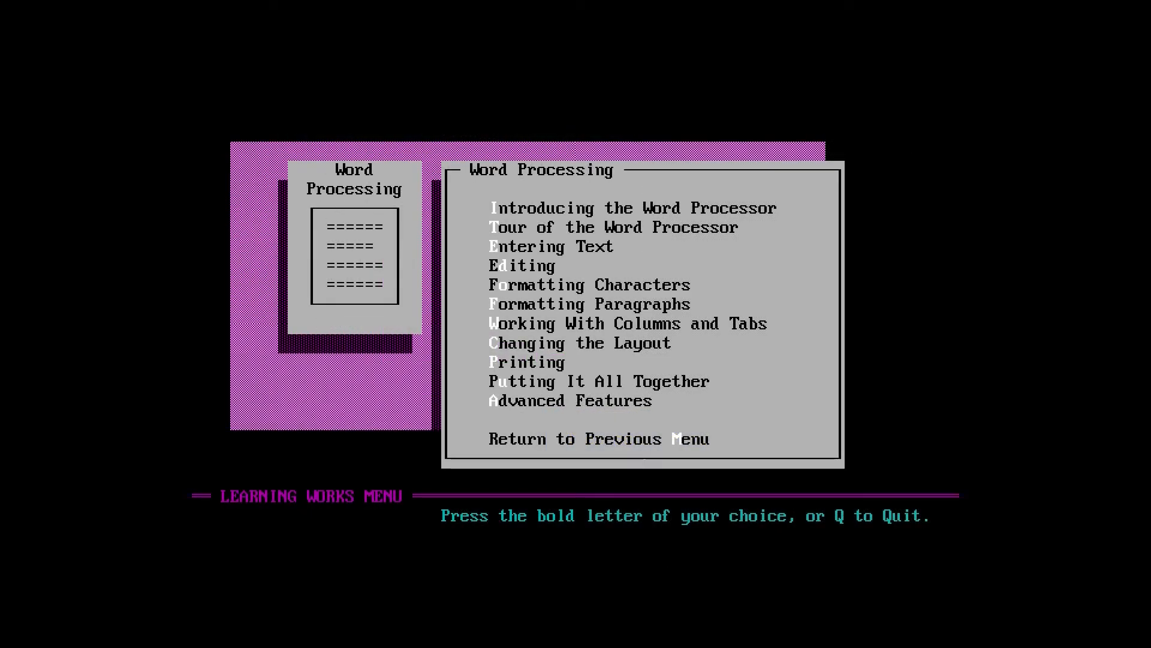
# Step: Read through the Introducing the Word Processor lesson up to the page on moving text around
pyautogui.press('i')
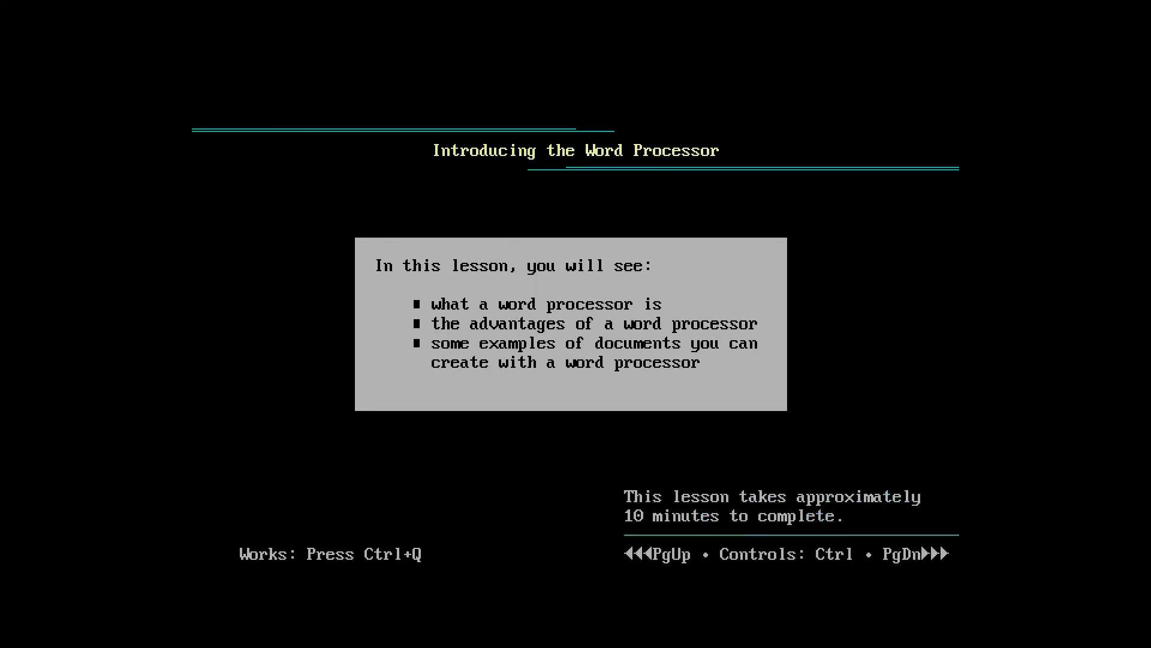
pyautogui.press('pagedown')
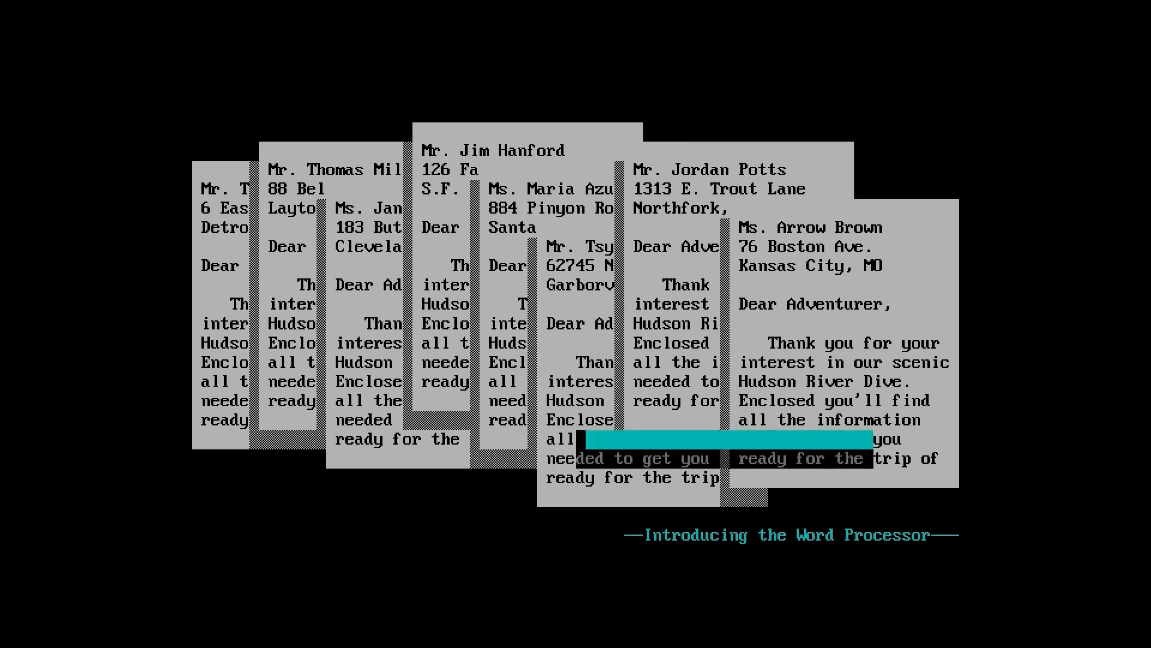
pyautogui.press('pagedown')
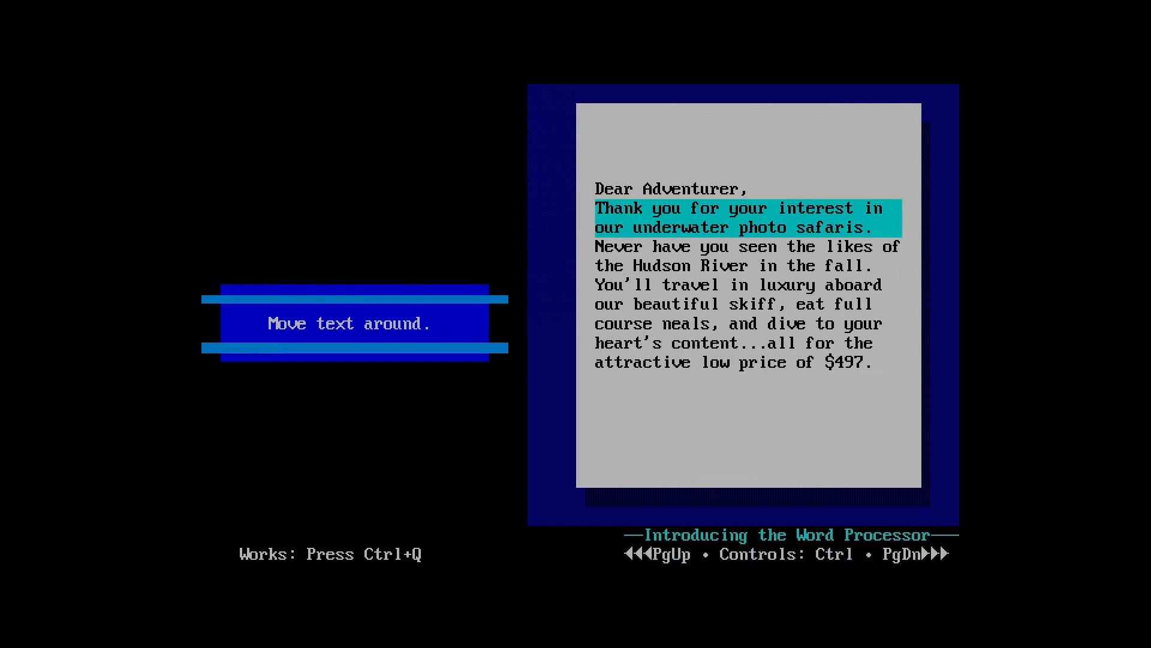
# Step: Leave the tutorial for Works and create a new word processor file
pyautogui.hotkey('ctrl', 'q')
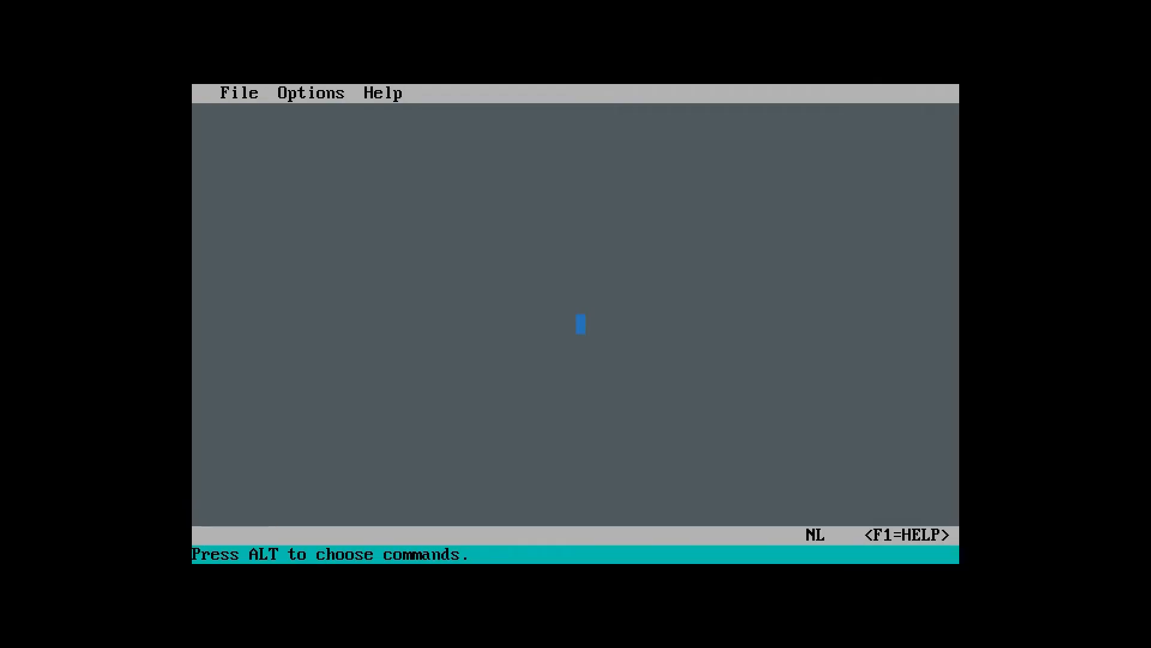
pyautogui.click(235, 93)
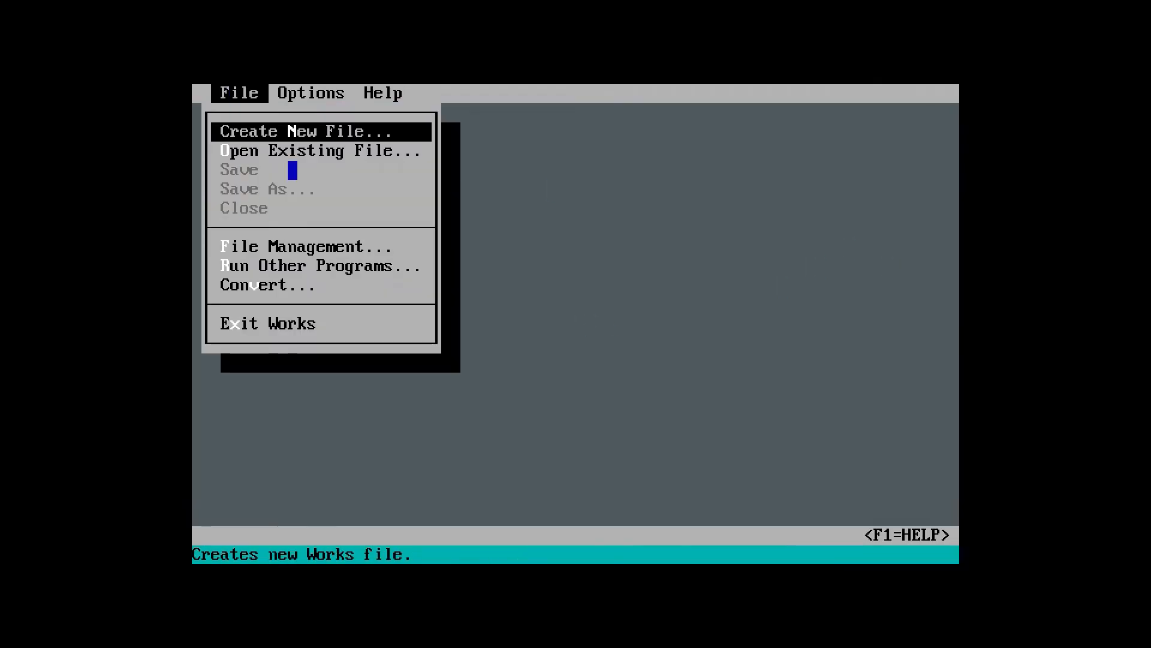
pyautogui.click(311, 132)
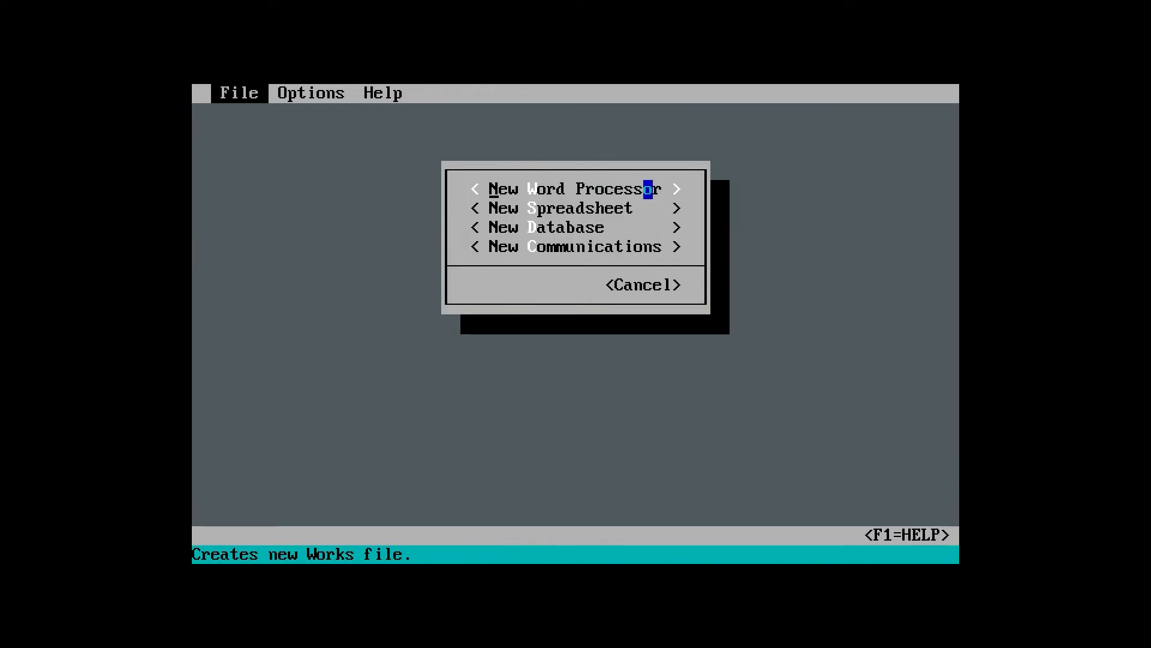
pyautogui.click(601, 190)
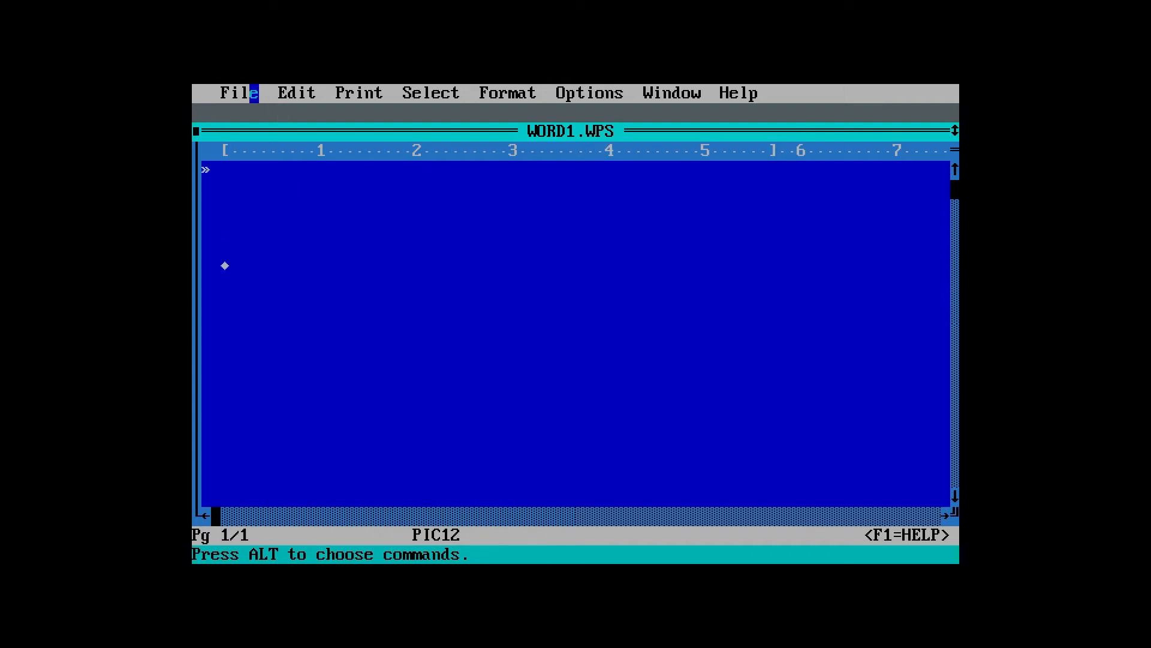
# Step: Enter a four-line postal address at the start of the document, with street, town, county and postcode on separate lines
pyautogui.press('Up')
pyautogui.press('Up')
pyautogui.press('Up')
pyautogui.press('Up')
pyautogui.write('1 The Street')
pyautogui.press('Return')
pyautogui.write('H')
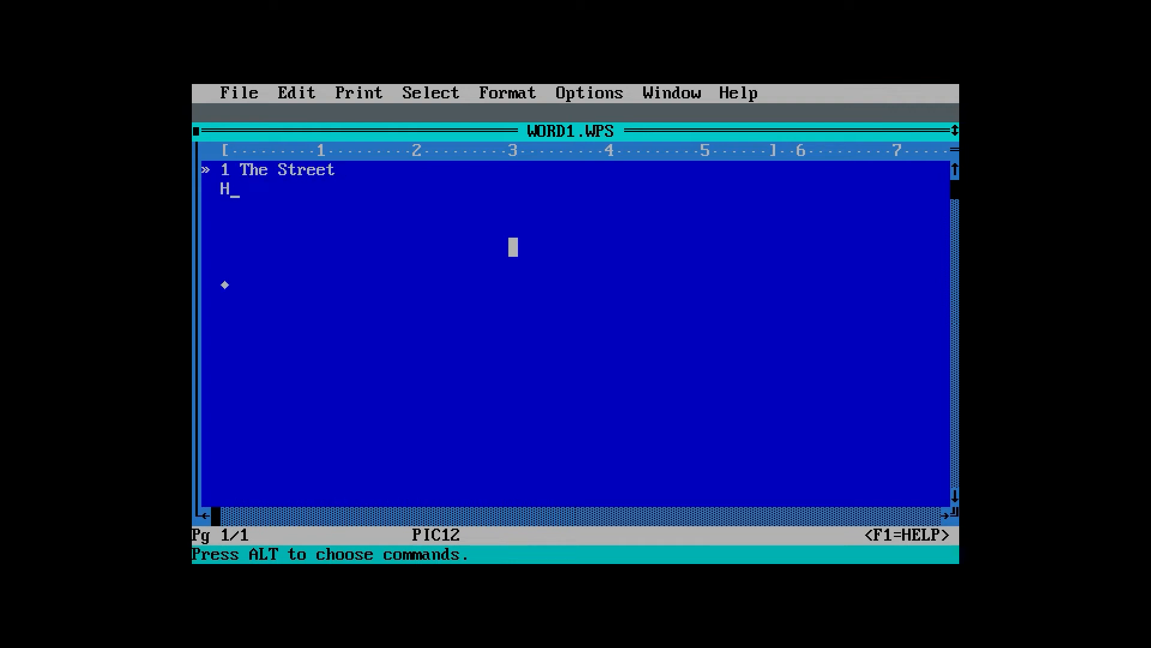
pyautogui.write('uckleberry Townb')
pyautogui.press('Return')
pyautogui.press('Return')
pyautogui.write('County Gardens of Hertf')
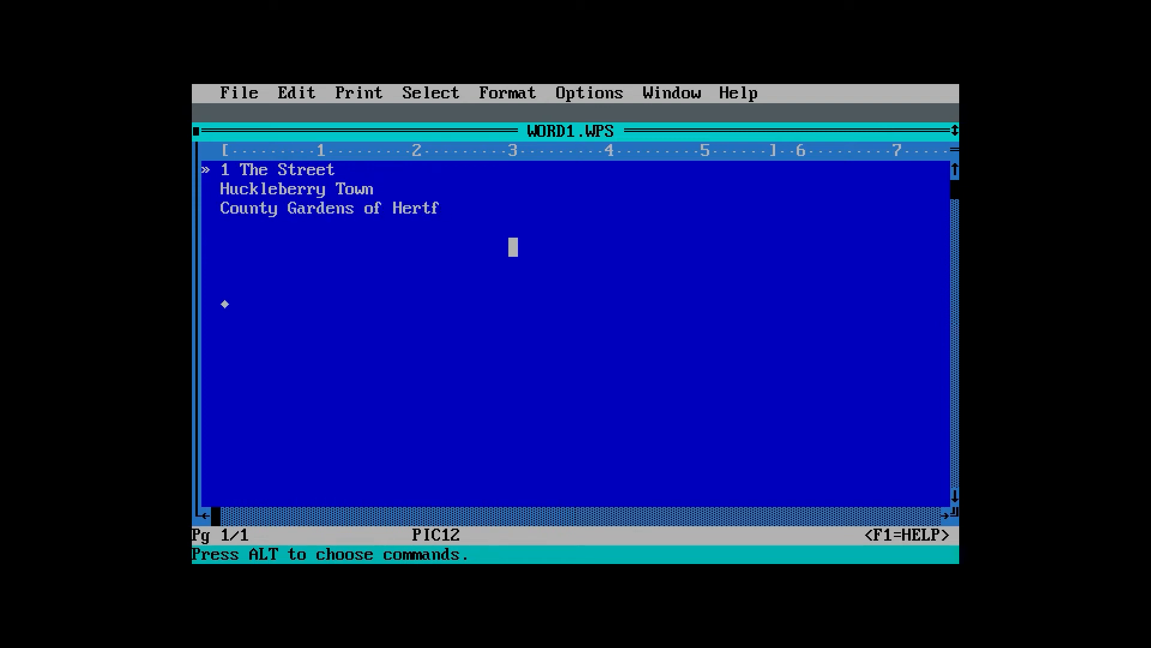
pyautogui.write('ordshire')
pyautogui.press('Return')
pyautogui.write('DG12 1JD')
# Step: Select all four address lines and align them to the right margin
pyautogui.press('Left')
pyautogui.press('Left')
pyautogui.press('Left')
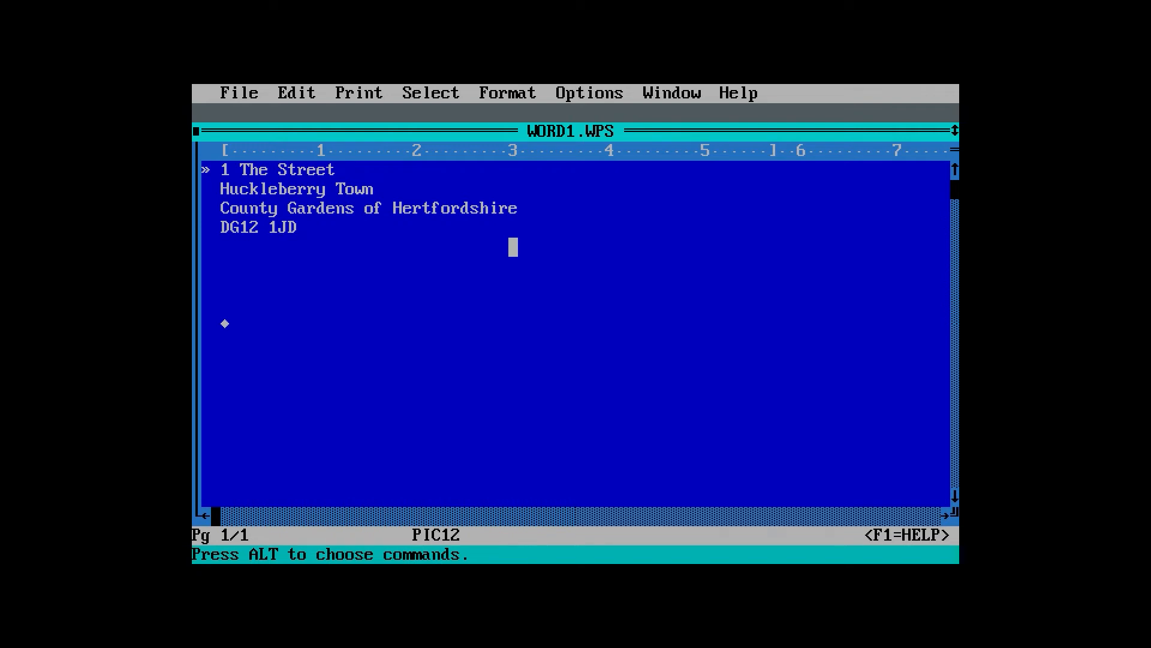
pyautogui.hotkey('shift', 'Down')
pyautogui.hotkey('shift', 'Down')
pyautogui.hotkey('shift', 'Down')
pyautogui.hotkey('shift', 'Down')
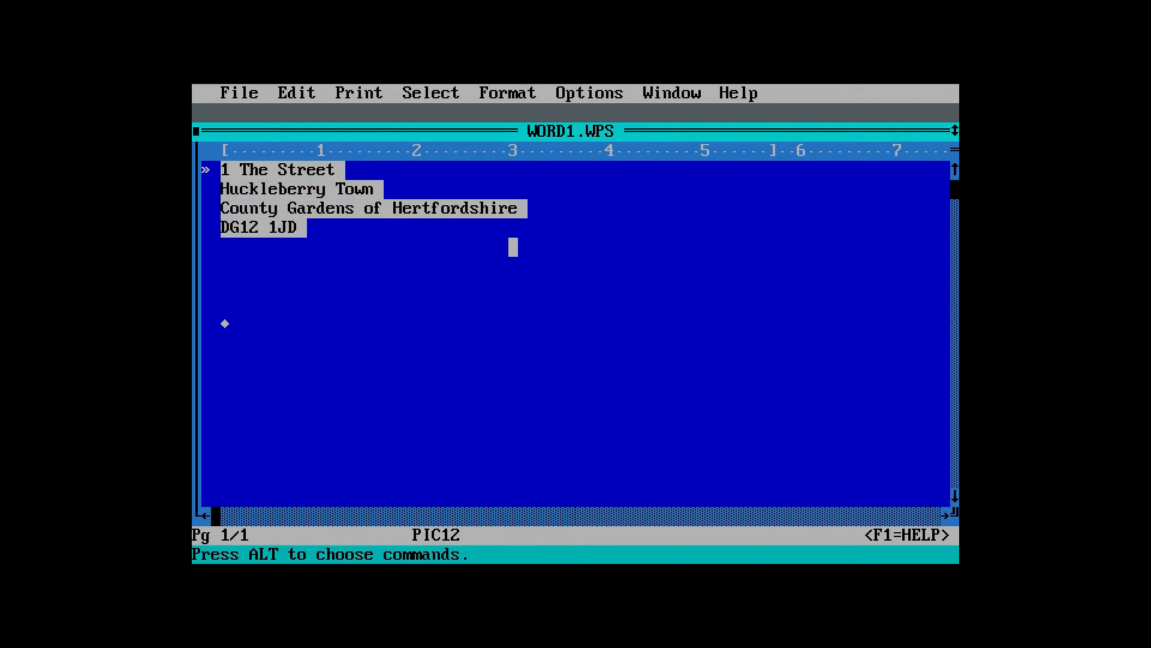
pyautogui.click(531, 93)
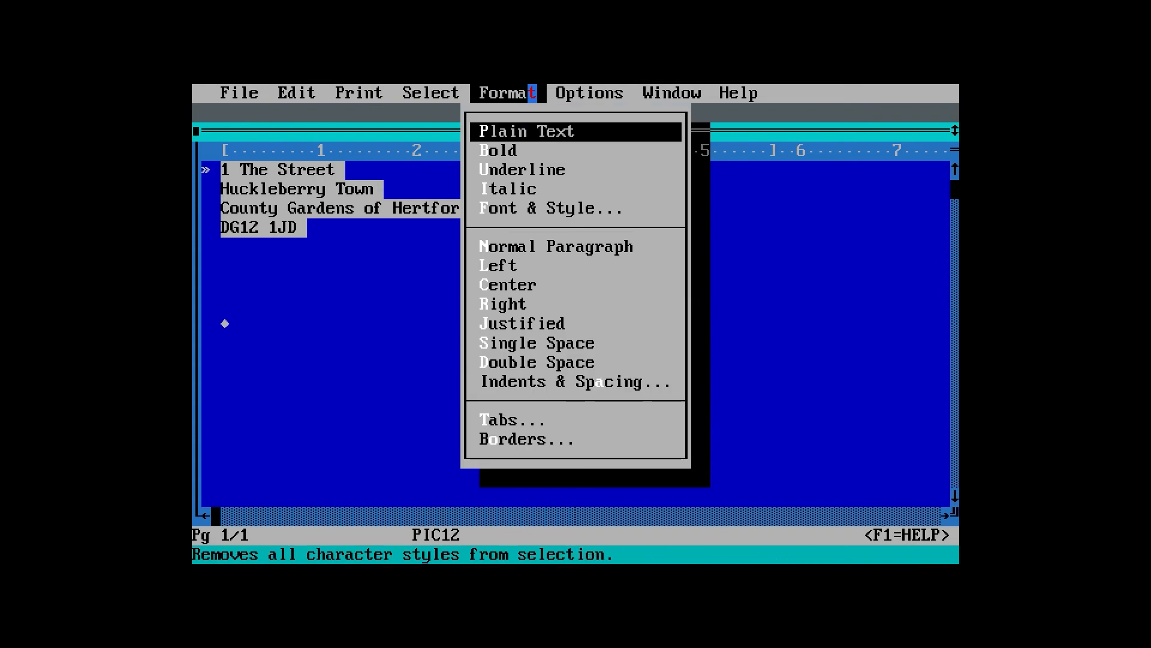
pyautogui.click(523, 304)
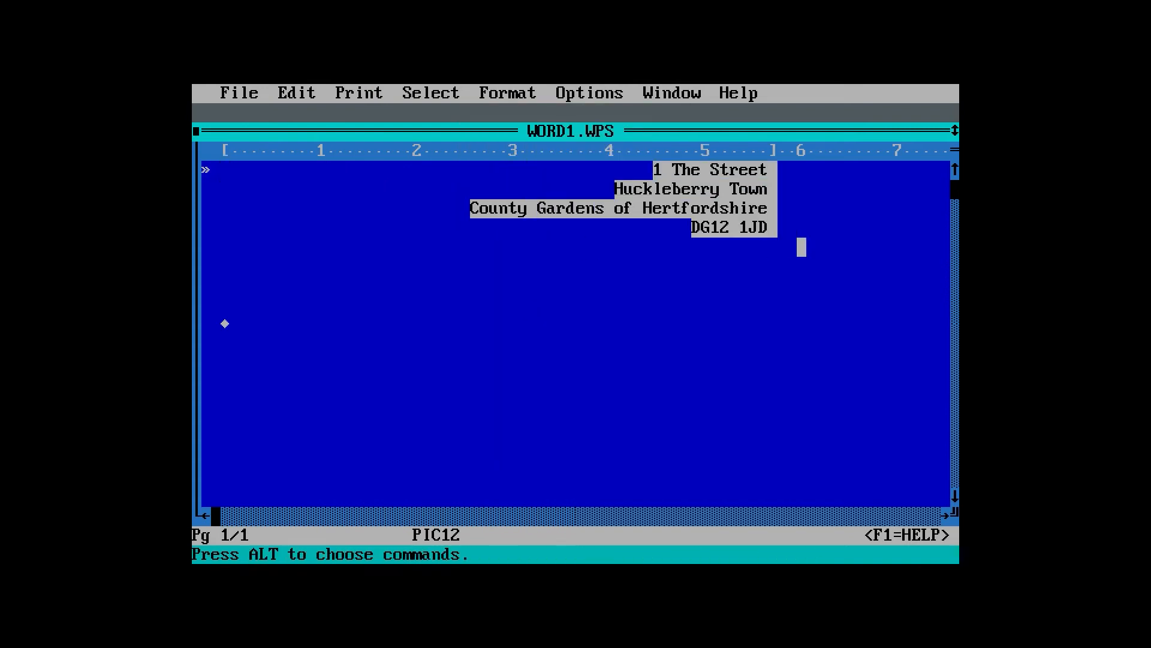
# Step: Add blank lines below the address block and return the new line to left alignment
pyautogui.click(774, 228)
pyautogui.press('Return')
pyautogui.press('Return')
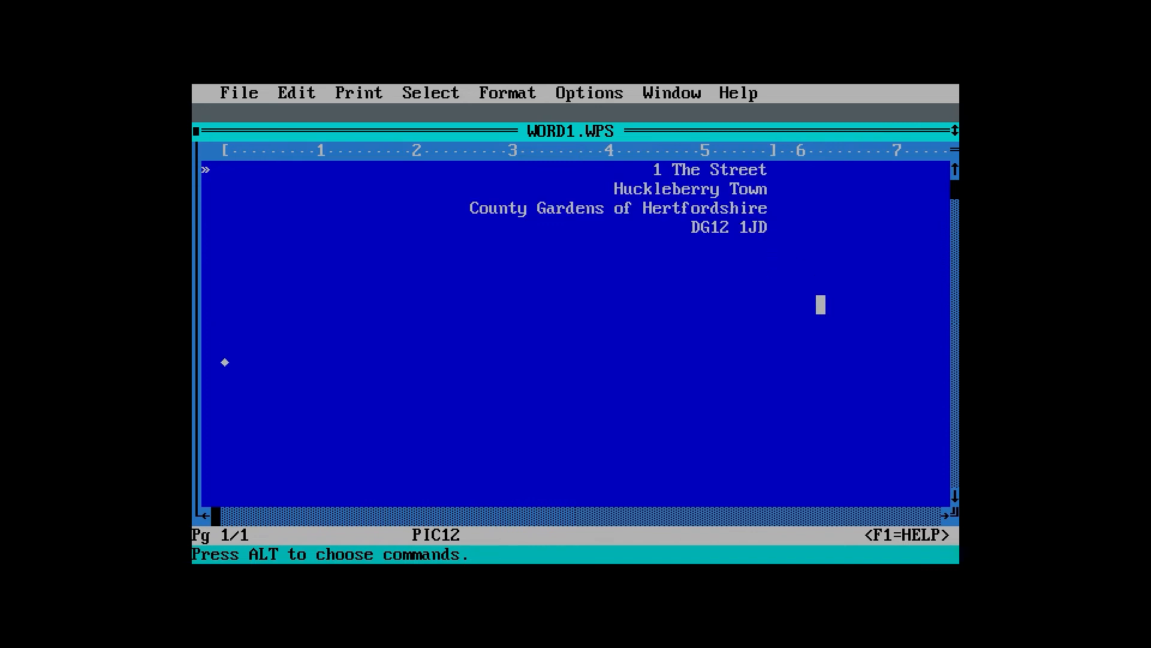
pyautogui.press('alt')
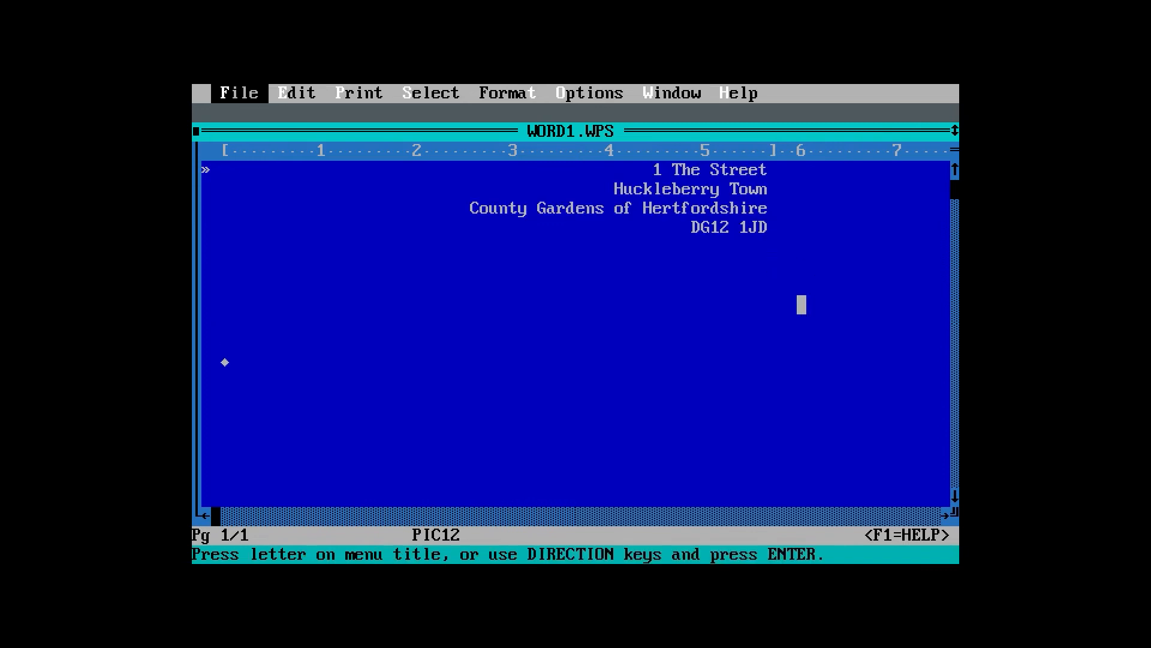
pyautogui.press('f')
pyautogui.press('Right')
pyautogui.press('Right')
pyautogui.press('Right')
pyautogui.press('Right')
pyautogui.press('Down')
pyautogui.press('Down')
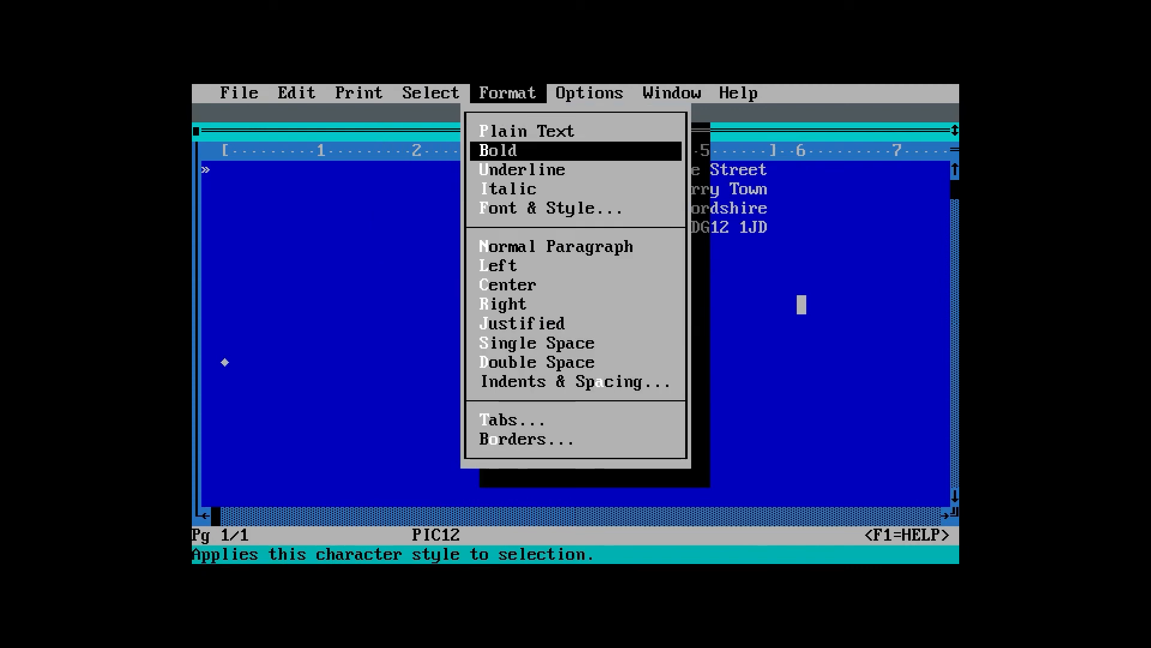
pyautogui.press('Down')
pyautogui.press('Down')
pyautogui.press('Down')
pyautogui.press('Down')
pyautogui.press('Return')
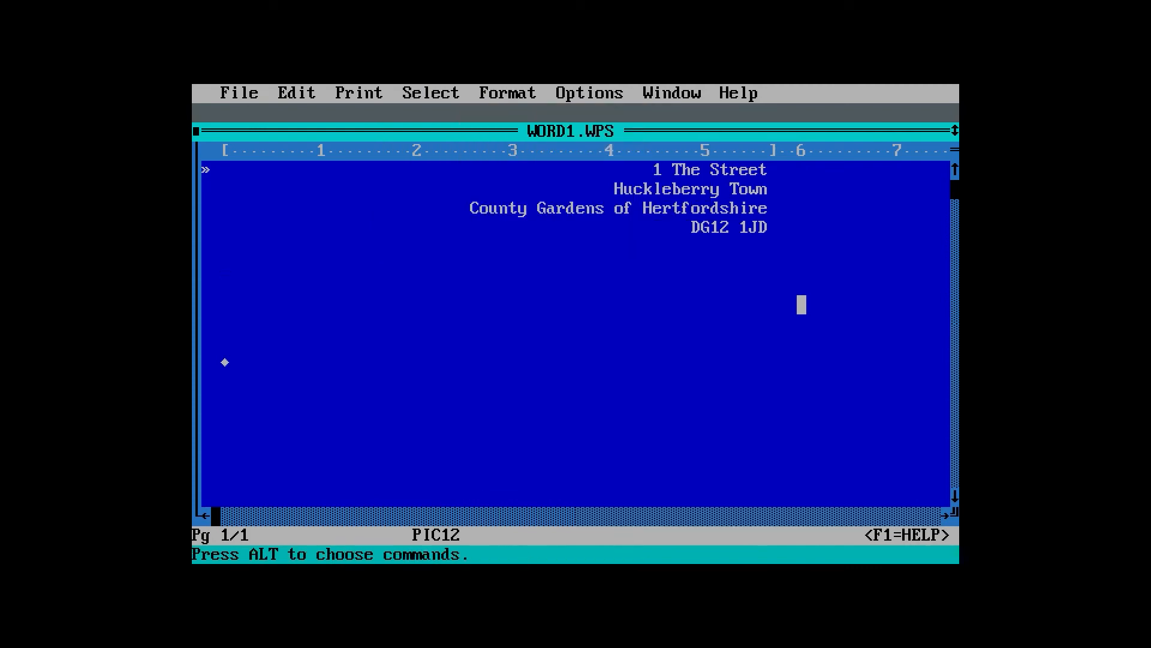
# Step: Write the salutation "Dear Sir/Madam", the body line "It is with some regret etc.etc." and the line "Great!", separated by blank lines
pyautogui.write('Dear Sir/Madam')
pyautogui.press('Return')
pyautogui.press('Return')
pyautogui.write('It is with some r3eg')
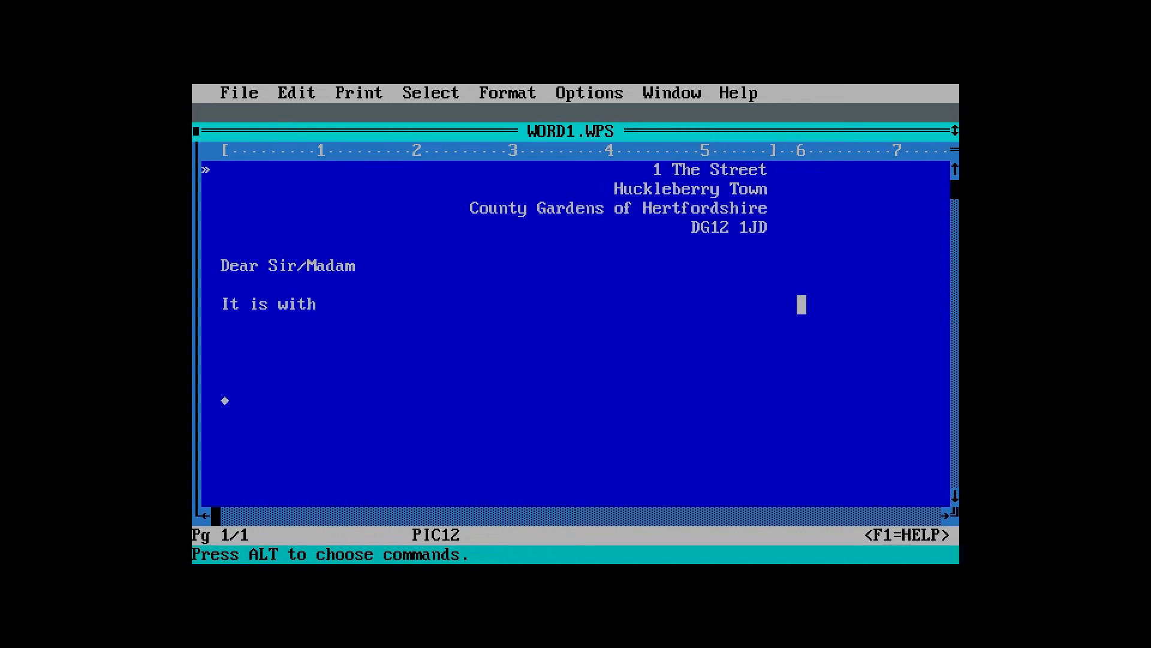
pyautogui.press('BackSpace')
pyautogui.press('BackSpace')
pyautogui.press('BackSpace')
pyautogui.write('egret etc.etc.')
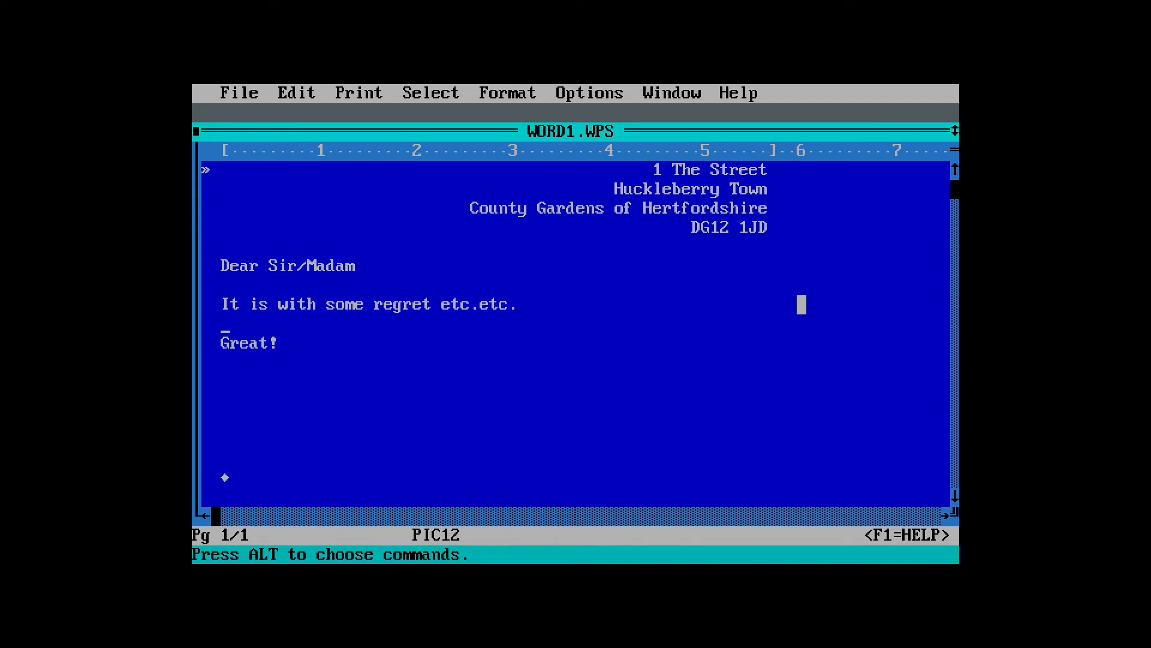
# Step: Try centre and right alignment on the "Great!" line and return it to left alignment
pyautogui.hotkey('shift', 'End')
pyautogui.hotkey('ctrl', 'c')
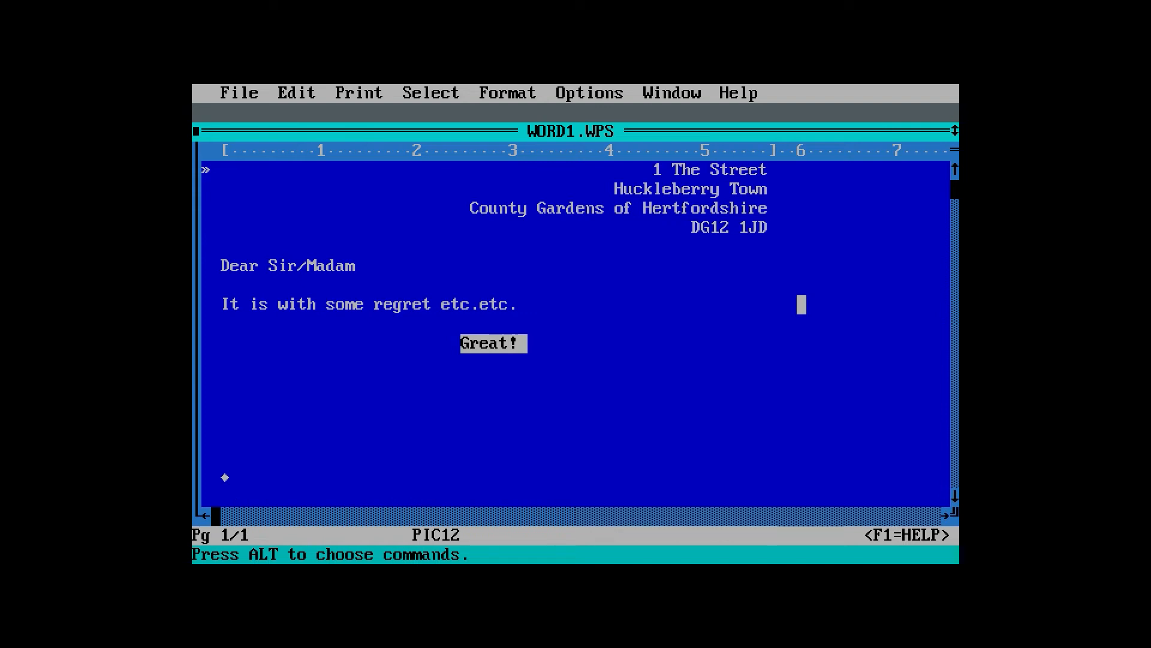
pyautogui.hotkey('ctrl', 'r')
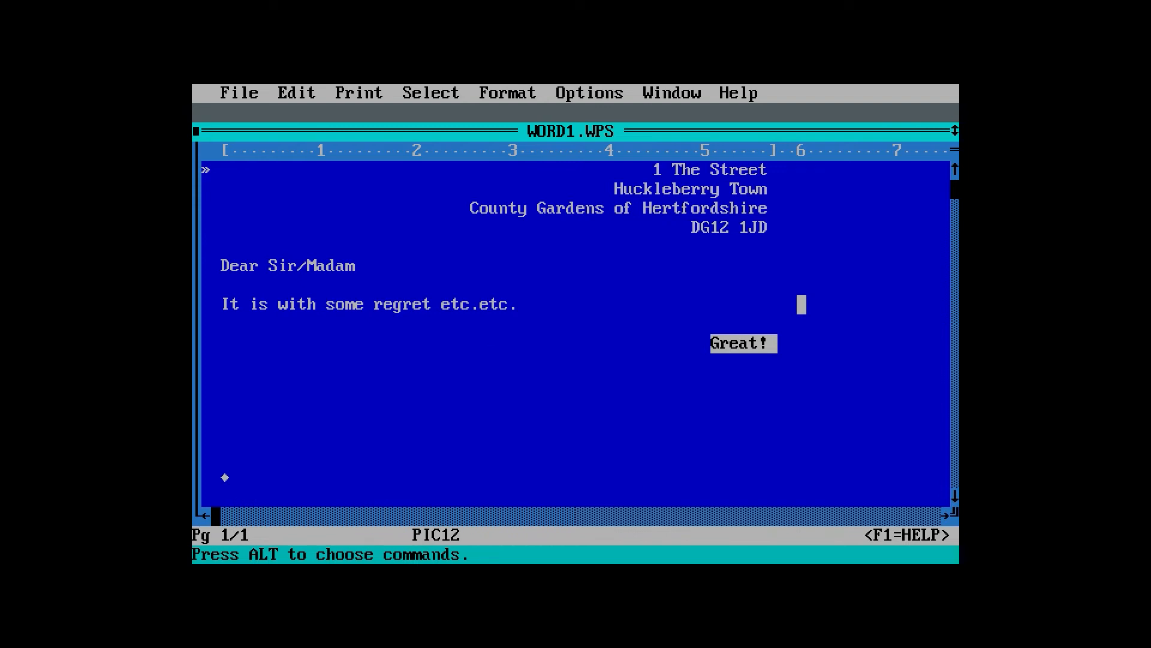
pyautogui.hotkey('ctrl', 'l')
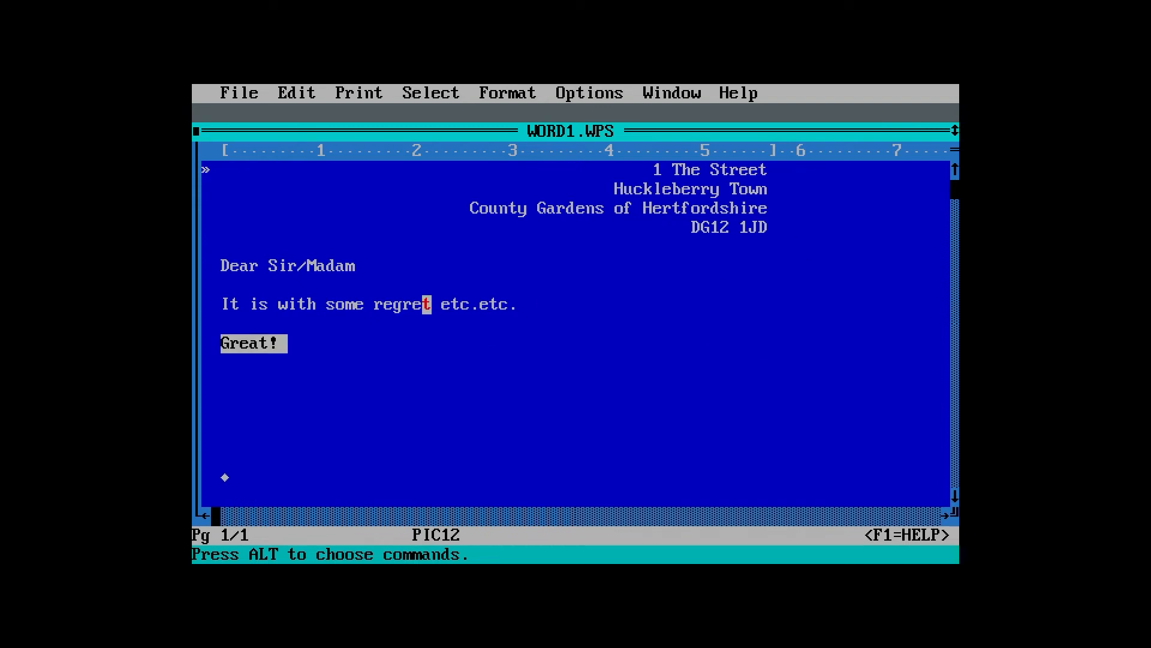
# Step: Copy the selected "Great!" to a second line further down, leaving a blank line between the two
pyautogui.click(293, 93)
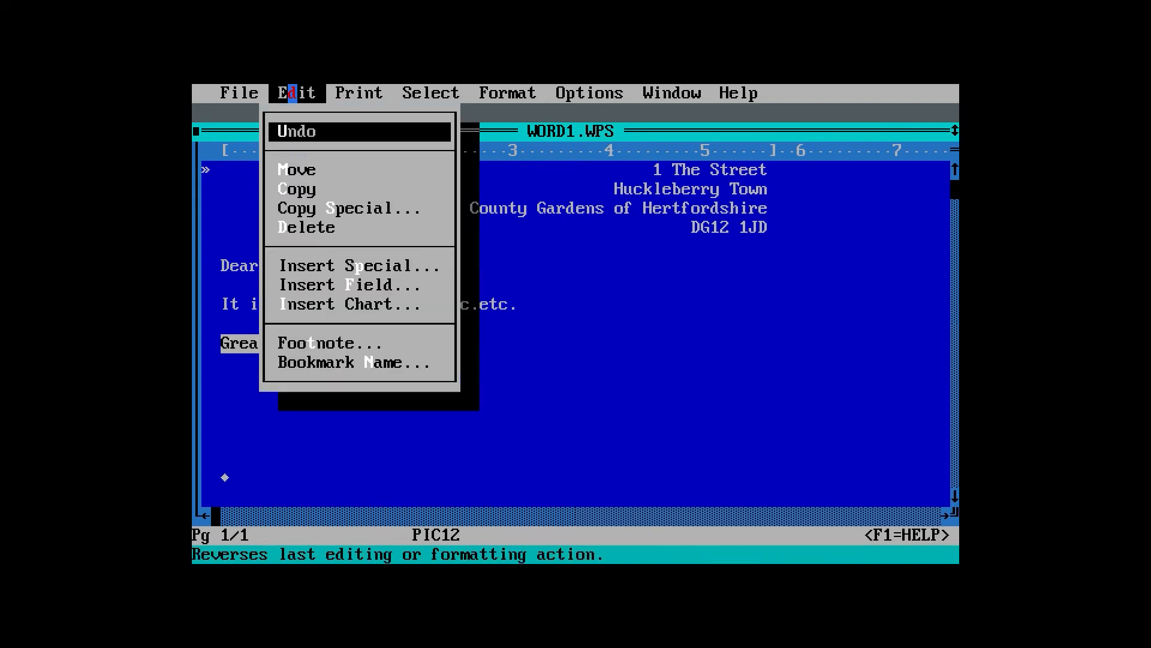
pyautogui.click(311, 189)
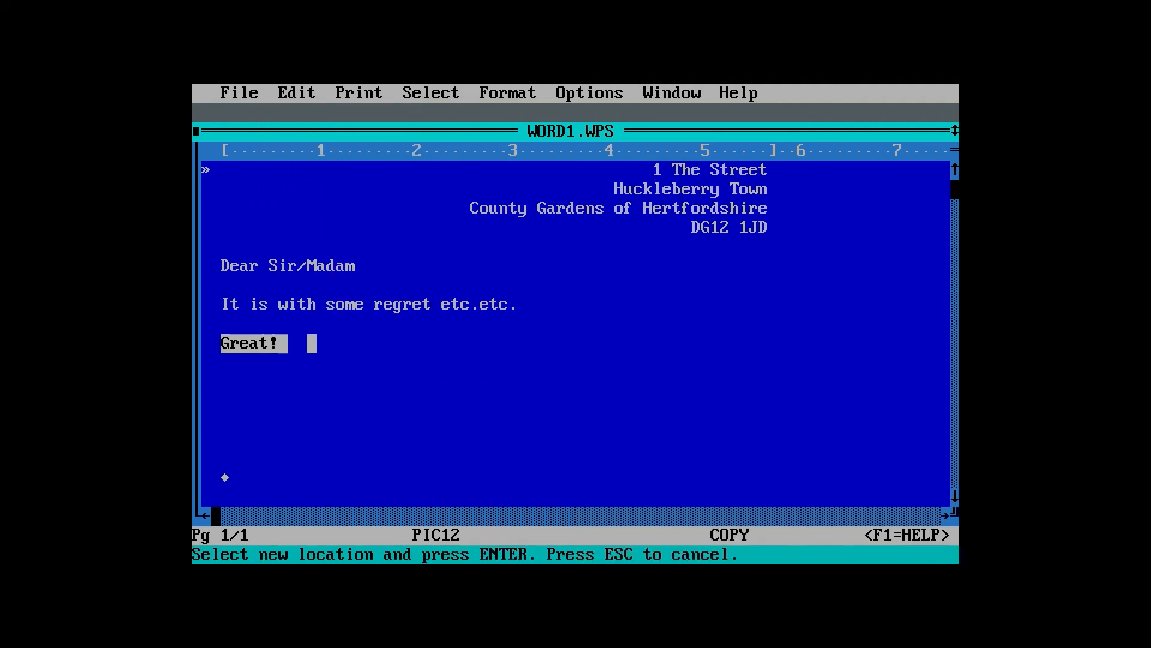
pyautogui.click(311, 343)
pyautogui.press('Return')
pyautogui.press('Return')
pyautogui.press('Return')
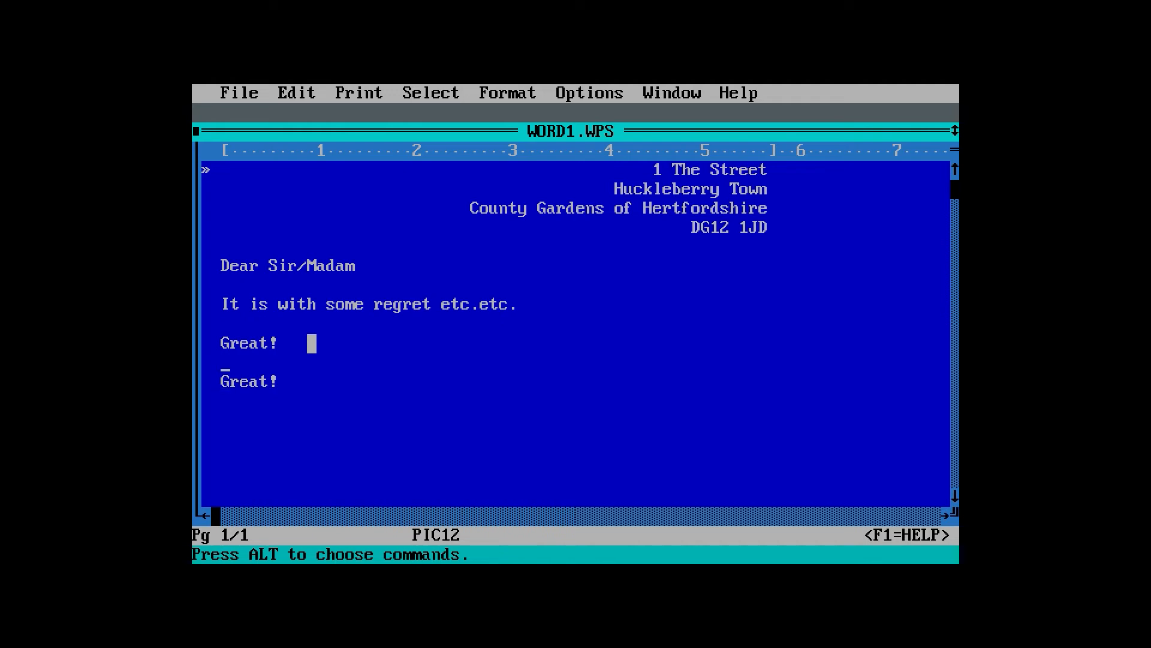
# Step: Copy the sentence "It is with some regret etc.etc." to the empty line below the second "Great!"
pyautogui.hotkey('shift', 'Down')
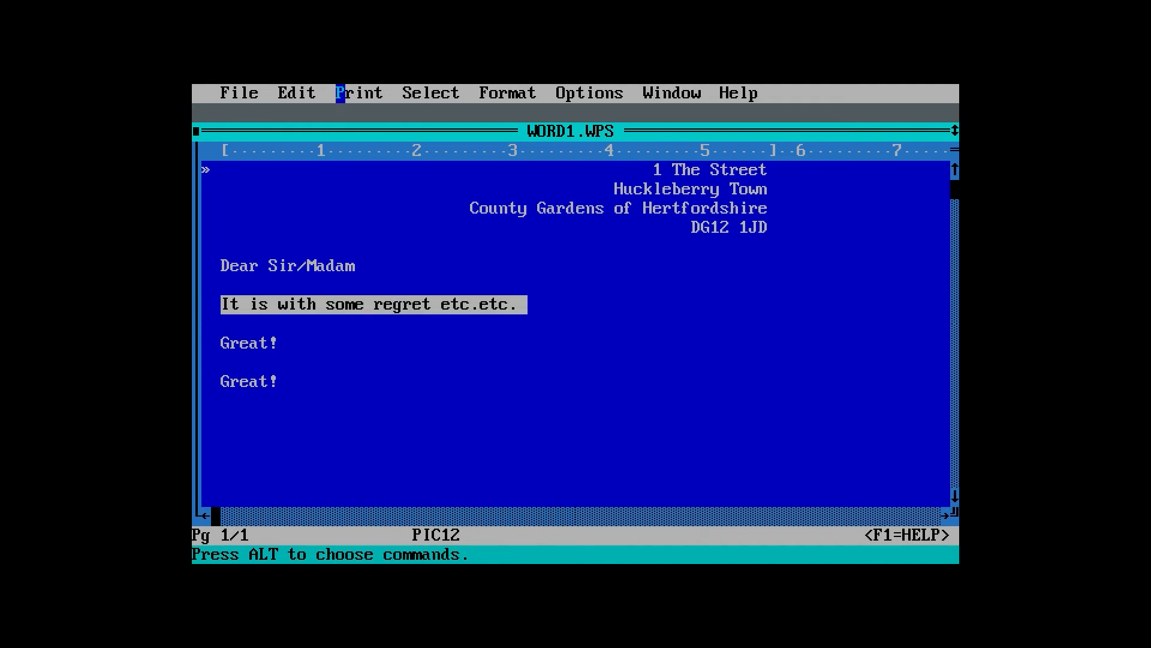
pyautogui.click(302, 93)
pyautogui.click(330, 190)
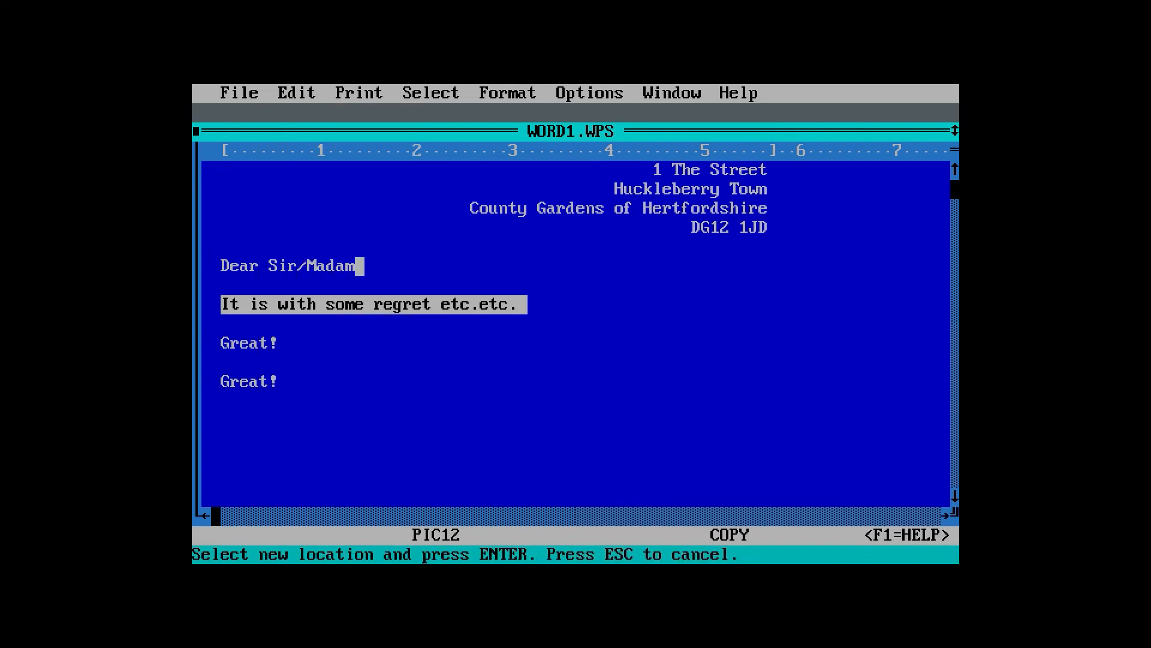
pyautogui.click(417, 363)
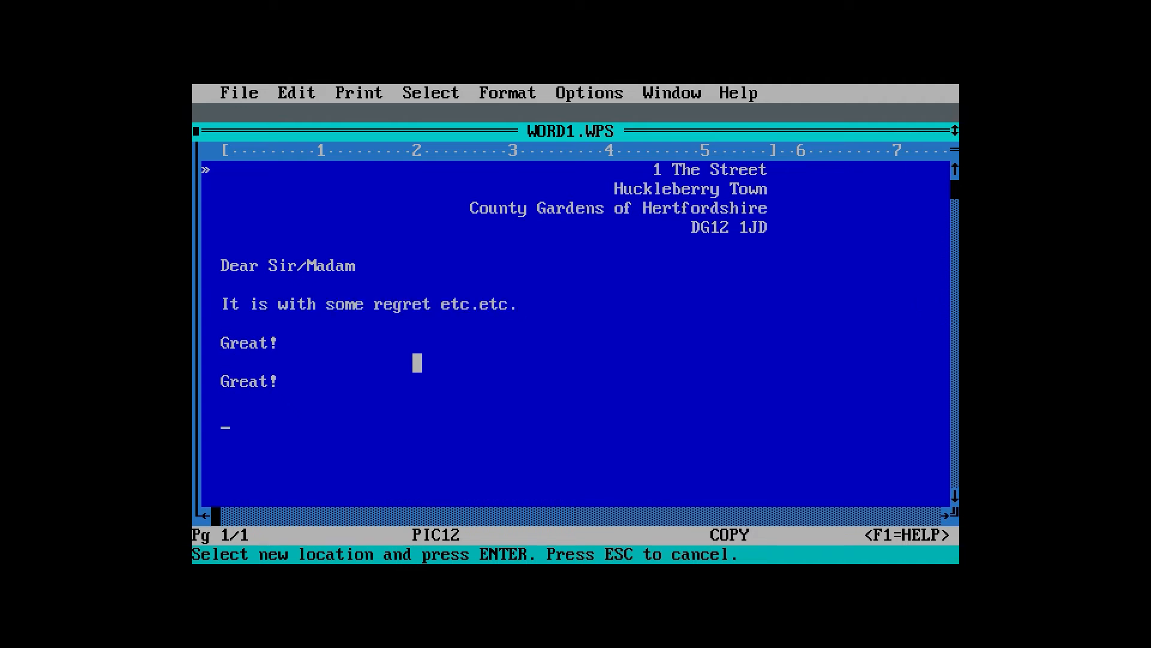
pyautogui.press('Return')
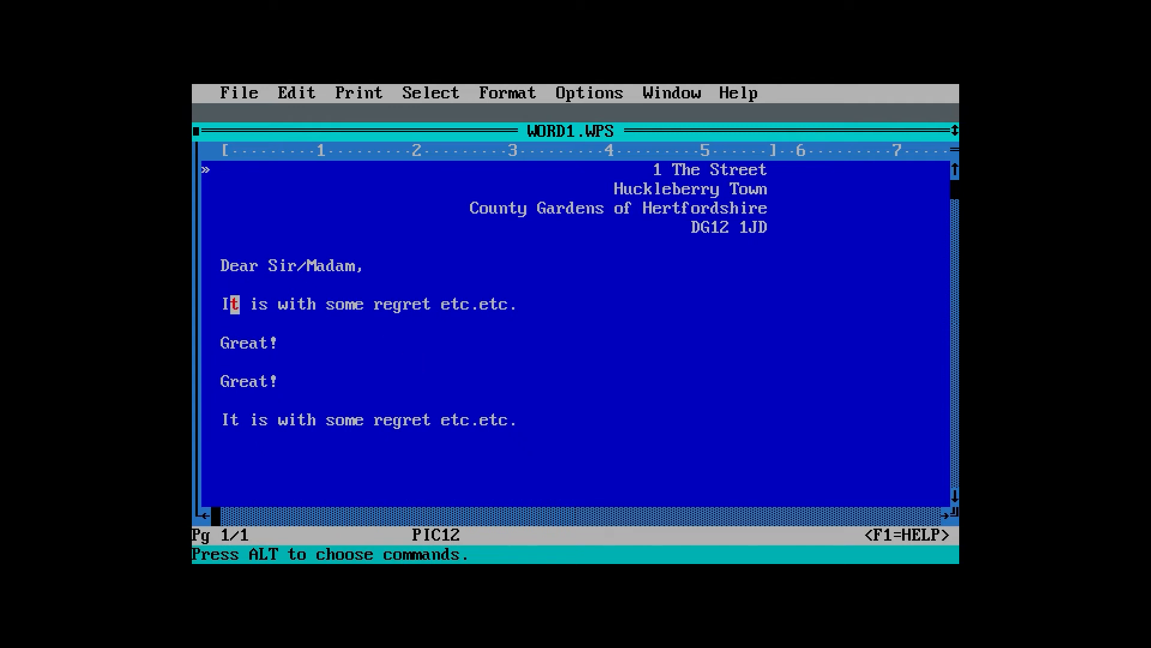
# Step: Select the salutation line and choose bold, the Pica font and size 12 in its font and style settings
pyautogui.moveTo(224, 266); pyautogui.dragTo(368, 265)
pyautogui.click(506, 93)
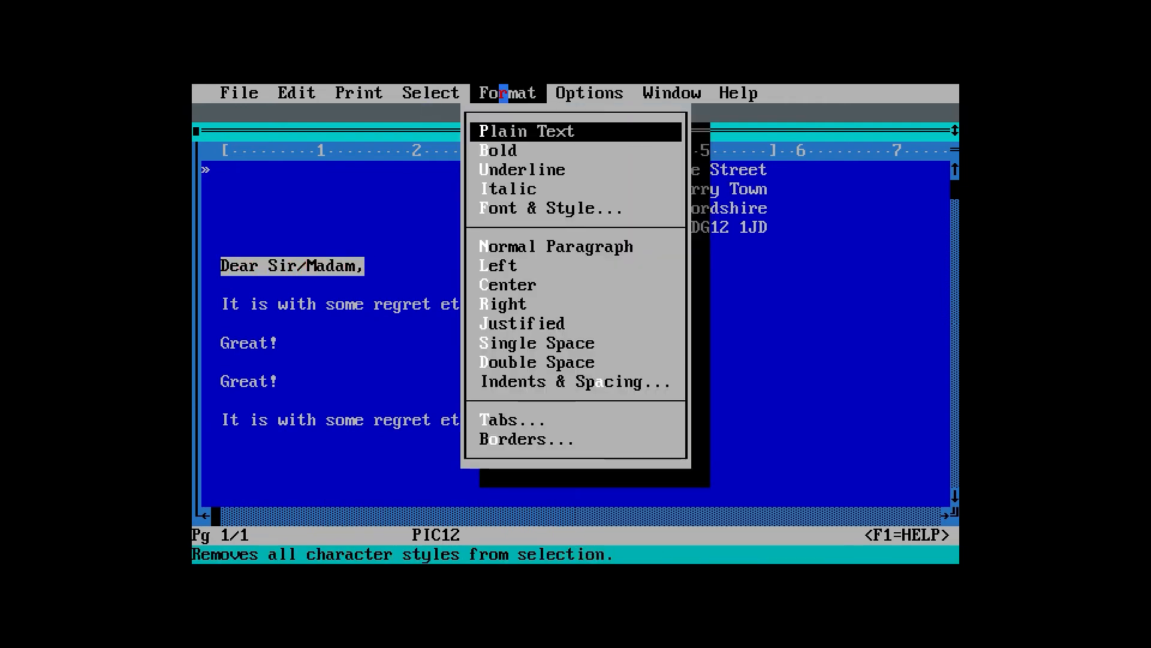
pyautogui.click(561, 208)
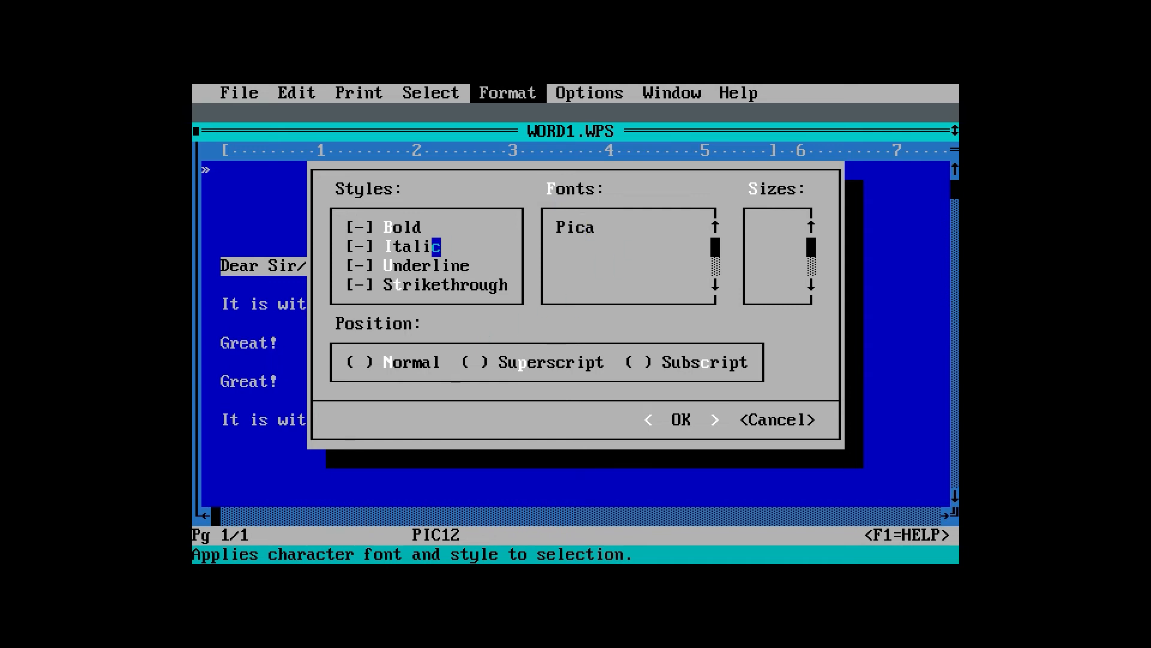
pyautogui.click(360, 227)
pyautogui.click(590, 227)
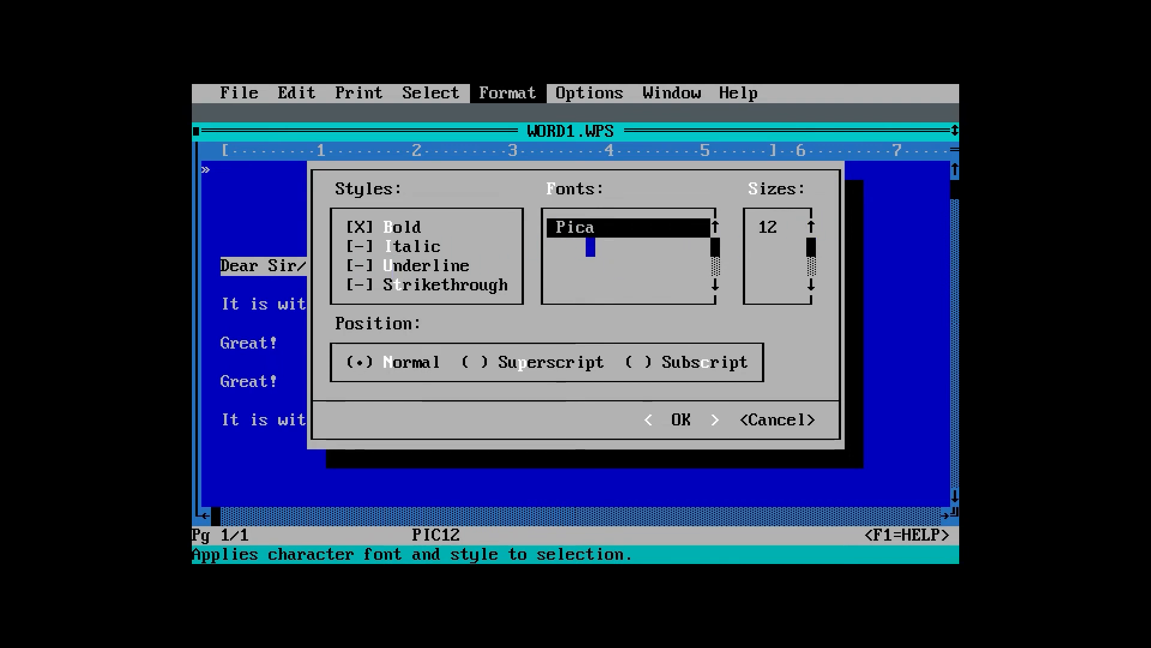
pyautogui.click(778, 228)
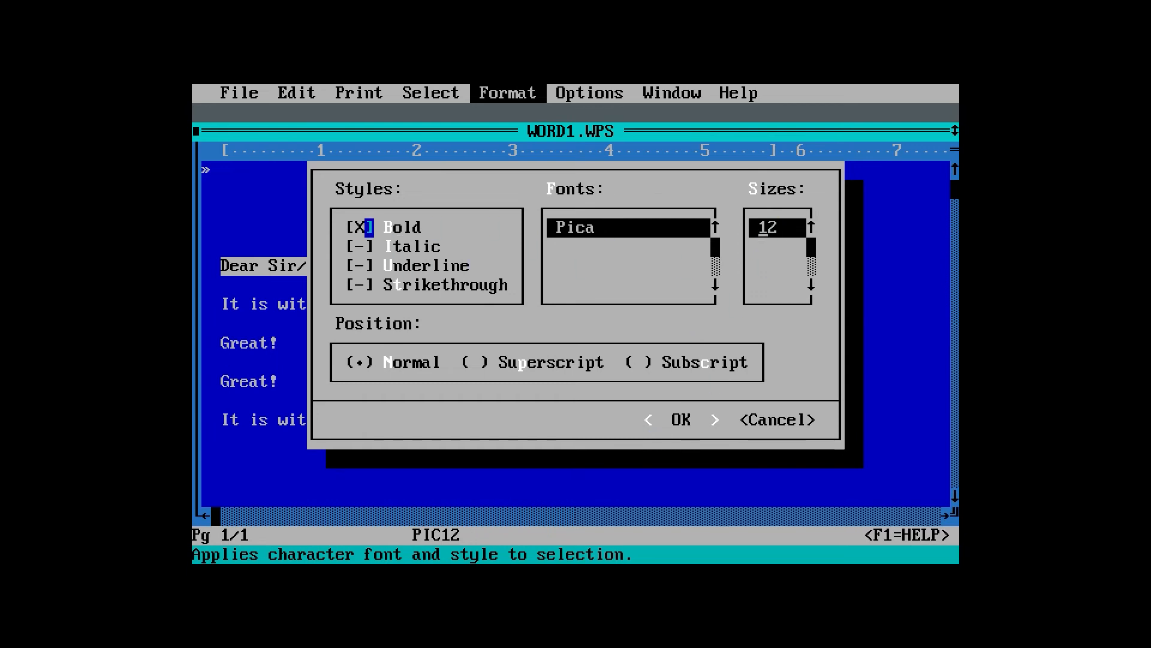
# Step: Clear bold, italic, underline and strikethrough for the salutation, and apply the Pica font at size 12
pyautogui.click(360, 227)
pyautogui.click(601, 227)
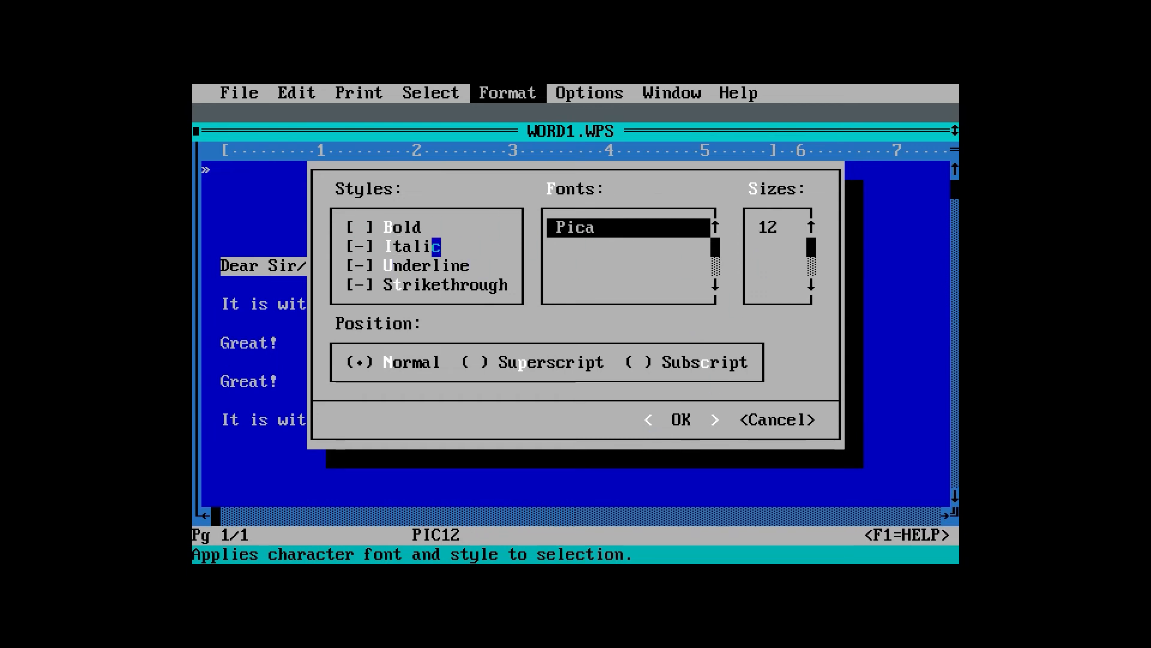
pyautogui.click(360, 246)
pyautogui.click(359, 265)
pyautogui.click(360, 266)
pyautogui.click(360, 284)
pyautogui.click(360, 284)
pyautogui.click(774, 228)
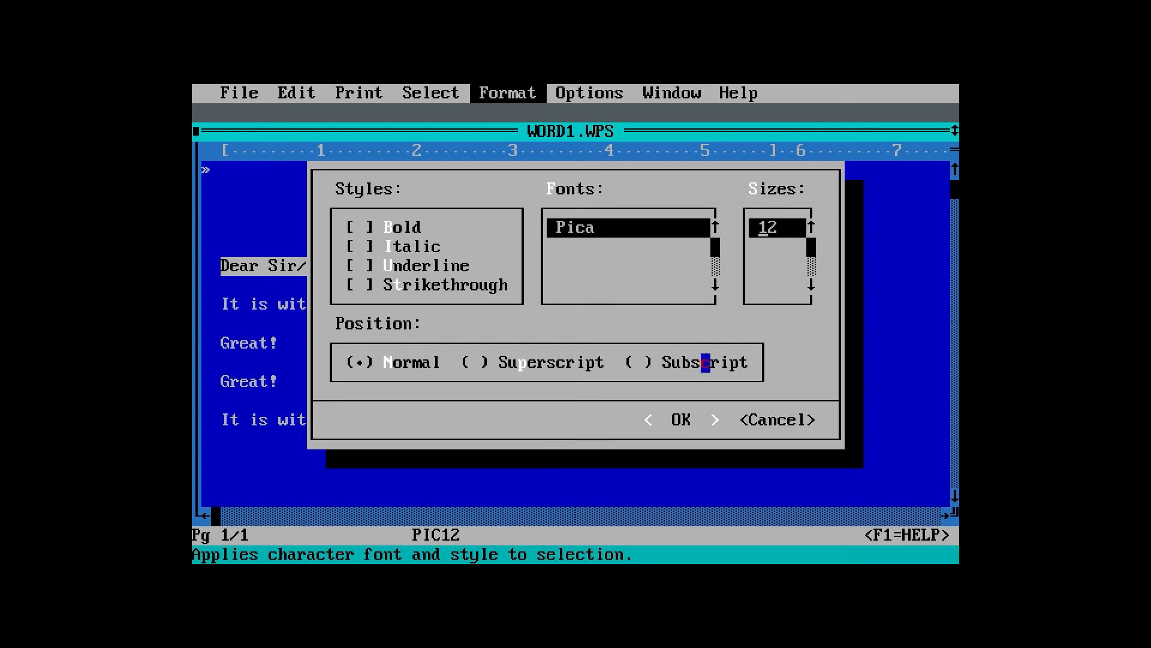
pyautogui.click(679, 420)
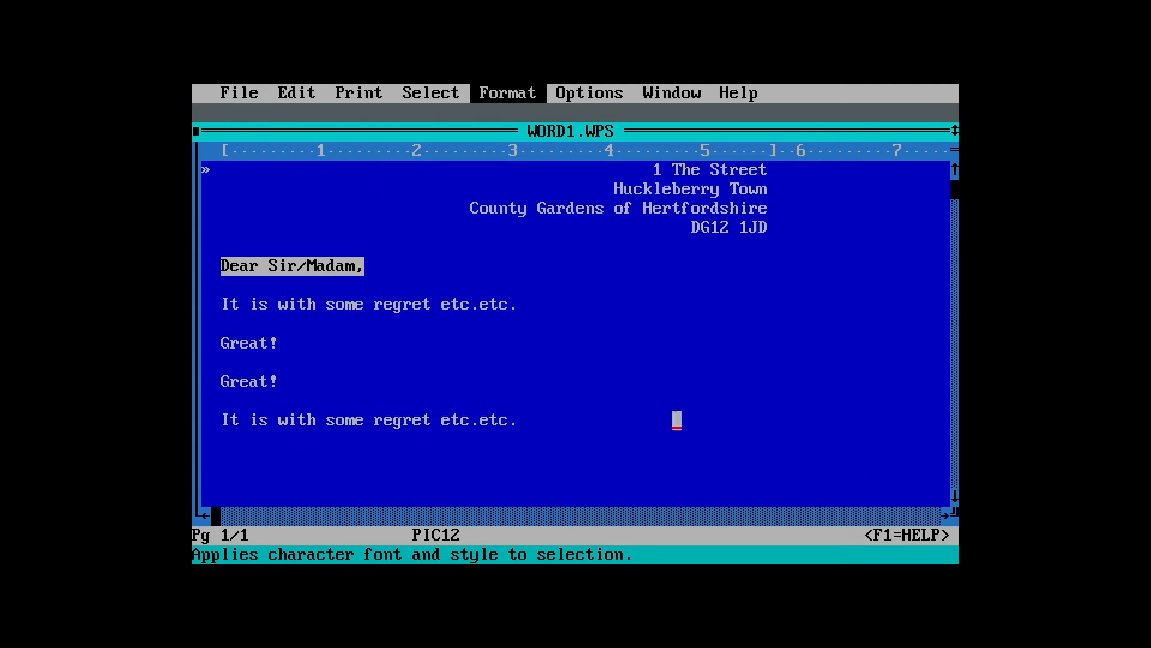
pyautogui.click(388, 266)
pyautogui.click(351, 266)
pyautogui.click(513, 94)
pyautogui.click(235, 305)
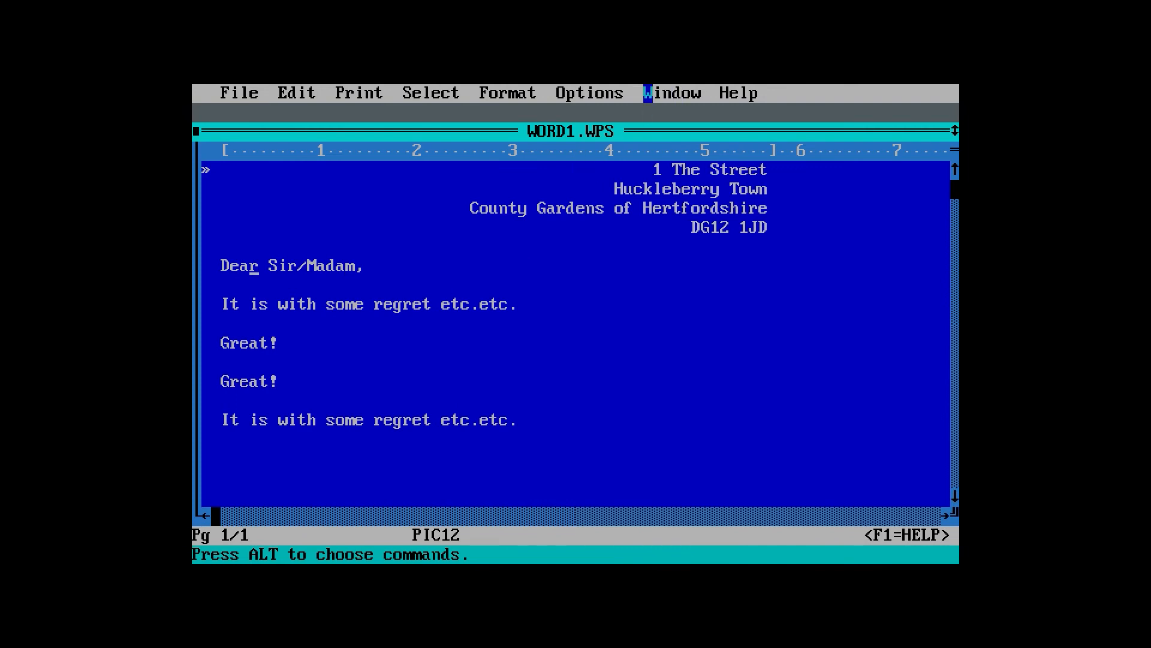
# Step: Reposition the WORD1.WPS document window lower and further right in the workspace
pyautogui.moveTo(733, 131); pyautogui.dragTo(732, 244)
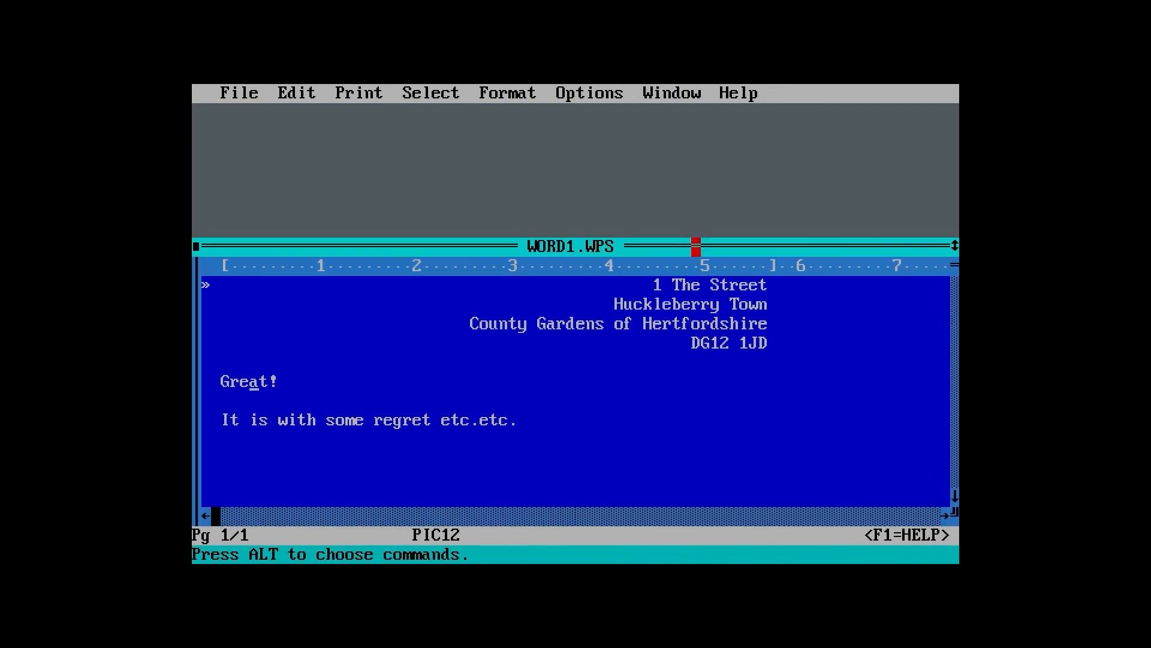
pyautogui.moveTo(322, 244); pyautogui.dragTo(387, 206)
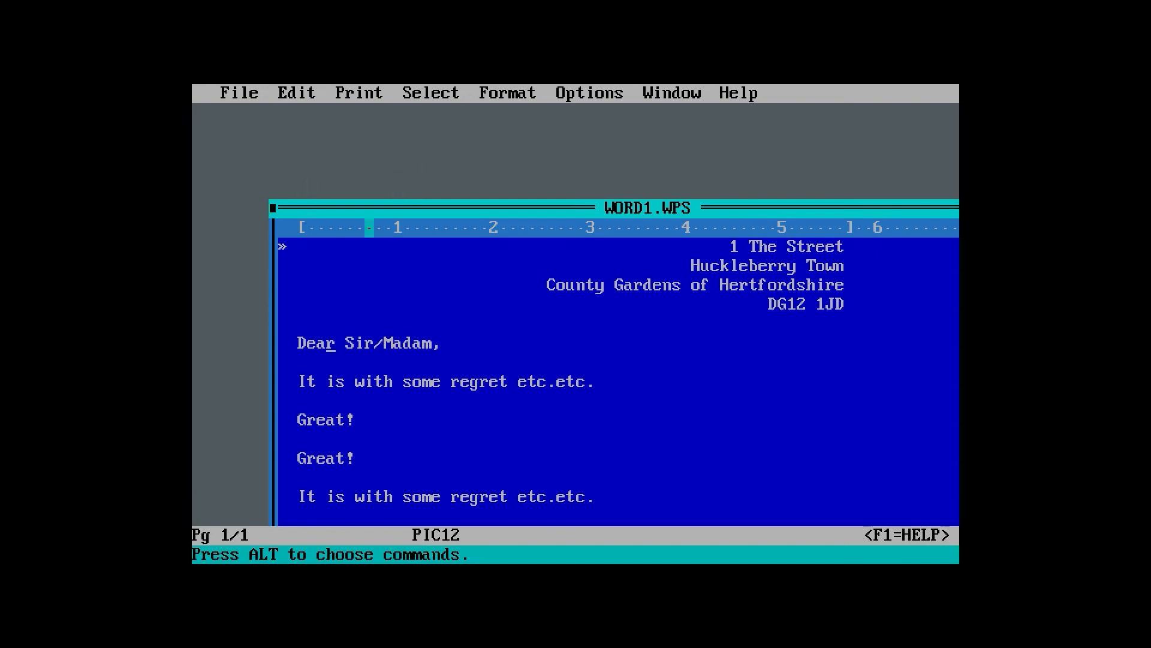
pyautogui.click(359, 93)
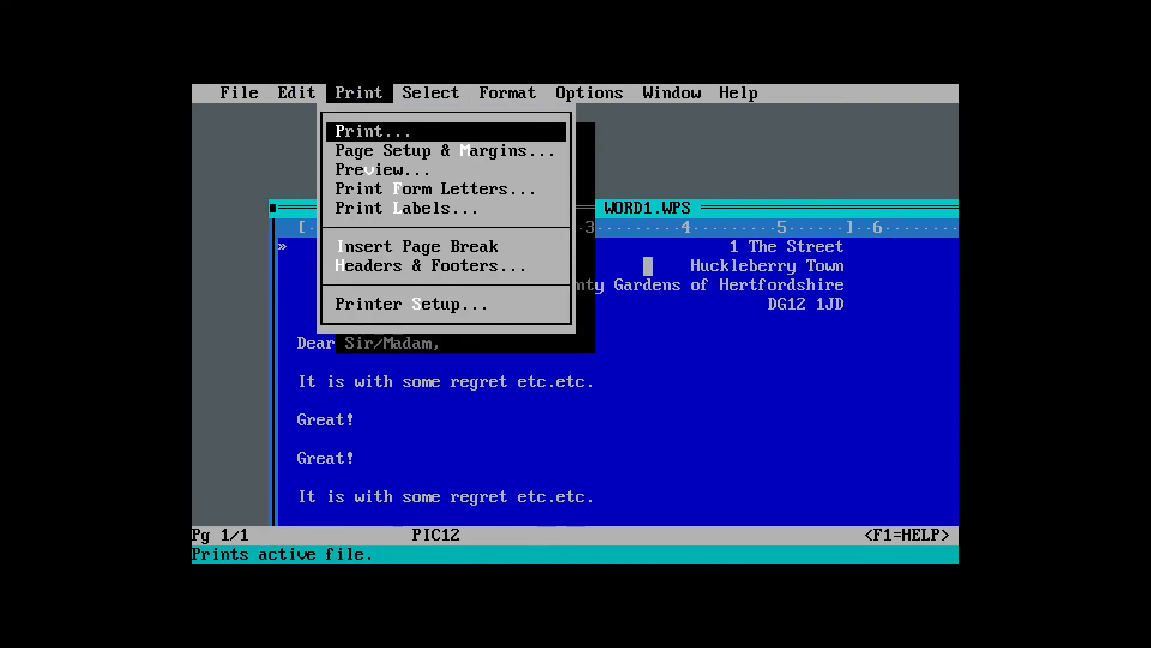
pyautogui.click(667, 209)
pyautogui.moveTo(474, 208); pyautogui.dragTo(465, 189)
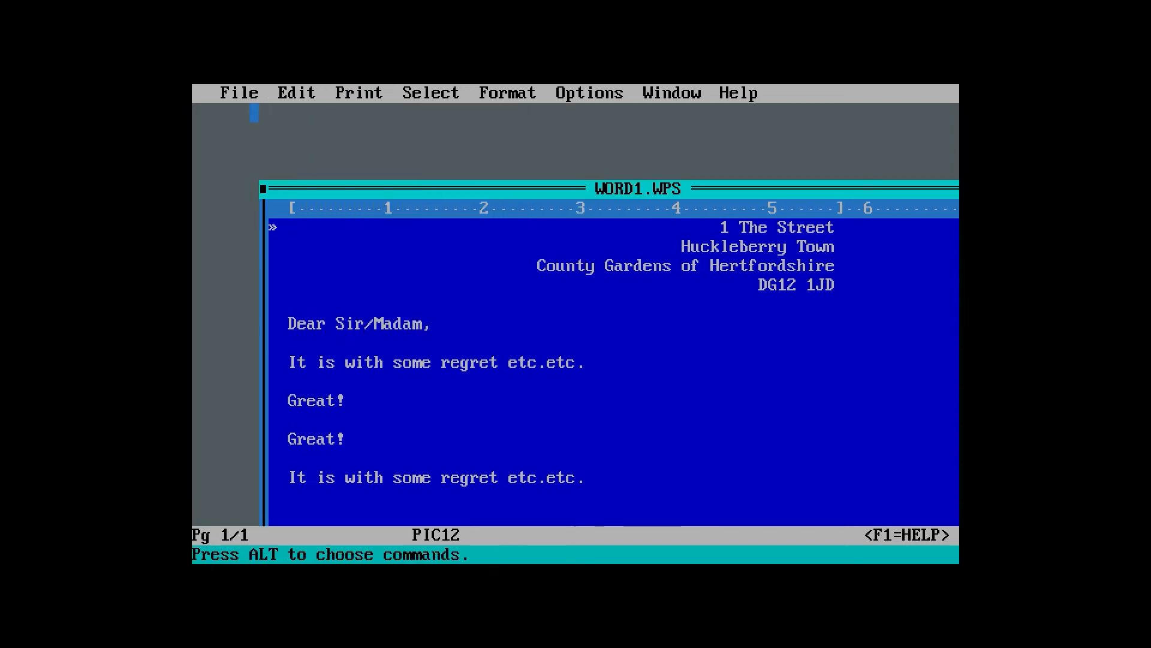
# Step: Save the document under the name letter.WPS in Works format in C:\WORKS2
pyautogui.click(235, 94)
pyautogui.click(273, 189)
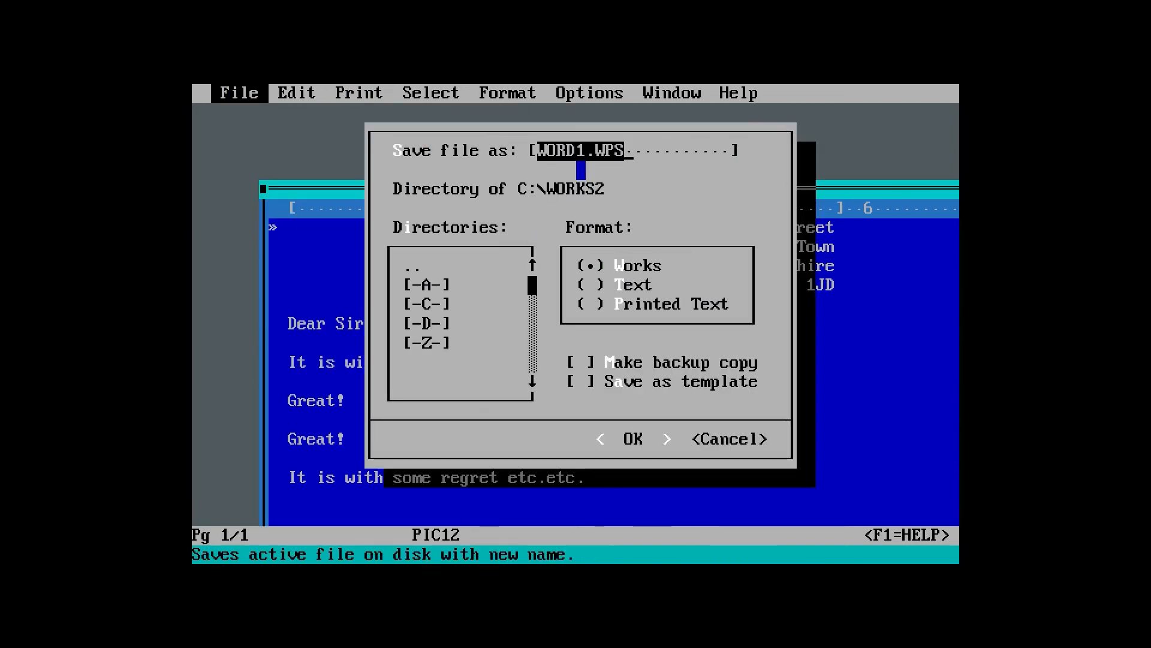
pyautogui.click(586, 150)
pyautogui.press('BackSpace')
pyautogui.press('BackSpace')
pyautogui.press('BackSpace')
pyautogui.press('BackSpace')
pyautogui.press('BackSpace')
pyautogui.write('letter')
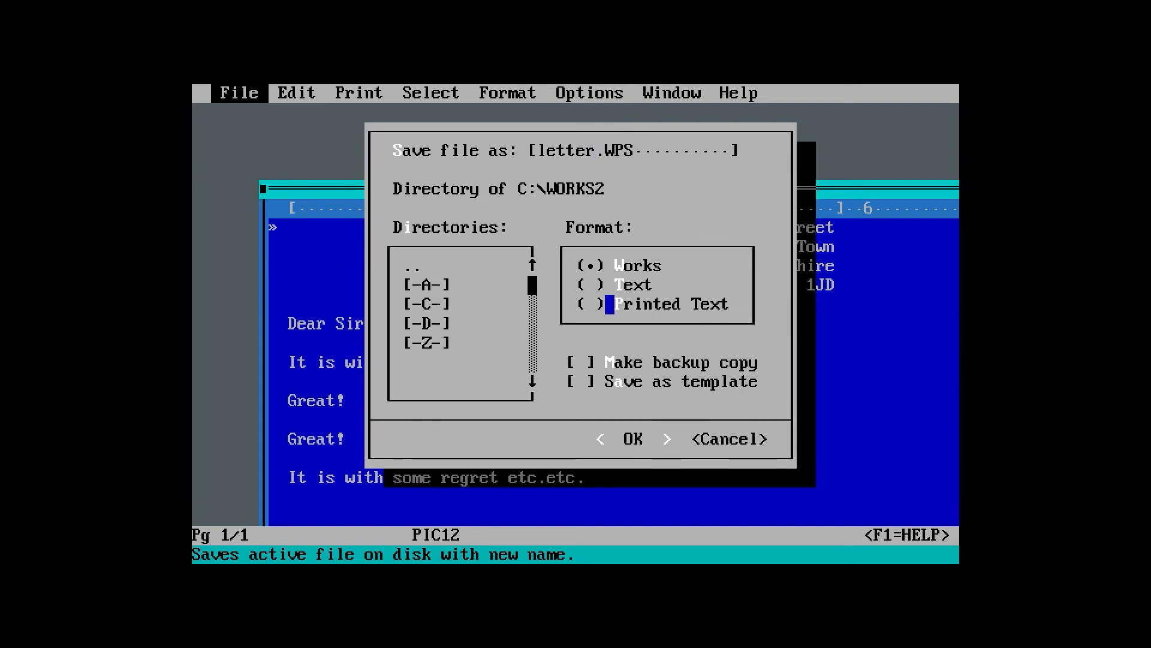
pyautogui.click(635, 438)
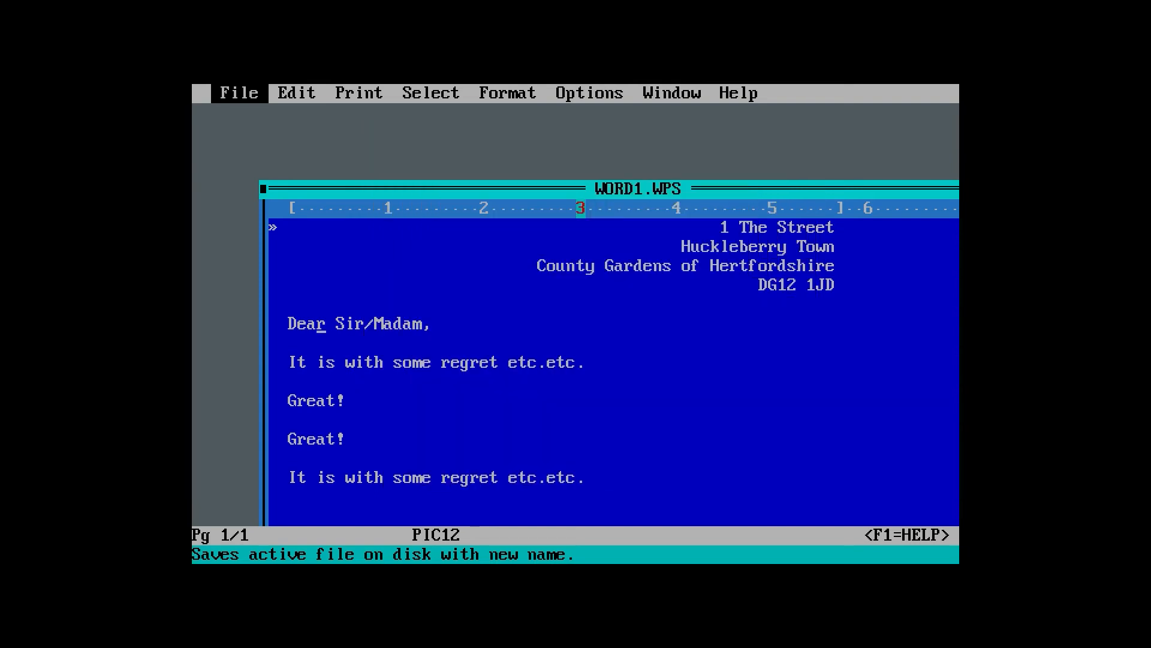
# Step: Create a new spreadsheet file and reposition its window so that it covers most of the letter window
pyautogui.click(226, 93)
pyautogui.click(254, 132)
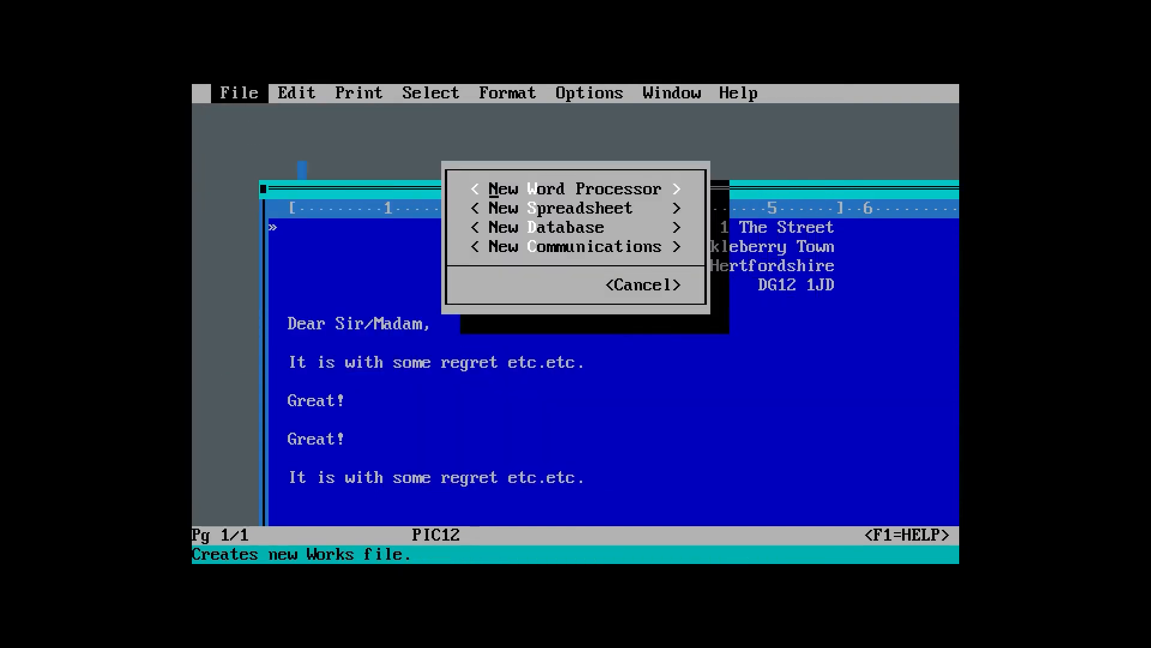
pyautogui.press('Escape')
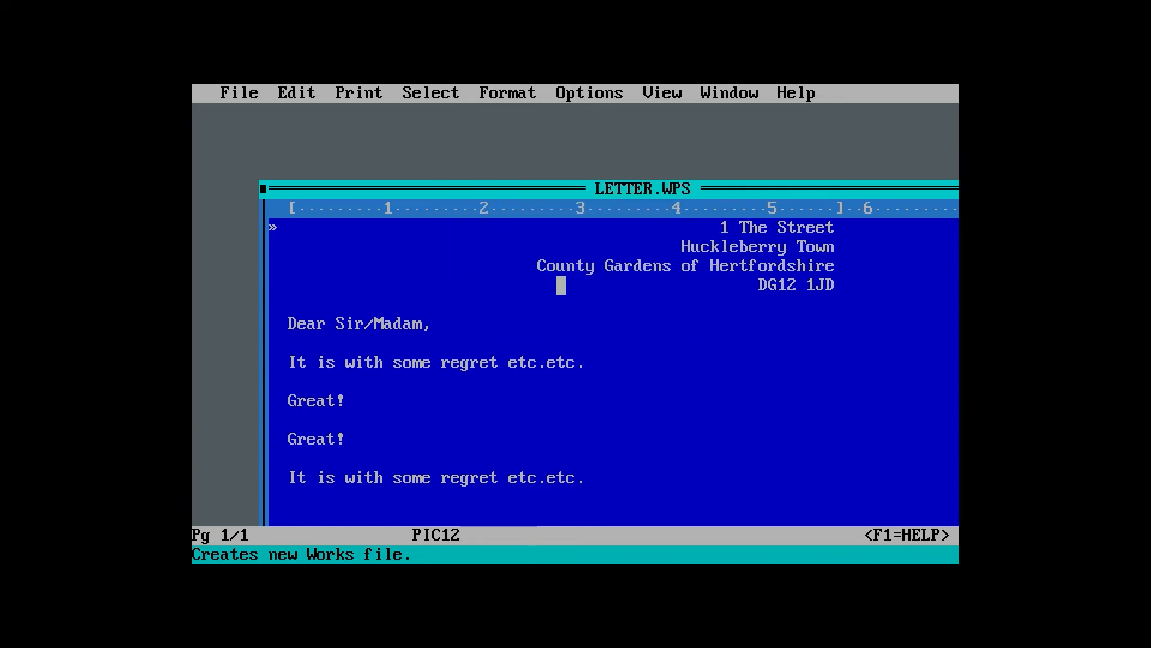
pyautogui.moveTo(475, 132); pyautogui.dragTo(620, 303)
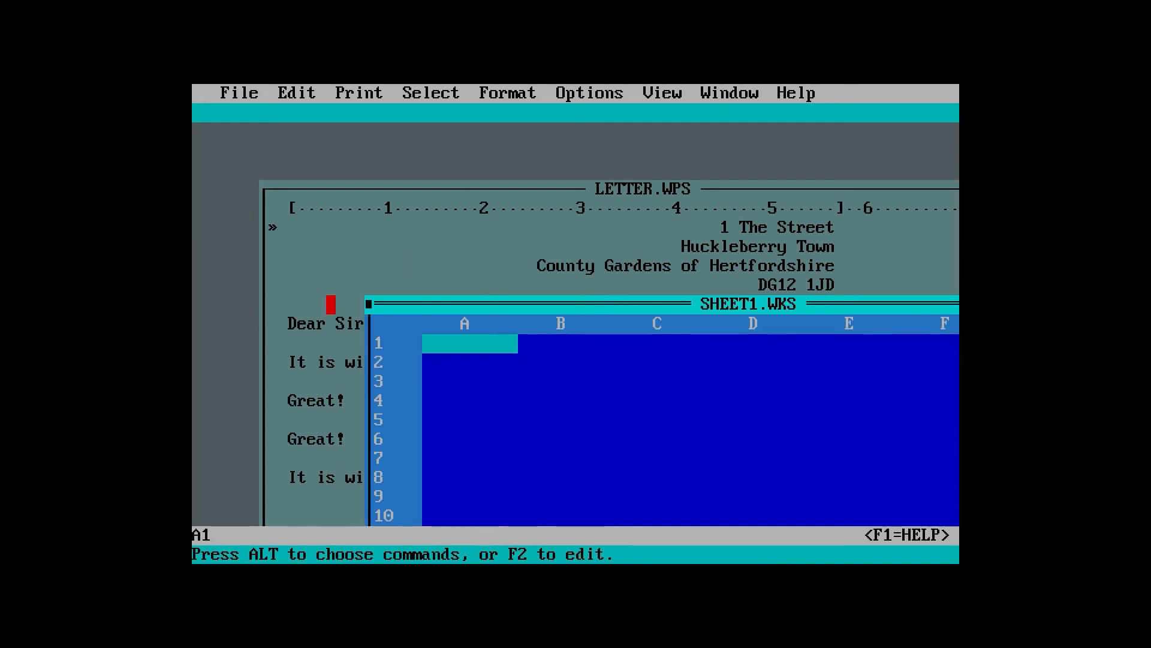
pyautogui.moveTo(647, 304); pyautogui.dragTo(504, 150)
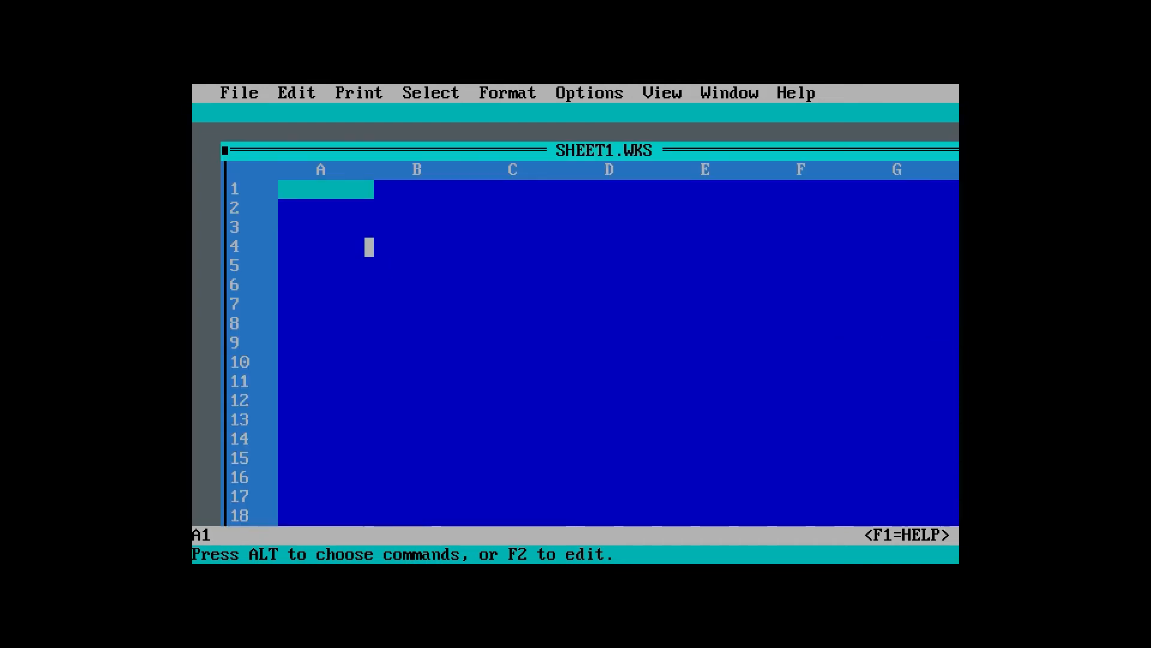
# Step: Switch between the letter and spreadsheet windows, and reposition SHEET1.WKS so the letter's left edge stays exposed
pyautogui.moveTo(360, 151); pyautogui.dragTo(331, 284)
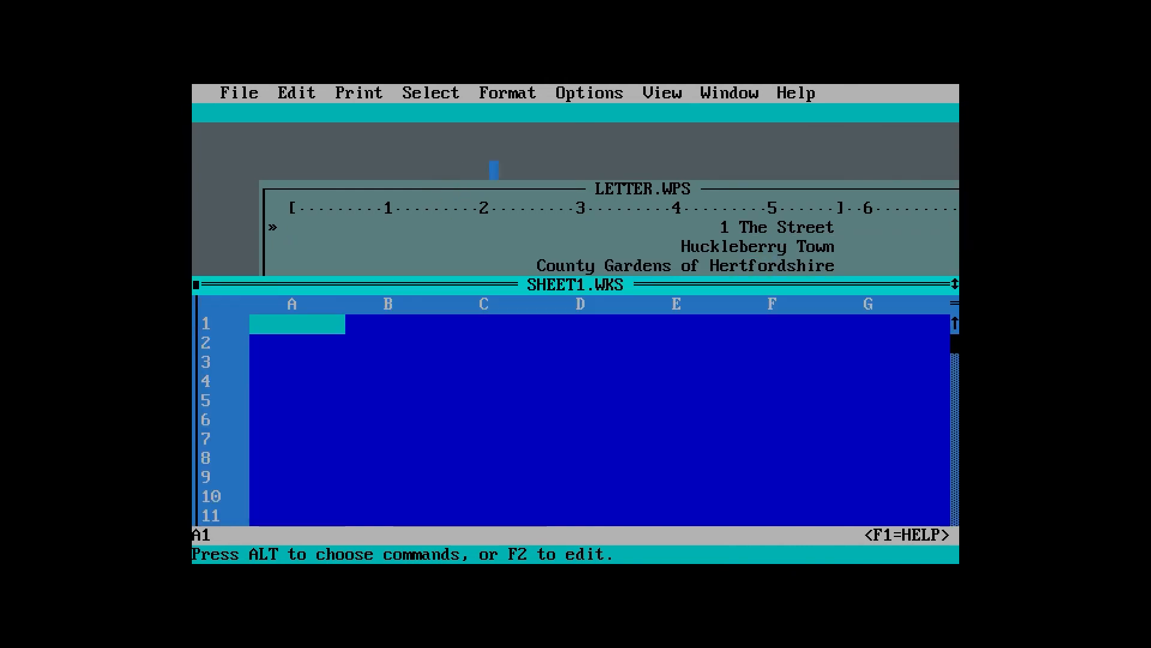
pyautogui.click(504, 189)
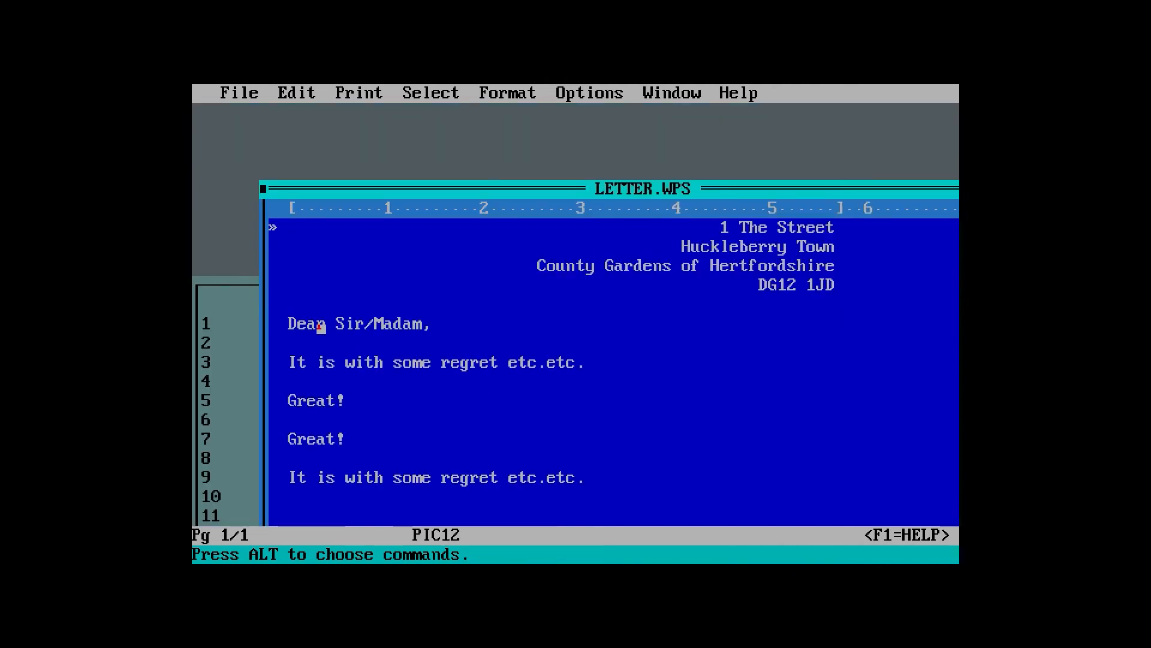
pyautogui.click(235, 286)
pyautogui.moveTo(407, 286); pyautogui.dragTo(551, 228)
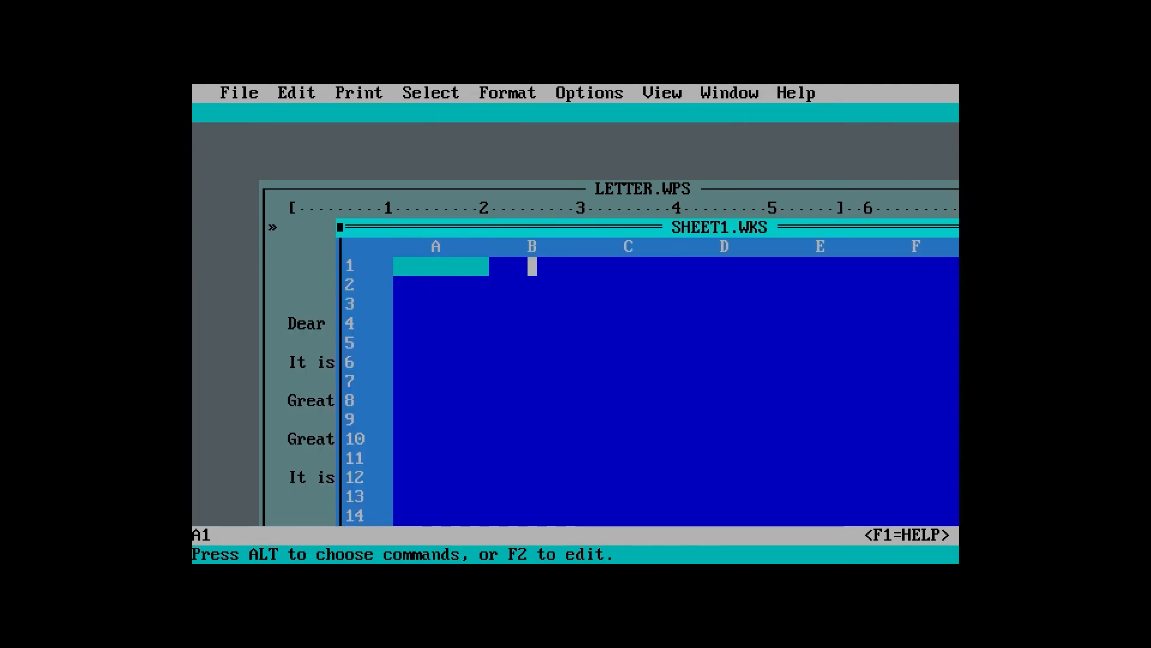
# Step: Enter the item names soap, hand gel and fish in cells A1 to A3
pyautogui.write('soap')
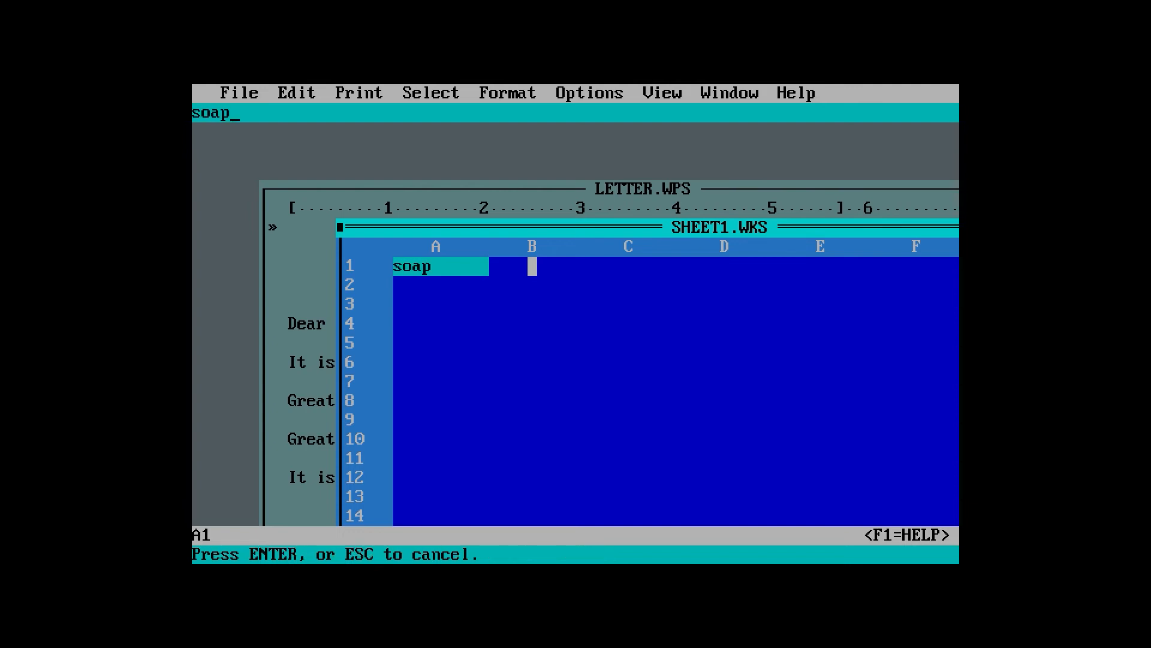
pyautogui.press('Return')
pyautogui.press('Down')
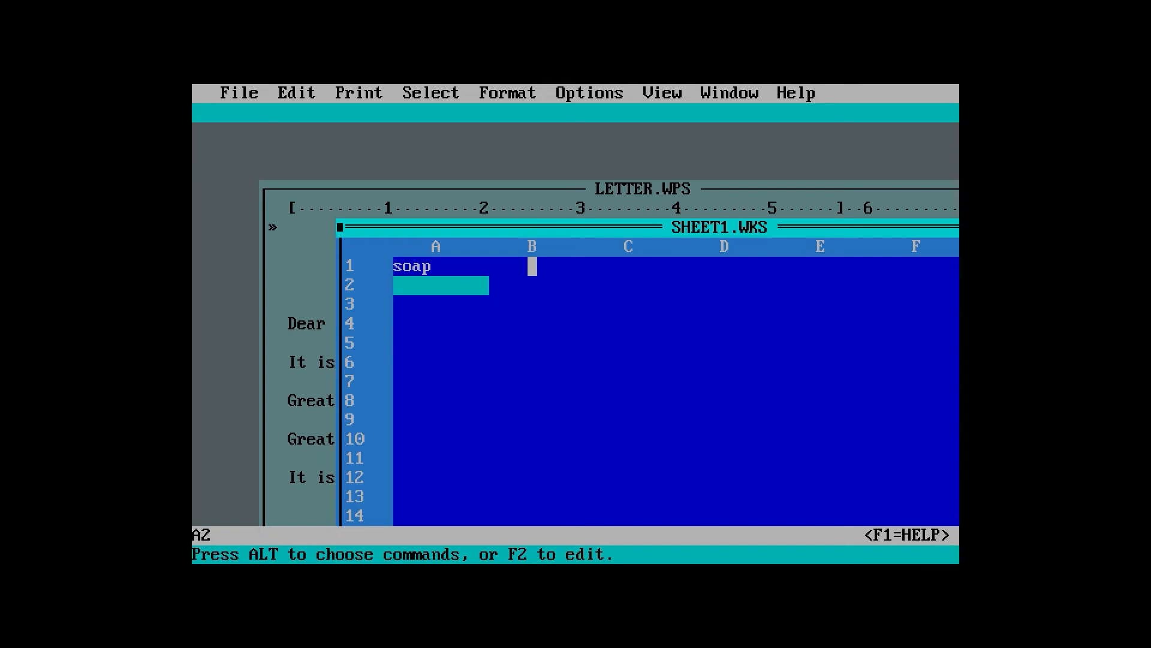
pyautogui.write('hand si')
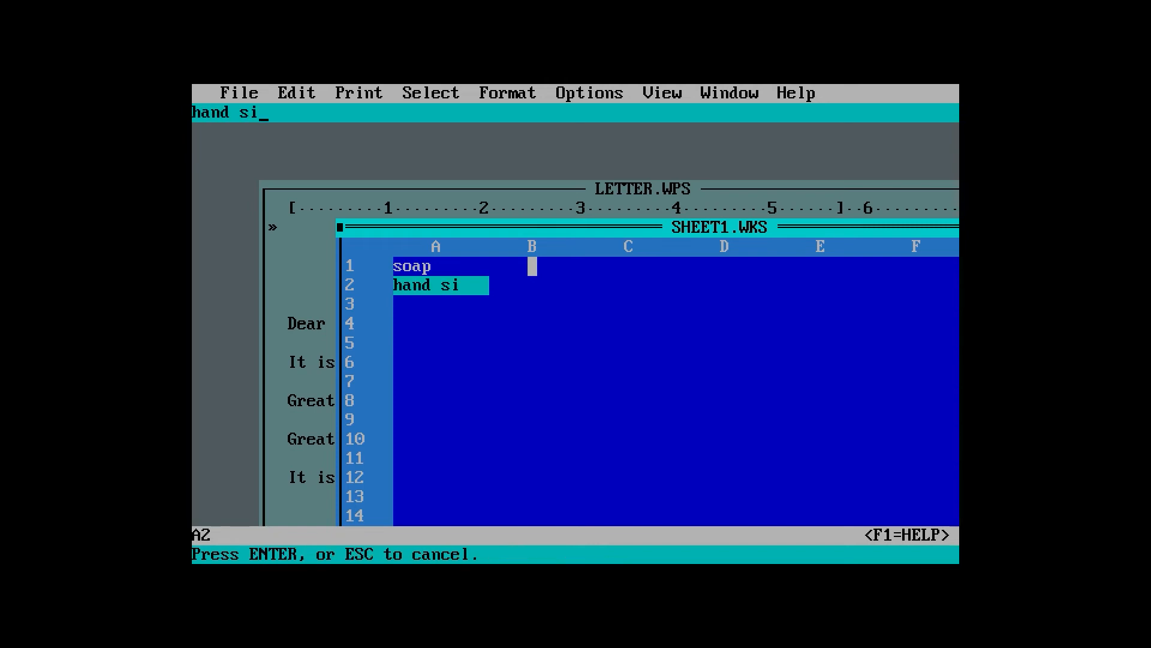
pyautogui.write(' sanitzier')
pyautogui.press('BackSpace')
pyautogui.press('BackSpace')
pyautogui.press('BackSpace')
pyautogui.press('BackSpace')
pyautogui.press('BackSpace')
pyautogui.press('Return')
pyautogui.press('Down')
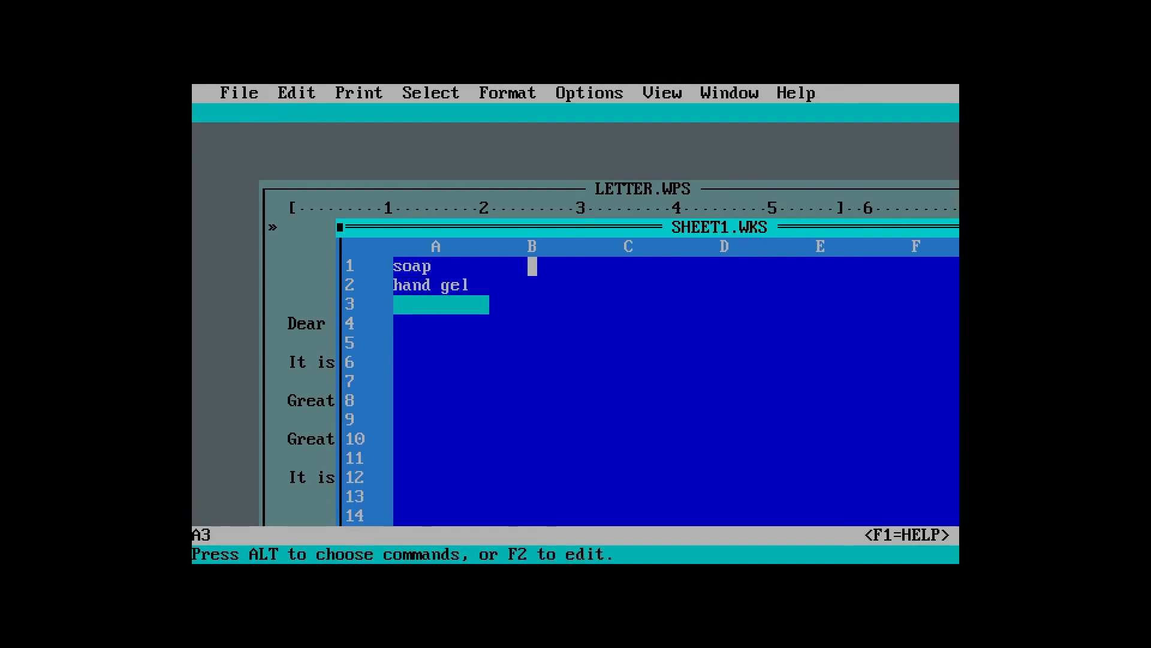
pyautogui.write('fis')
pyautogui.press('Return')
pyautogui.press('Down')
# Step: Enter the amounts 100 for soap, 50 for hand gel and 20 for fish in cells B1 to B3
pyautogui.press('Up')
pyautogui.press('Up')
pyautogui.press('Up')
pyautogui.press('Right')
pyautogui.press('Right')
pyautogui.press('Left')
pyautogui.press('Left')
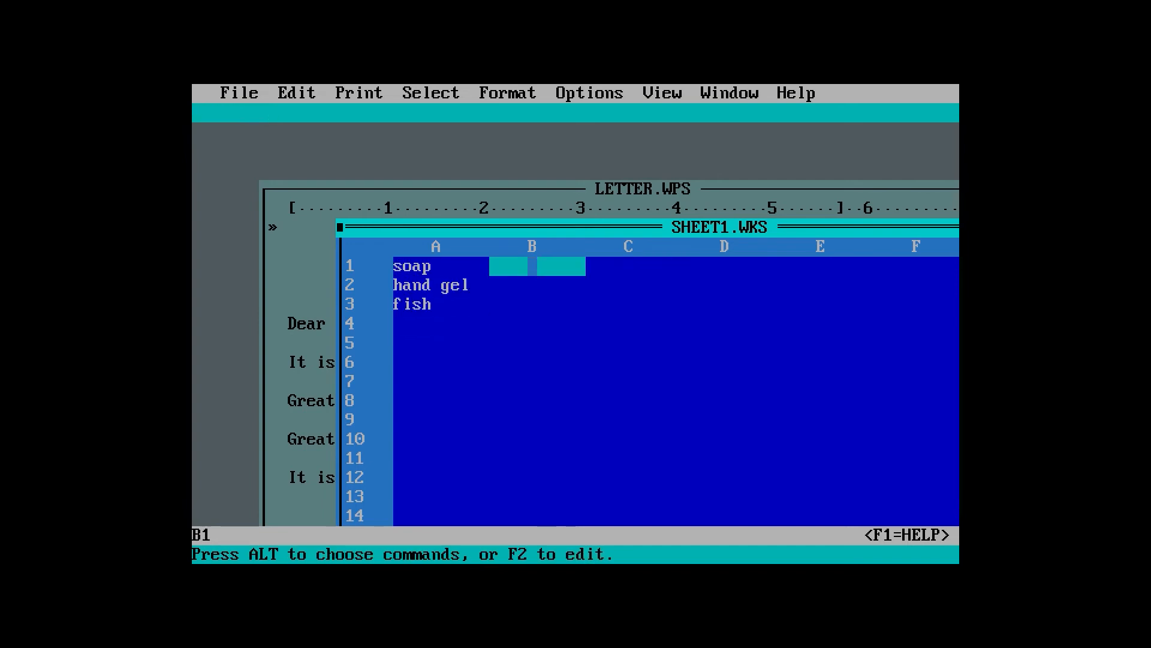
pyautogui.click(532, 266)
pyautogui.write('100')
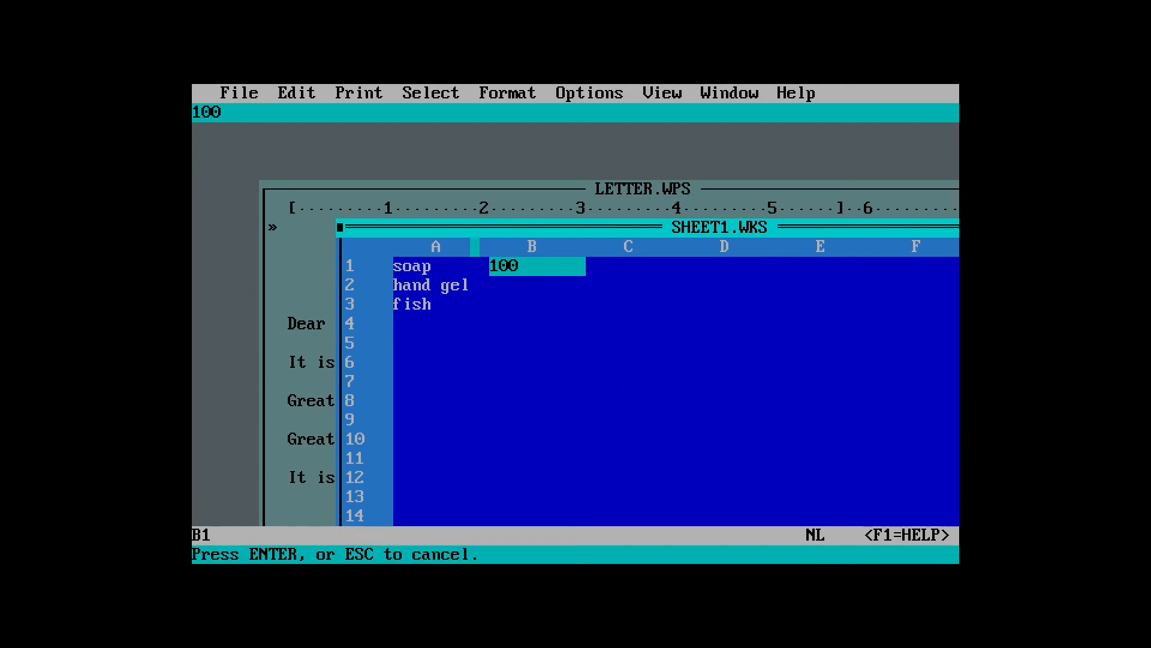
pyautogui.click(495, 285)
pyautogui.write('50')
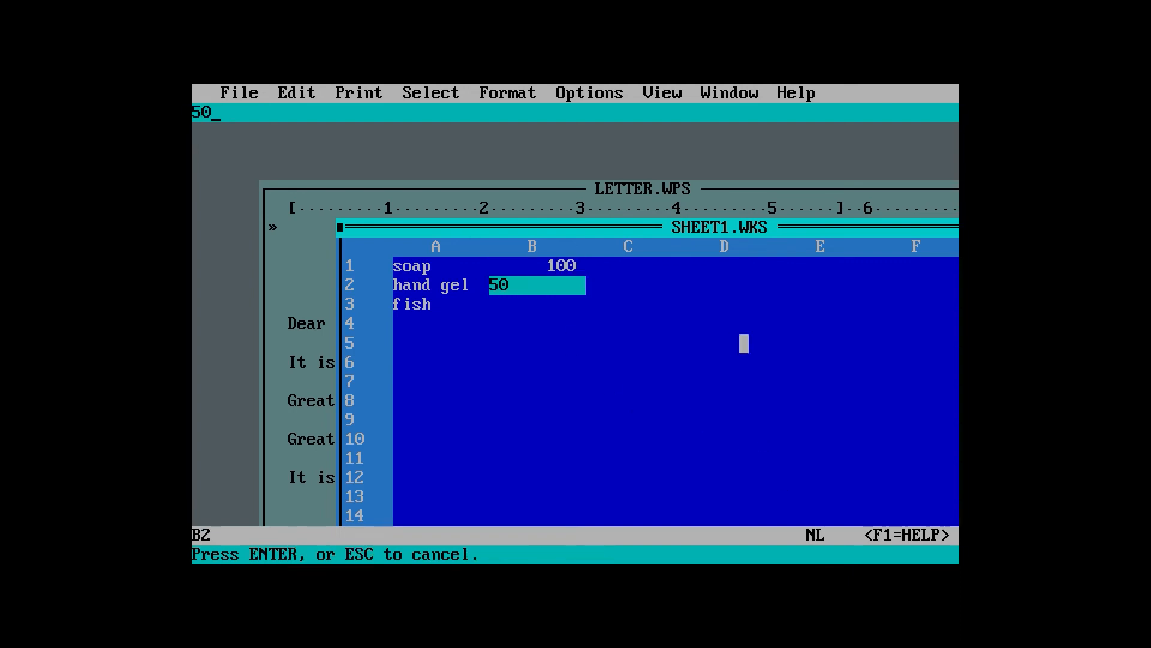
pyautogui.press('Down')
pyautogui.write('20')
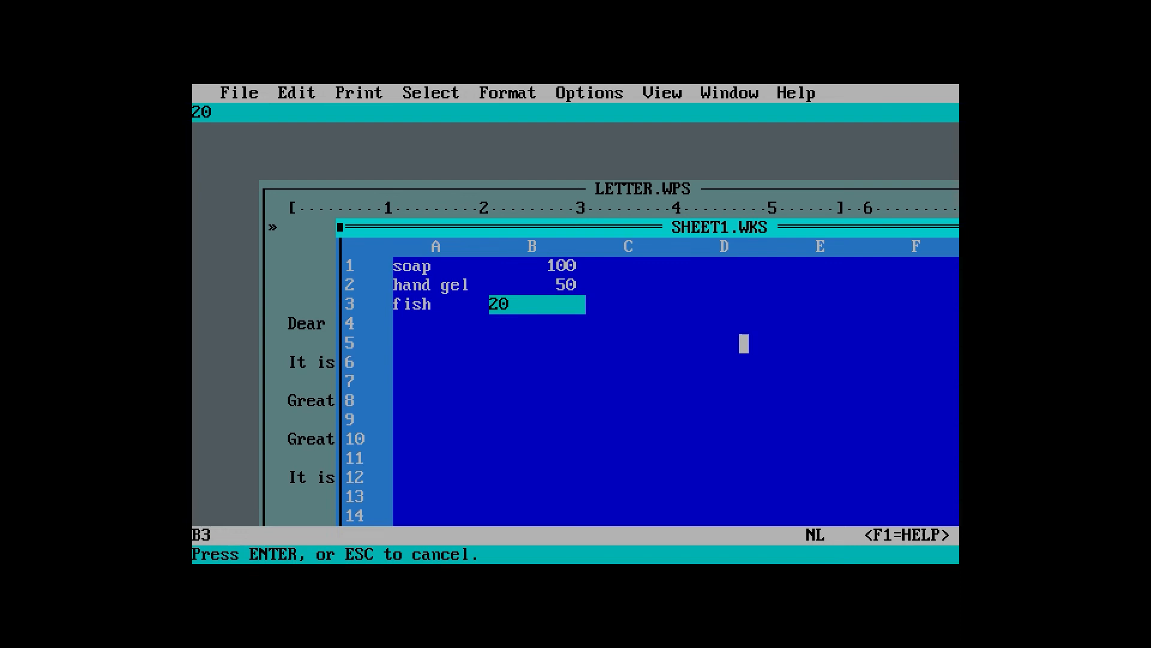
# Step: Label cell A4 as Total and enter the formula =SUM(B1:B3) in B4
pyautogui.press('Down')
pyautogui.press('Left')
pyautogui.write('Total')
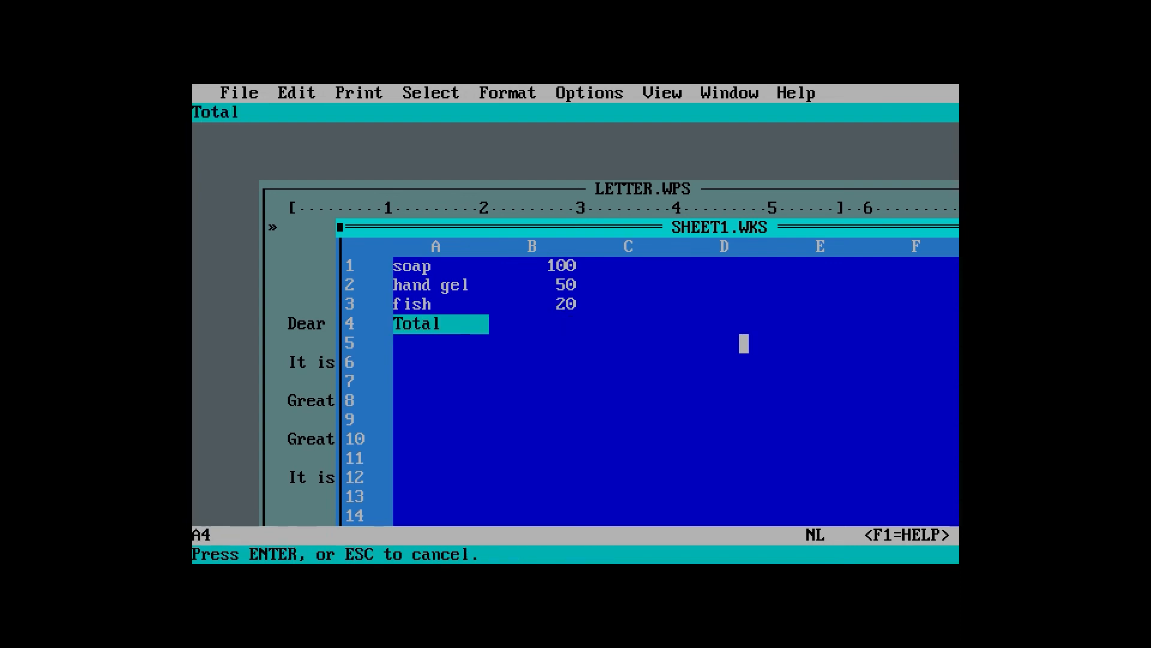
pyautogui.press('Right')
pyautogui.write('=SIU')
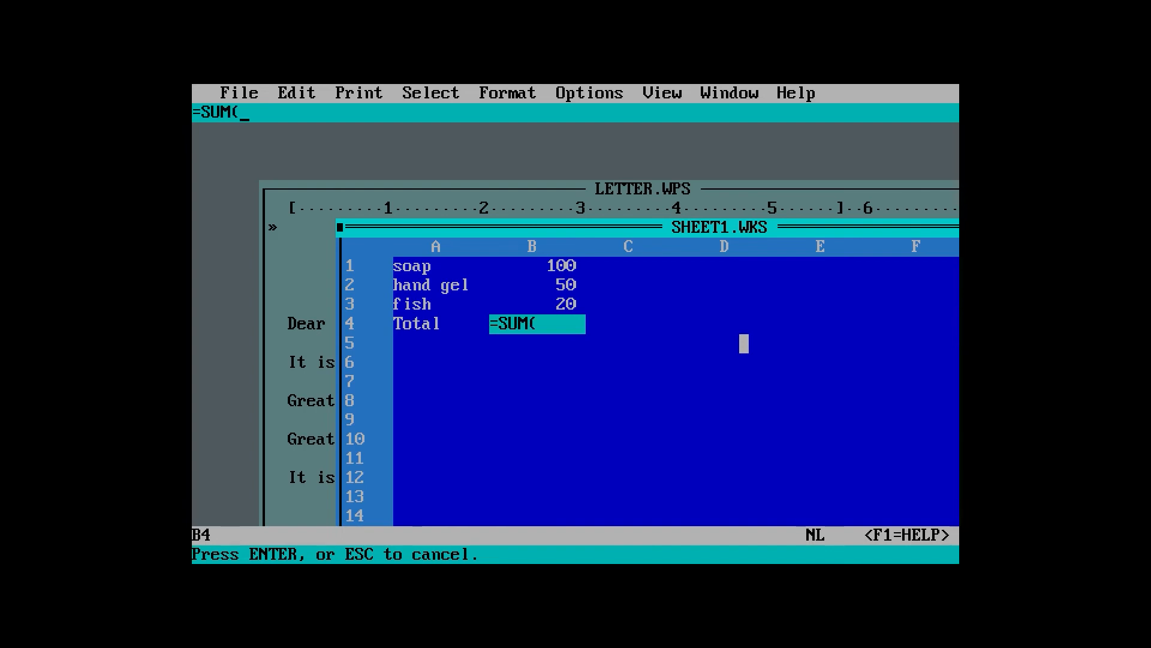
pyautogui.write('(')
pyautogui.moveTo(542, 265); pyautogui.dragTo(542, 304)
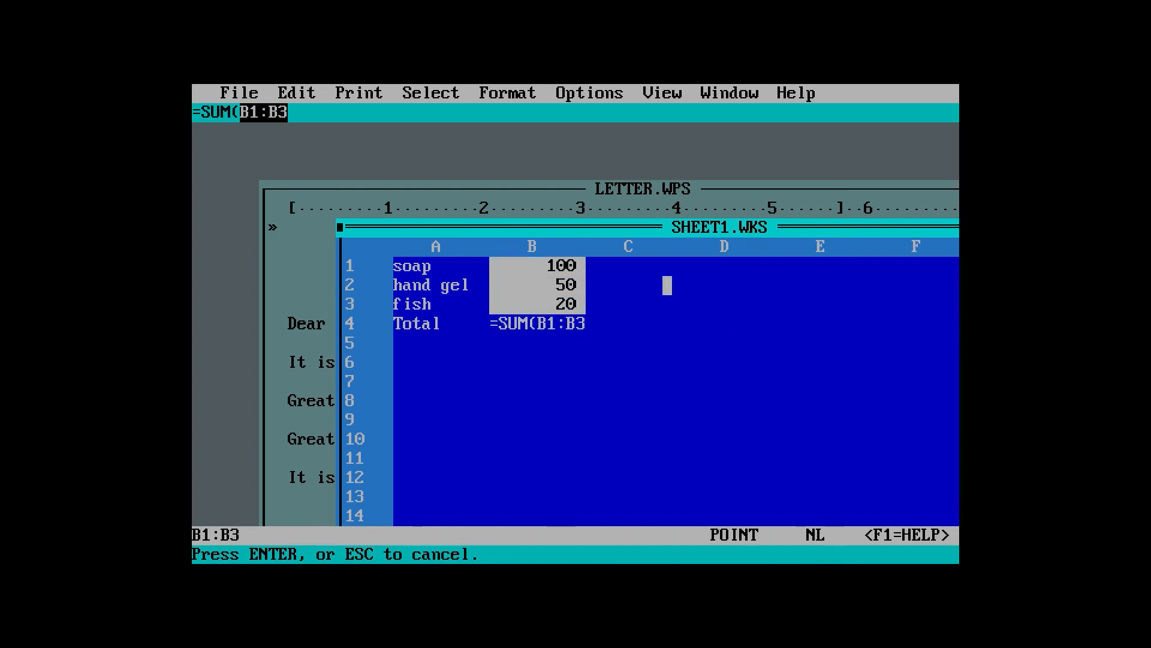
pyautogui.write(')')
pyautogui.press('Return')
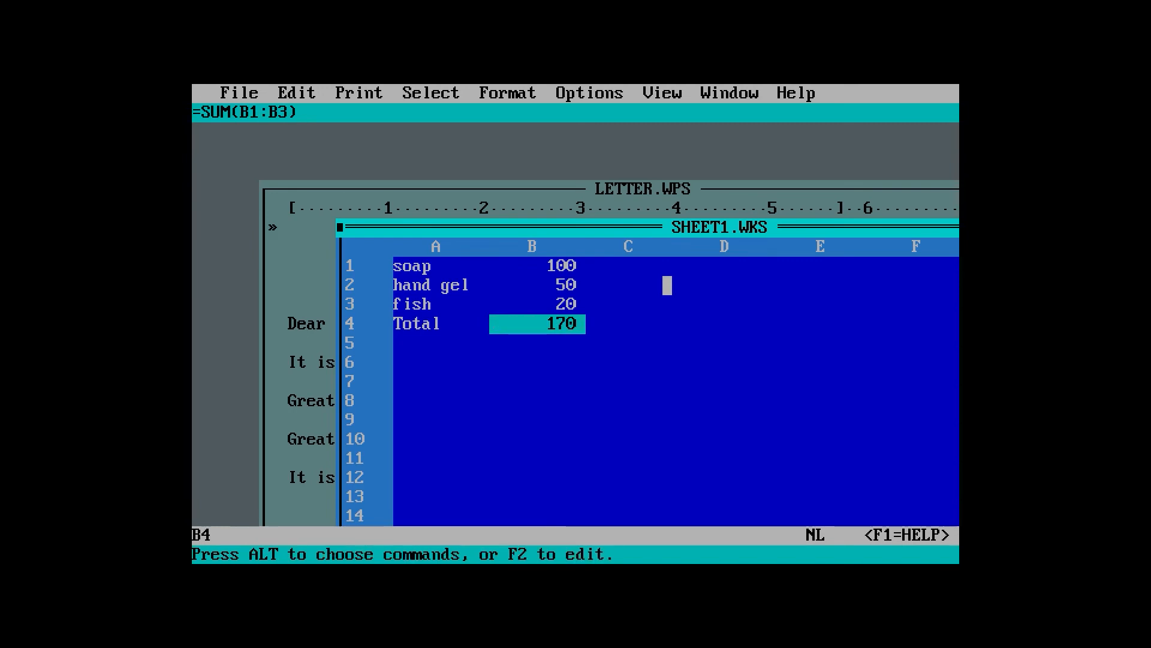
# Step: Change the fish amount in B3 to 30 and return to the total in B4
pyautogui.press('Up')
pyautogui.write('30')
pyautogui.press('Return')
pyautogui.press('Down')
pyautogui.click(724, 93)
pyautogui.click(638, 93)
pyautogui.click(600, 93)
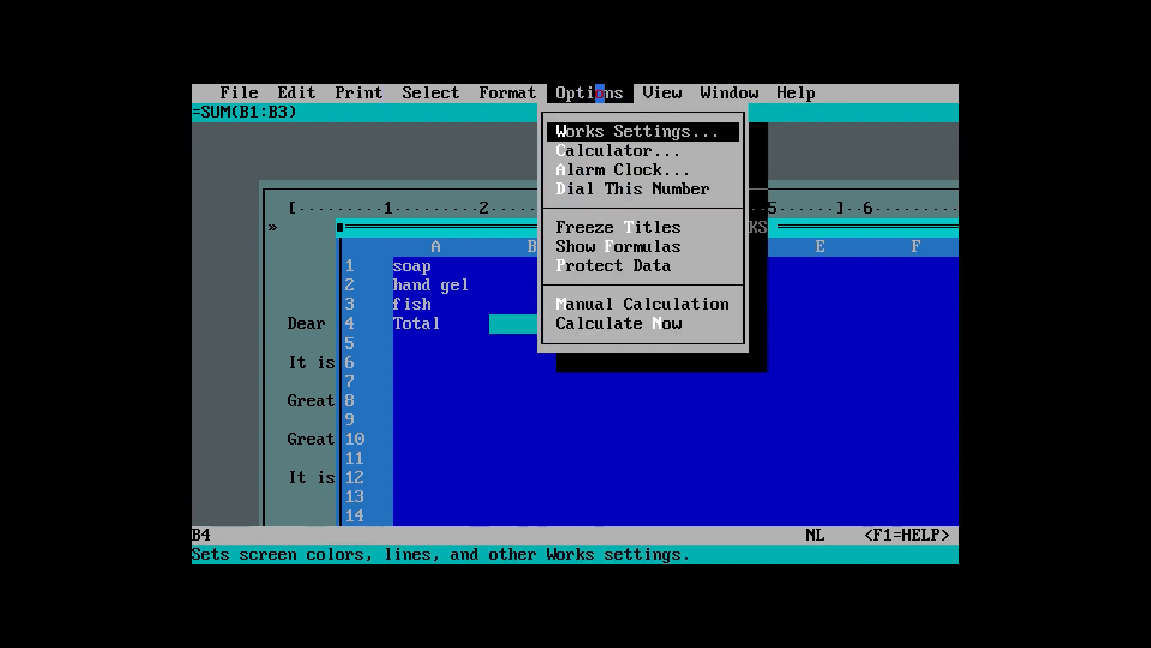
pyautogui.click(523, 93)
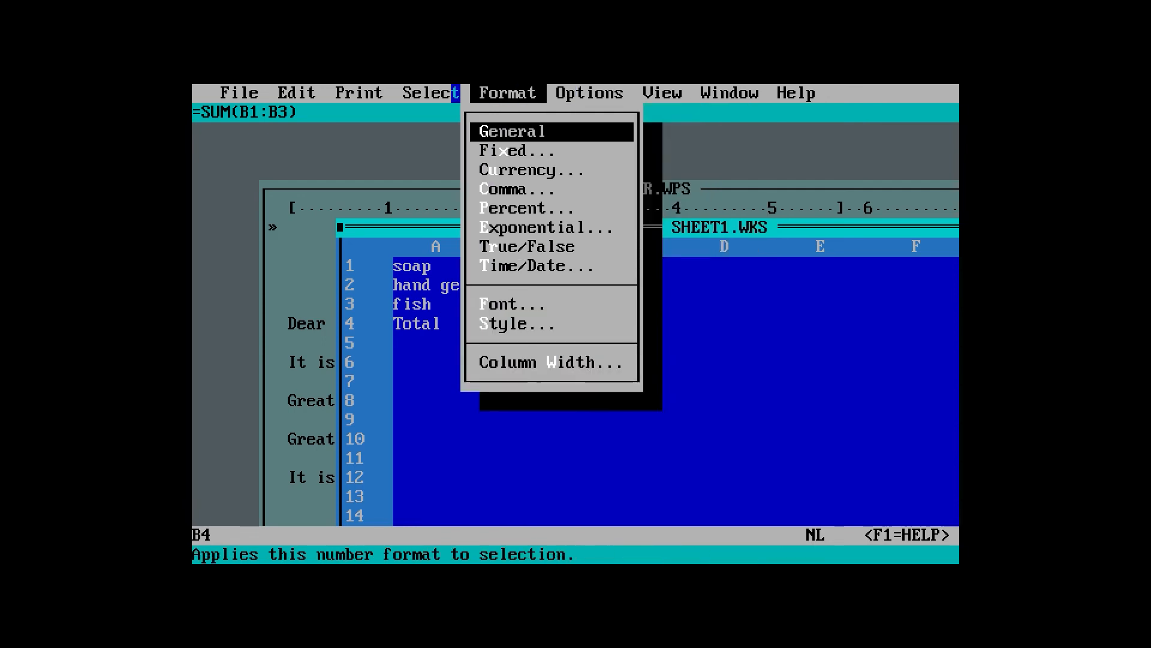
pyautogui.click(456, 93)
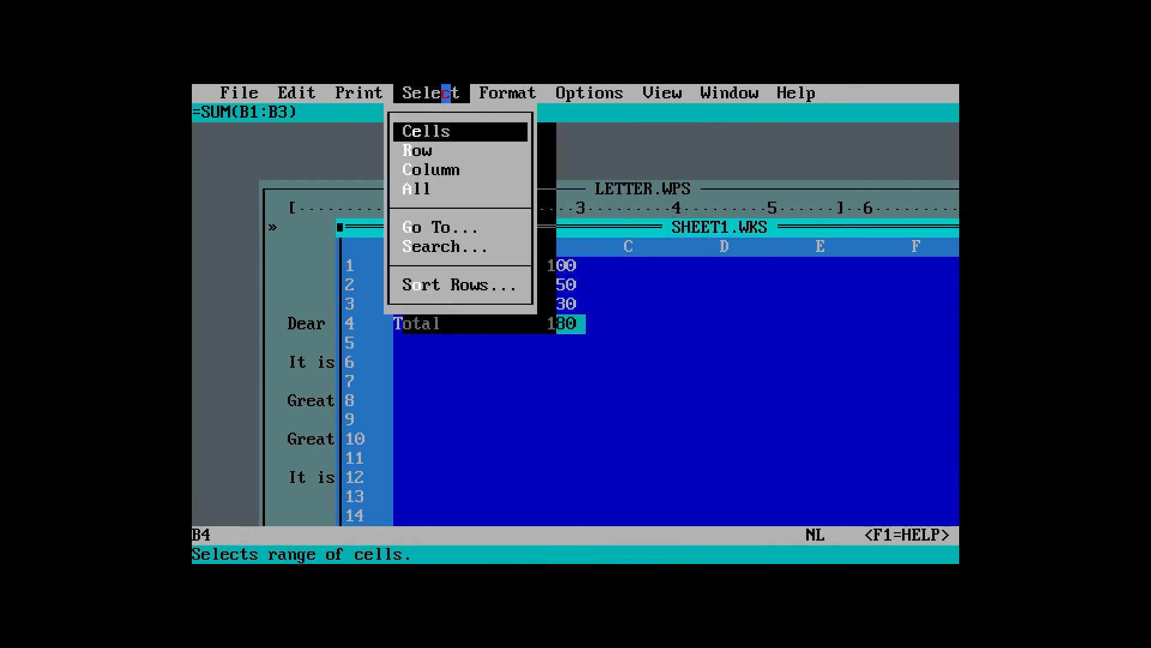
pyautogui.click(349, 93)
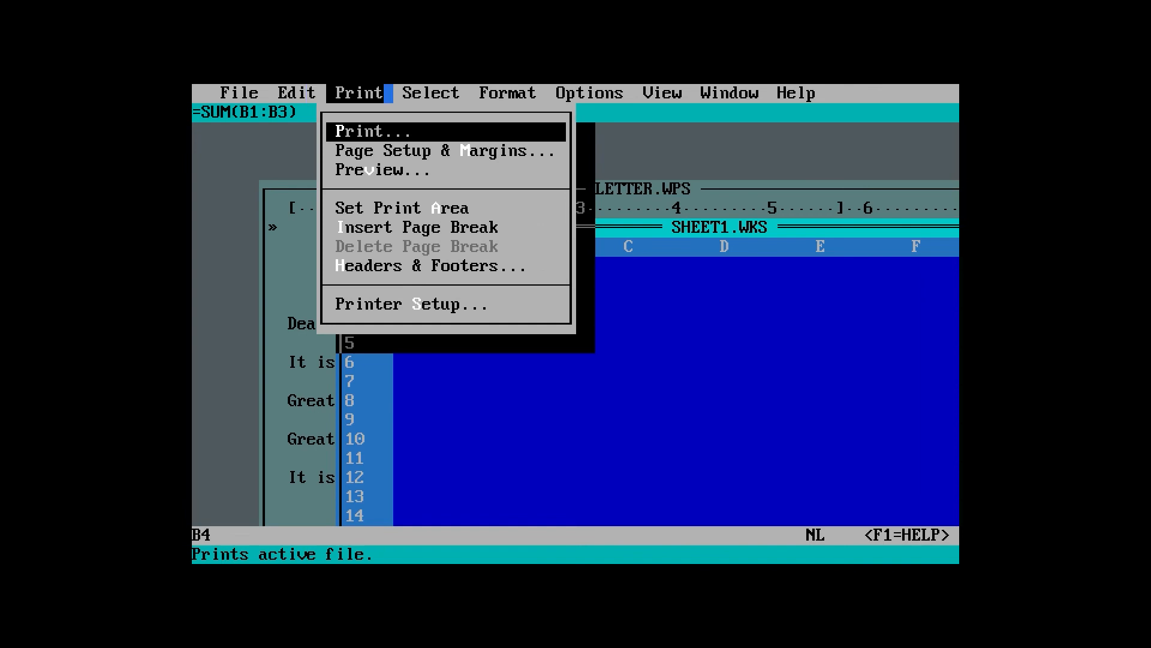
# Step: Browse the Help Index topics under Basic Skills, Commands and Procedures, and close the index
pyautogui.click(812, 93)
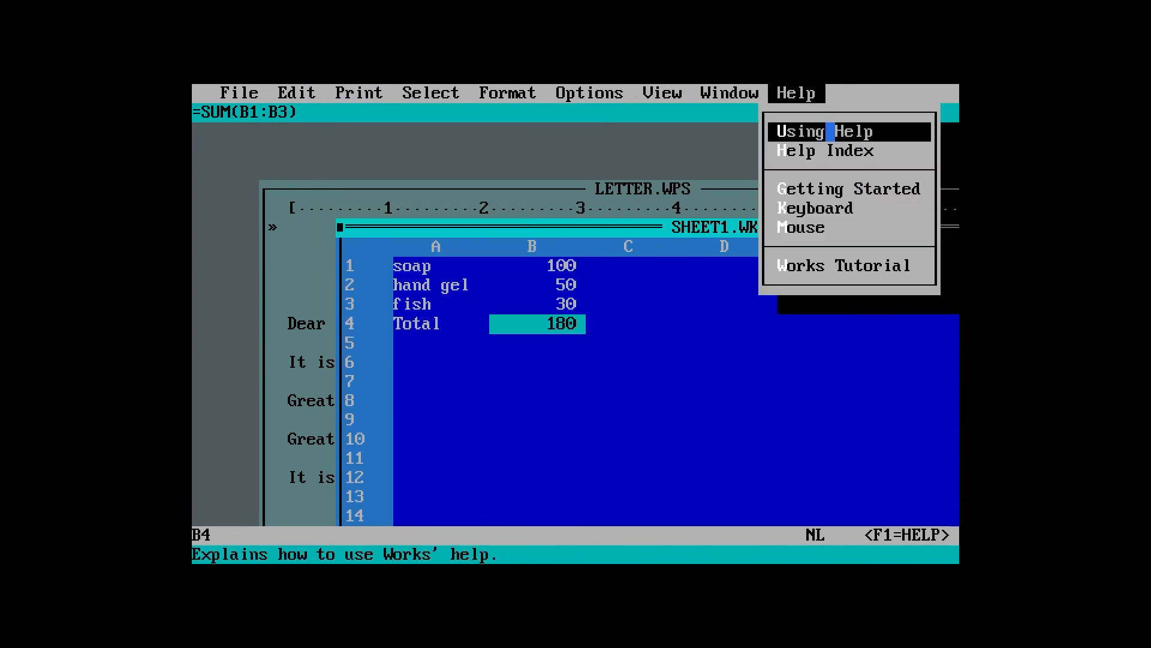
pyautogui.click(831, 150)
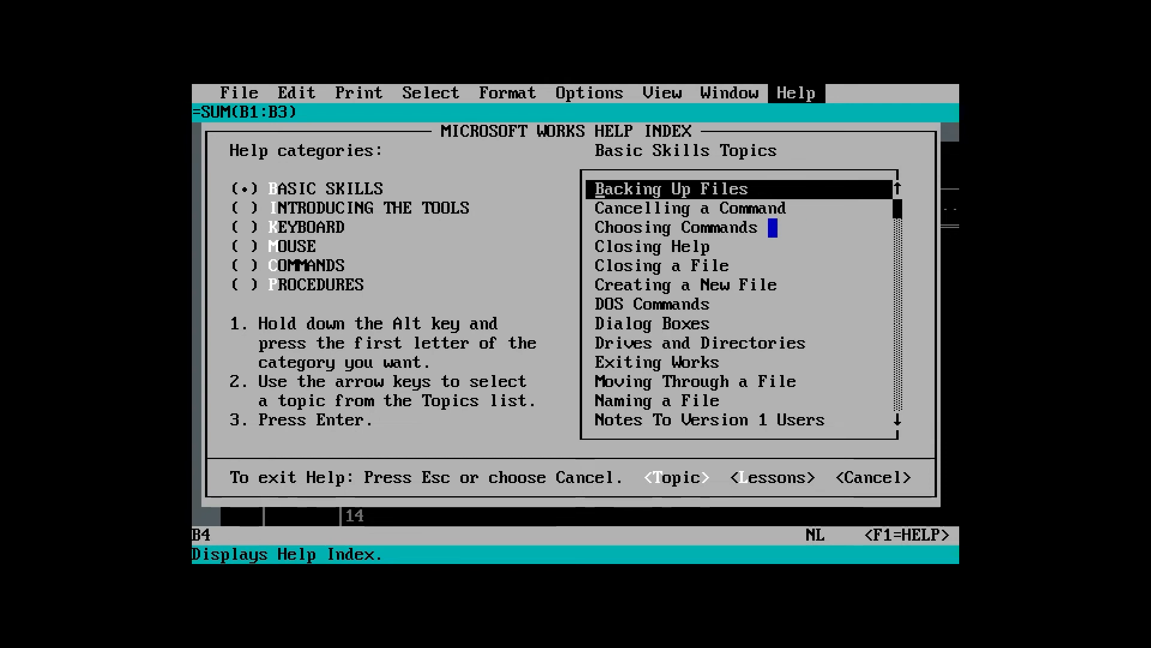
pyautogui.moveTo(898, 208); pyautogui.dragTo(902, 246)
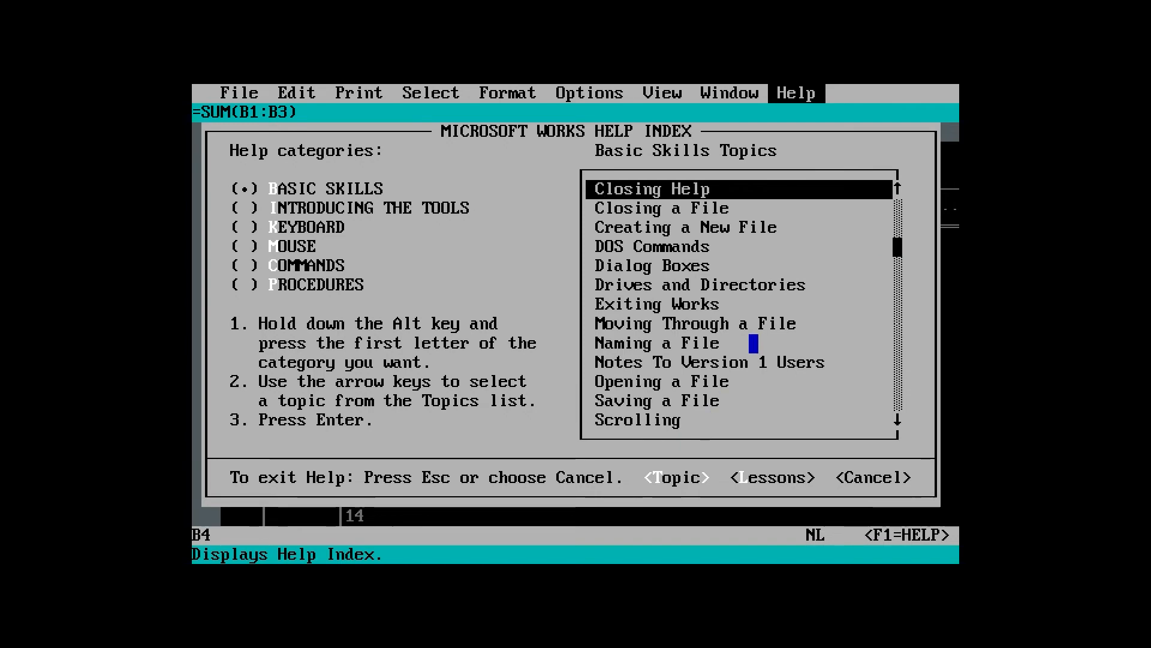
pyautogui.click(245, 265)
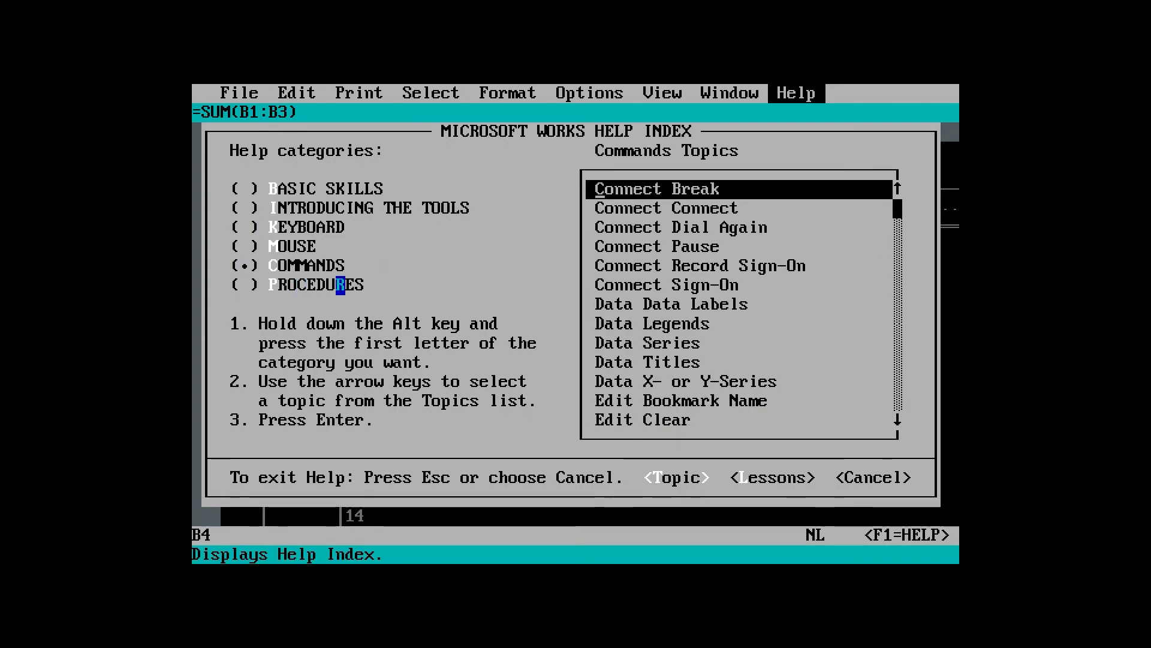
pyautogui.moveTo(897, 210); pyautogui.dragTo(898, 246)
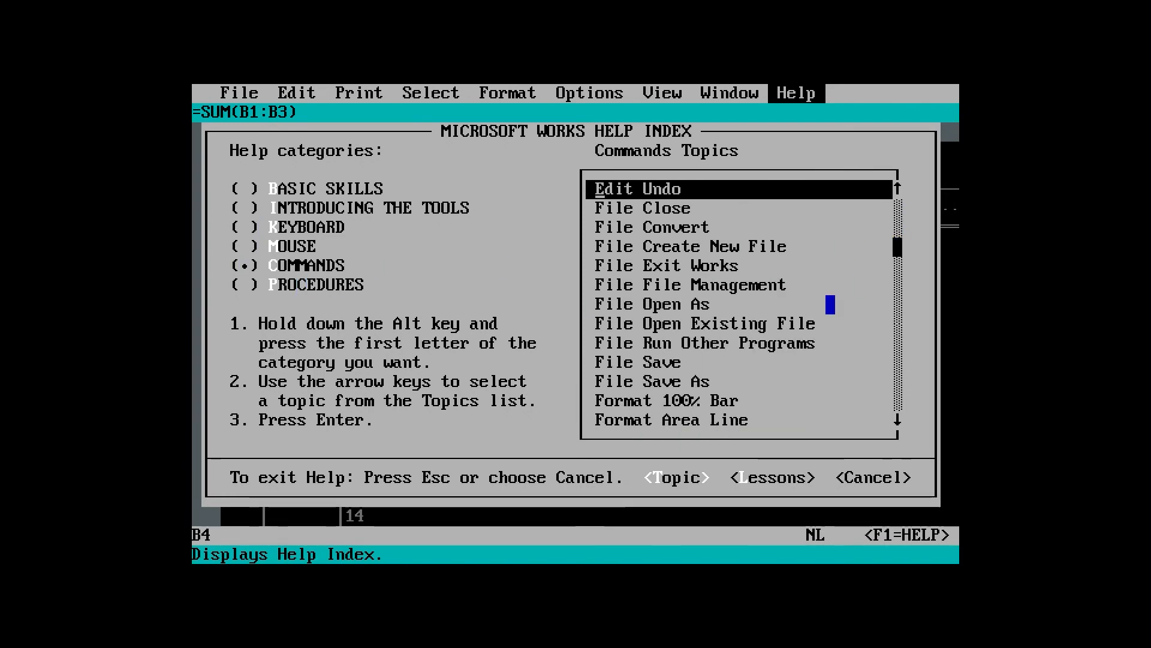
pyautogui.click(898, 419)
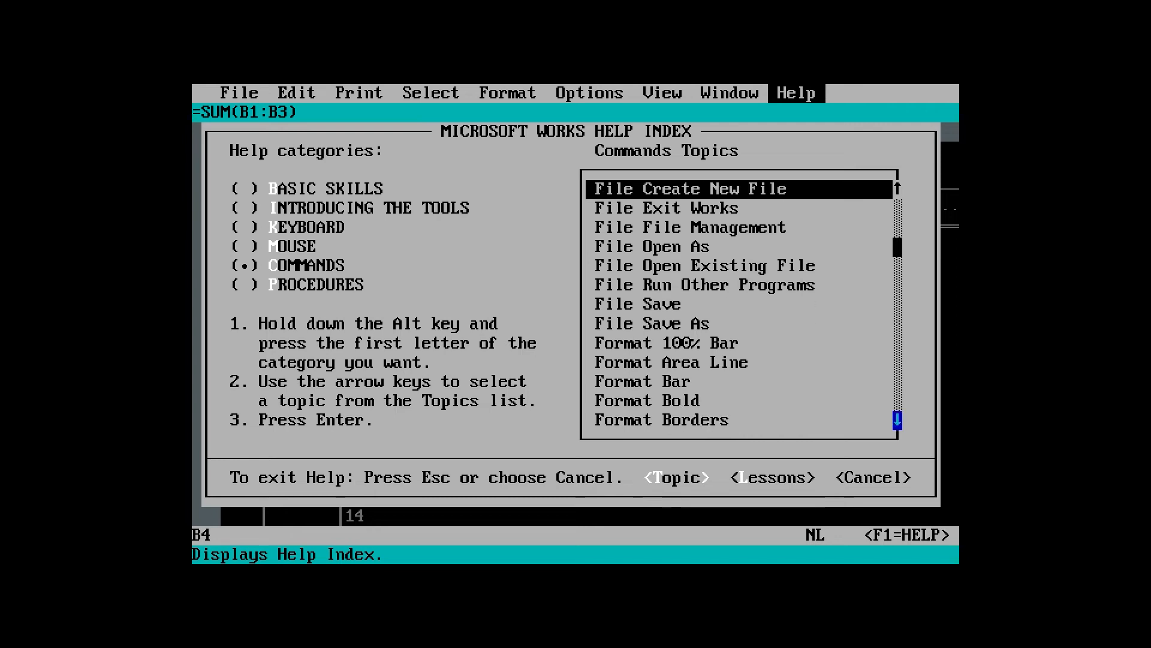
pyautogui.click(898, 401)
pyautogui.click(898, 402)
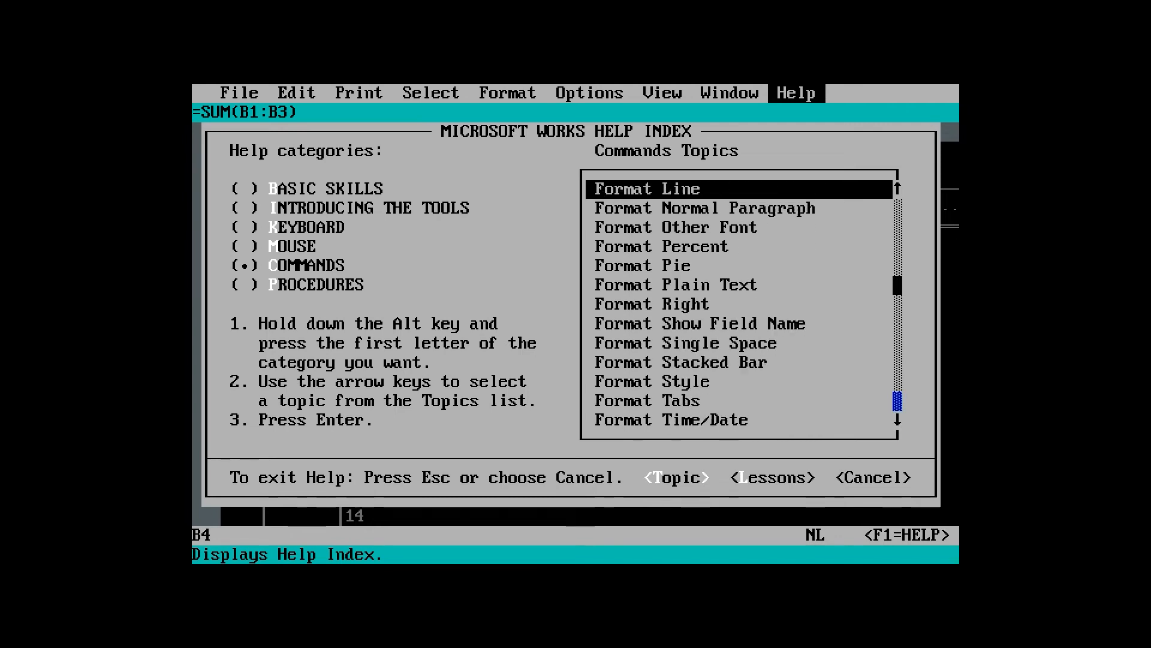
pyautogui.click(898, 401)
pyautogui.click(898, 401)
pyautogui.click(897, 246)
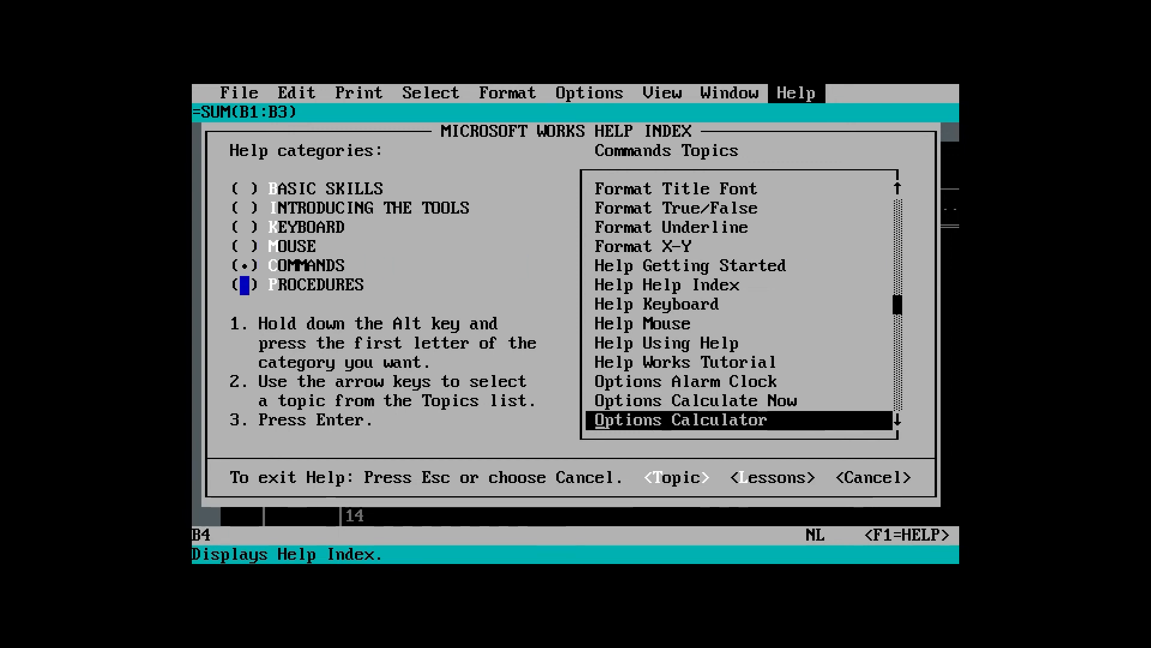
pyautogui.click(264, 285)
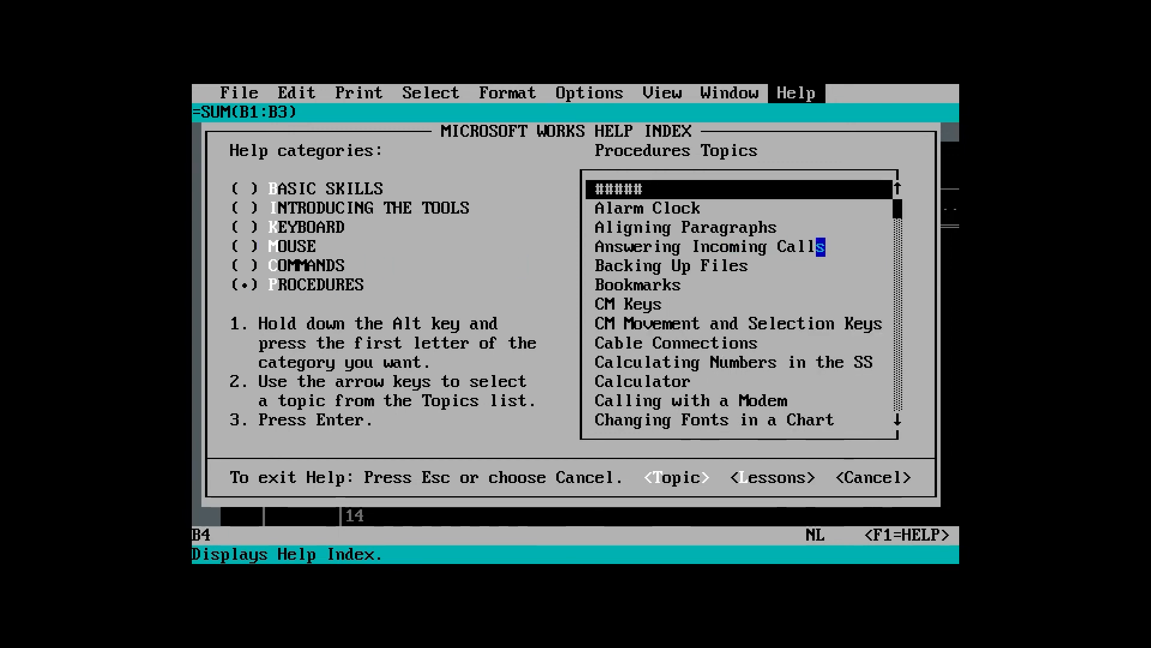
pyautogui.moveTo(898, 209); pyautogui.dragTo(898, 285)
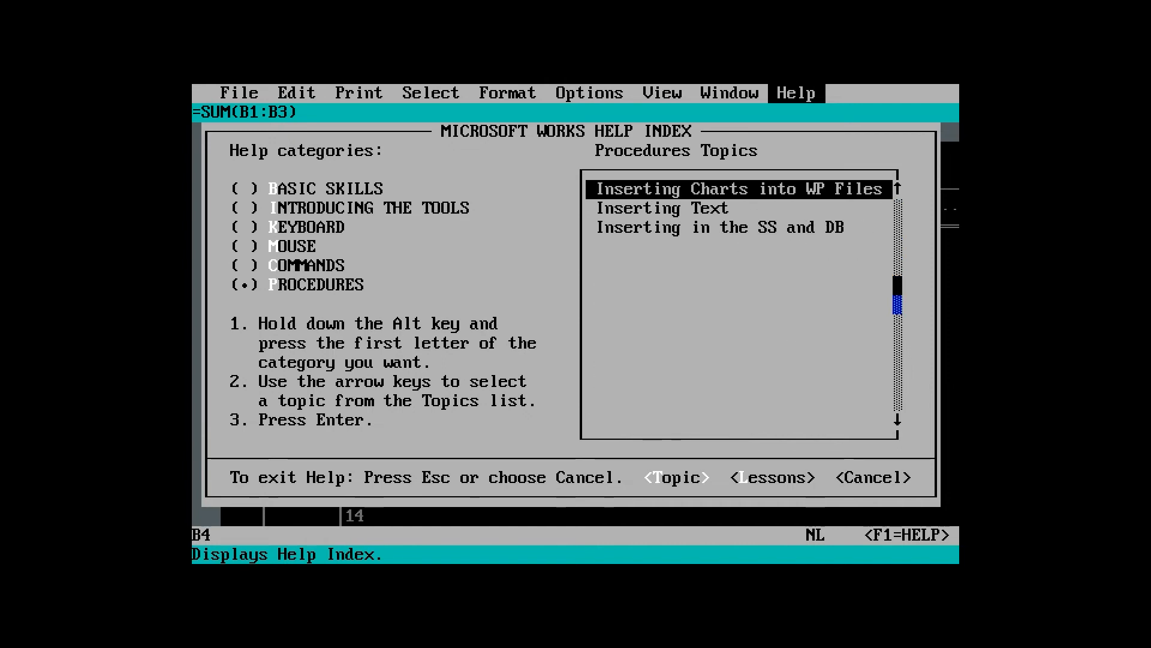
pyautogui.click(863, 477)
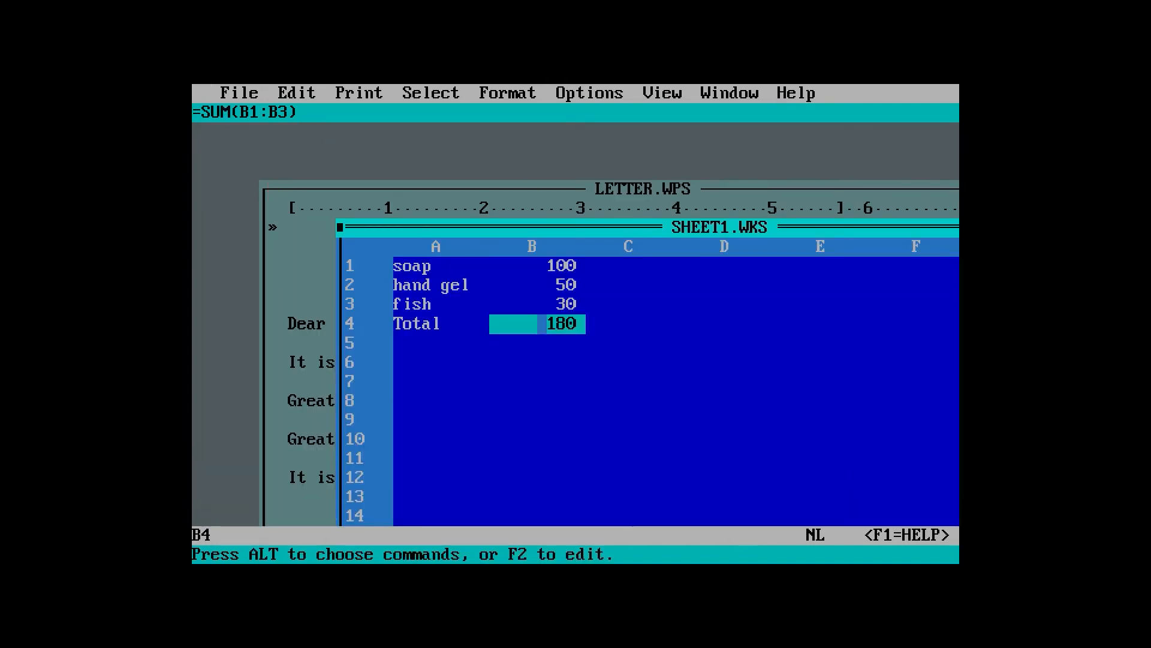
# Step: Try to replace the sum formula in B4 with =AVERAGE(B1:B3)
pyautogui.press('BackSpace')
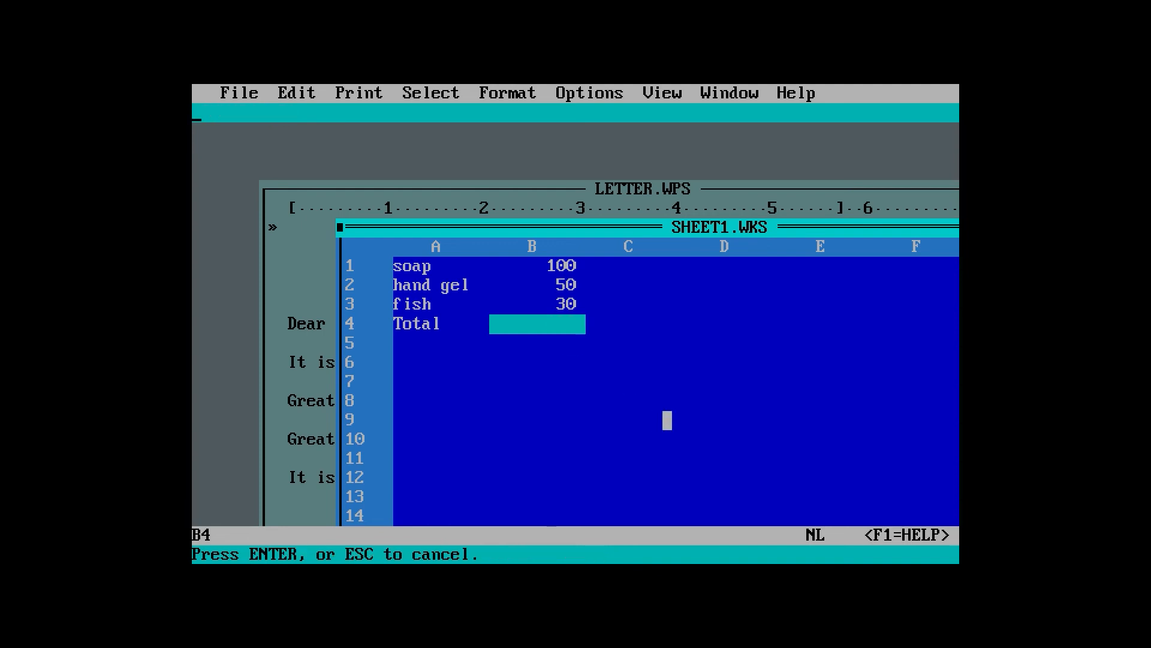
pyautogui.write('=AVERAGE(')
pyautogui.moveTo(571, 265); pyautogui.dragTo(570, 304)
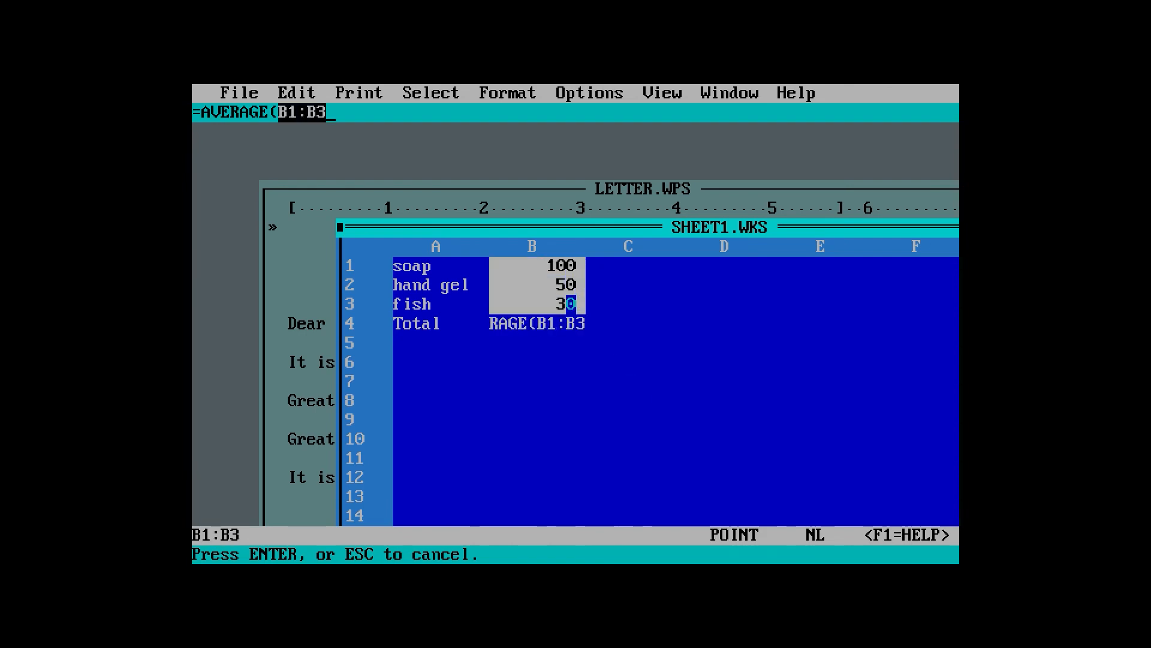
pyautogui.write(')')
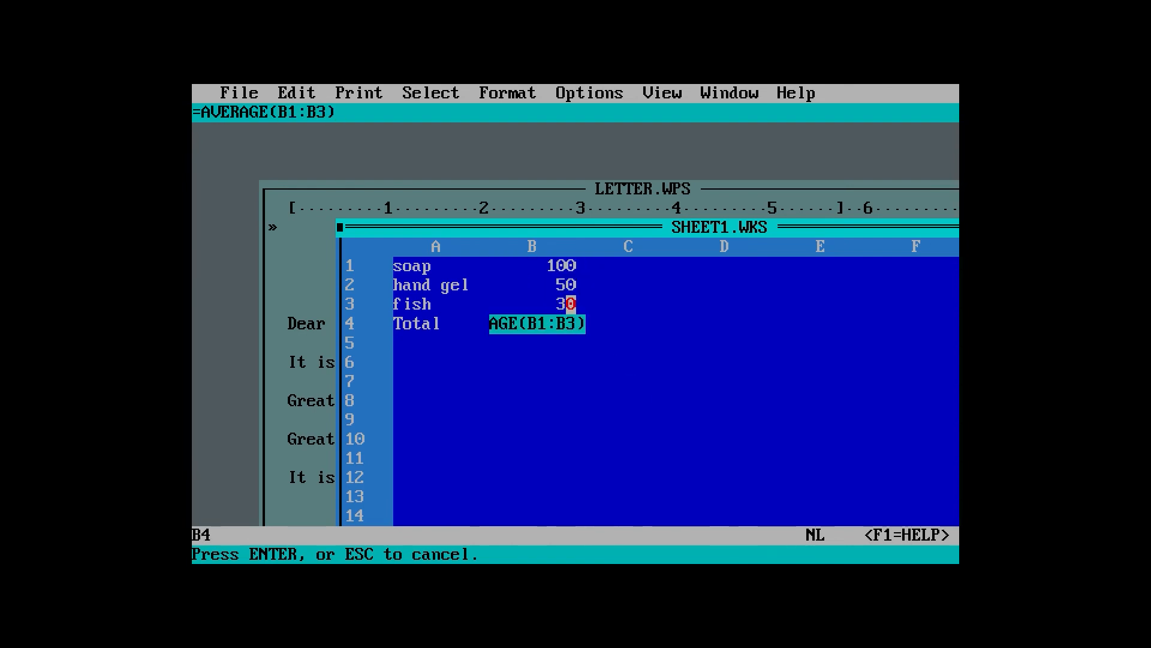
pyautogui.press('Return')
pyautogui.click(624, 361)
# Step: View the context help on editing cell contents and return to the formula in B4
pyautogui.press('F1')
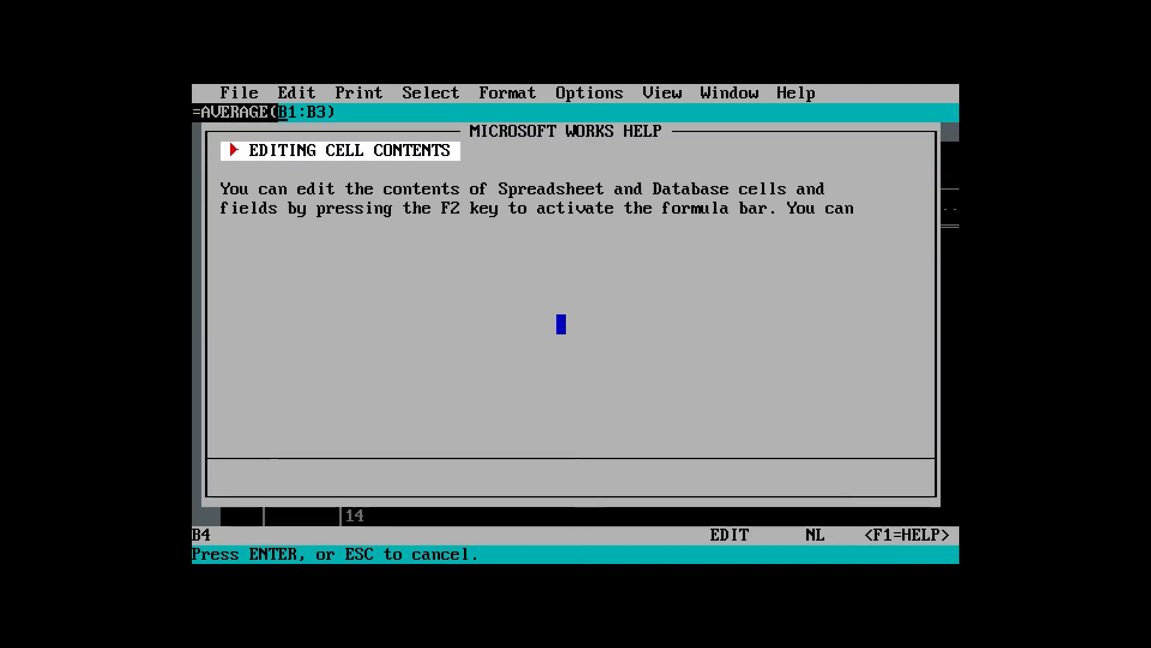
pyautogui.click(897, 477)
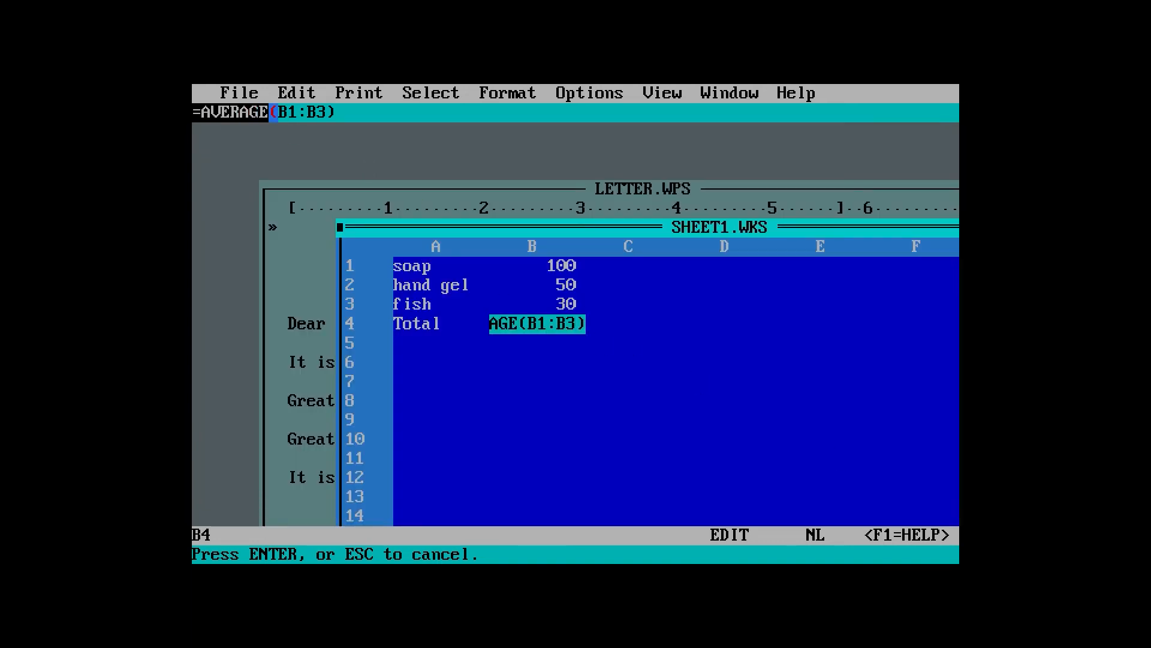
# Step: Try to change the formula in B4 to =mean(B1:B3)
pyautogui.press('BackSpace')
pyautogui.press('BackSpace')
pyautogui.press('BackSpace')
pyautogui.press('BackSpace')
pyautogui.press('BackSpace')
pyautogui.press('BackSpace')
pyautogui.press('BackSpace')
pyautogui.write('mean')
pyautogui.press('Return')
pyautogui.press('Return')
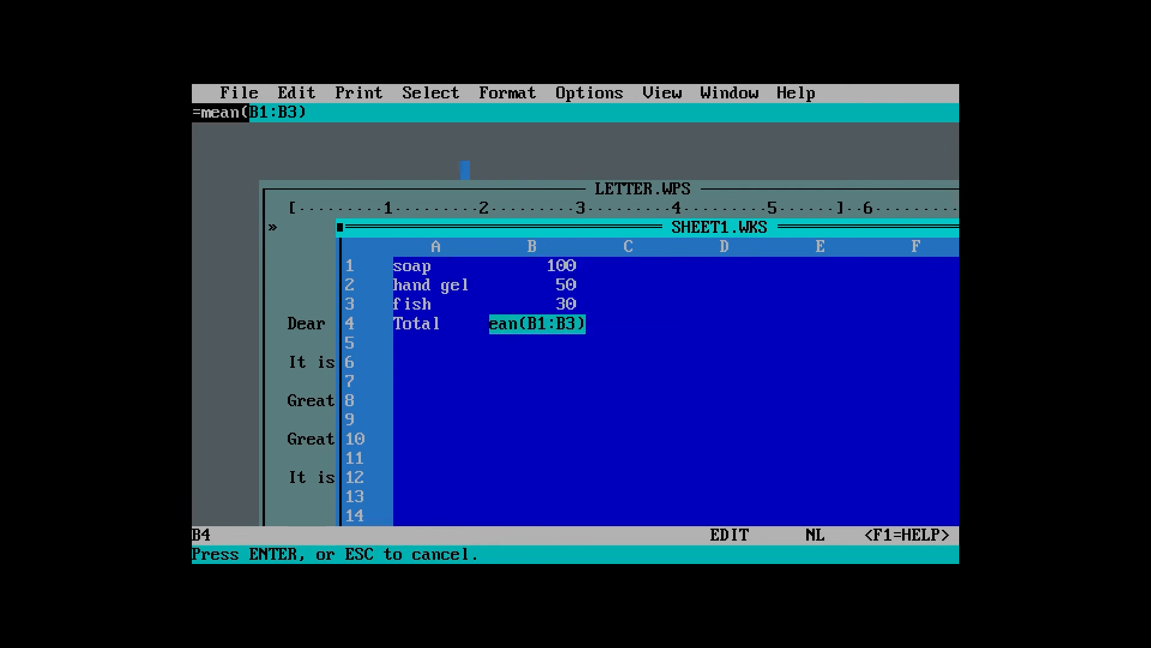
# Step: Change the formula in B4 to =MAX(B1:B3) and reselect the cell
pyautogui.press('Left')
pyautogui.write('ax')
pyautogui.press('Return')
pyautogui.press('Down')
pyautogui.press('Up')
# Step: Change the formula in B4 to =MIN(B1:B3), reselect the cell and leave formula editing
pyautogui.click(235, 112)
pyautogui.press('BackSpace')
pyautogui.press('BackSpace')
pyautogui.write('in')
pyautogui.press('Return')
pyautogui.press('Down')
pyautogui.press('Up')
pyautogui.click(225, 112)
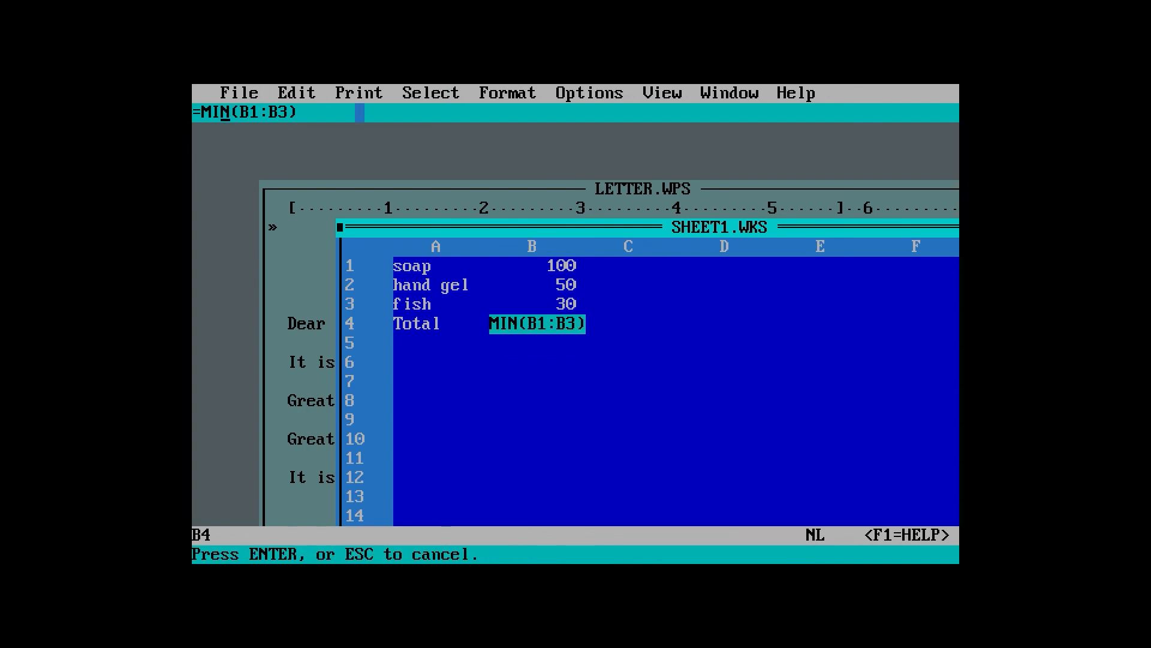
pyautogui.press('Tab')
pyautogui.click(359, 112)
pyautogui.press('Escape')
pyautogui.press('Left')
pyautogui.press('Up')
pyautogui.press('Right')
pyautogui.press('Down')
pyautogui.press('Down')
pyautogui.press('Down')
pyautogui.press('Down')
pyautogui.press('Down')
pyautogui.press('Left')
# Step: Select cells A1:B4 and apply the General number format to them
pyautogui.press('Up')
pyautogui.press('Up')
pyautogui.press('Up')
pyautogui.press('Up')
pyautogui.press('Up')
pyautogui.press('Up')
pyautogui.press('Up')
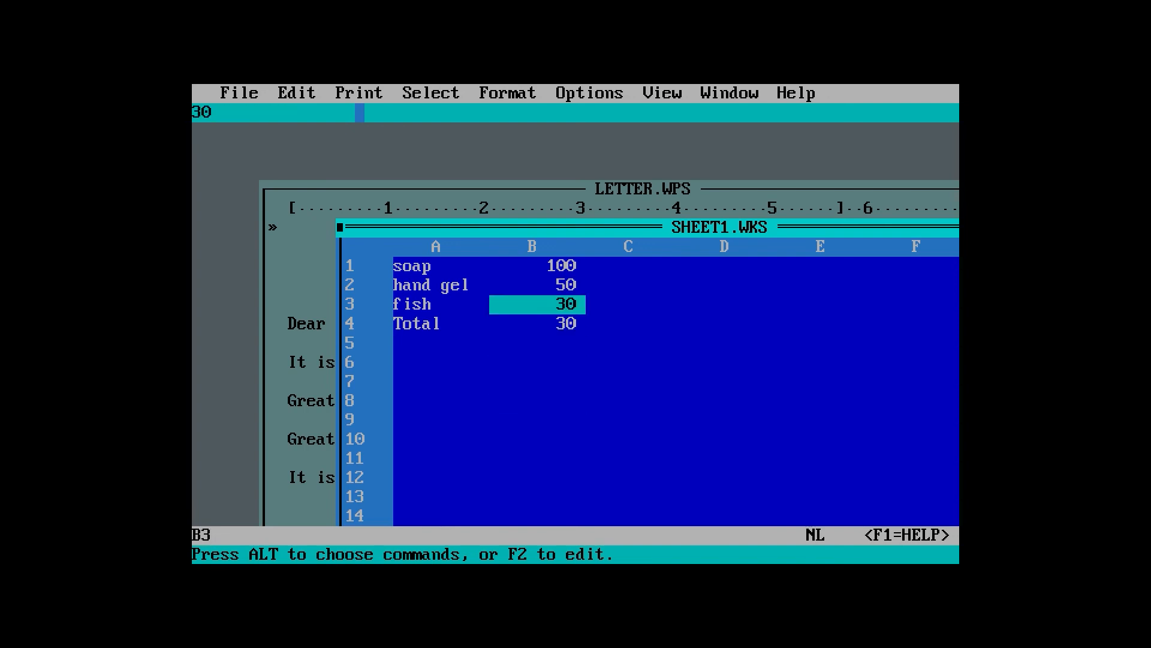
pyautogui.hotkey('shift', 'Down')
pyautogui.hotkey('shift', 'Down')
pyautogui.hotkey('shift', 'Down')
pyautogui.hotkey('shift', 'Left')
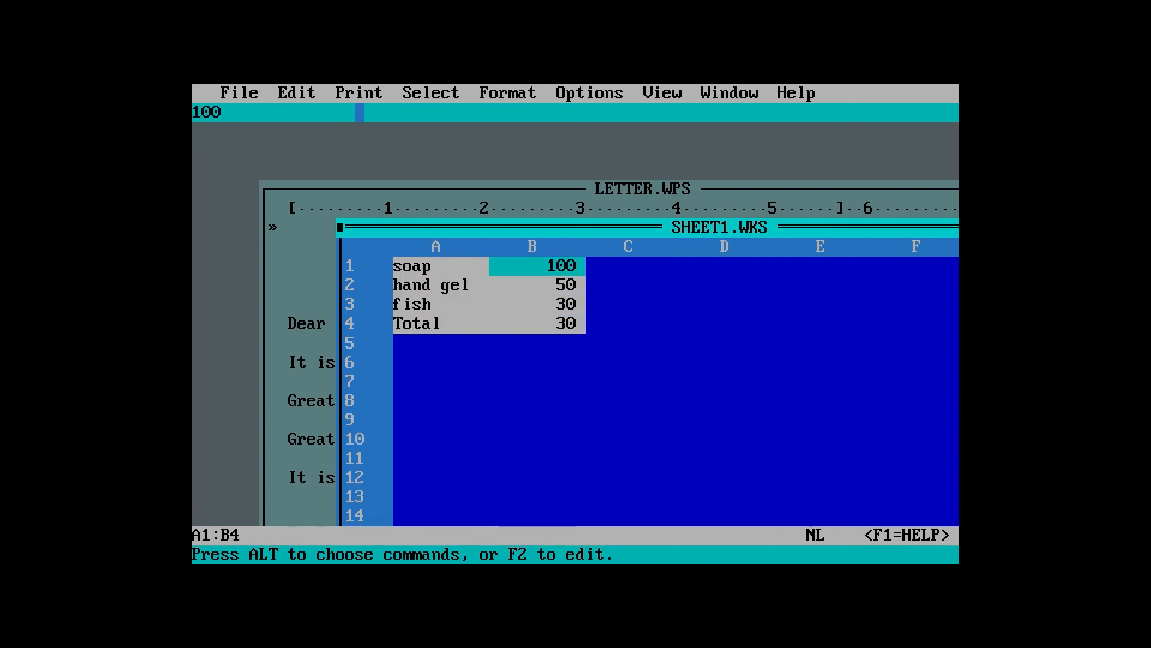
pyautogui.click(523, 93)
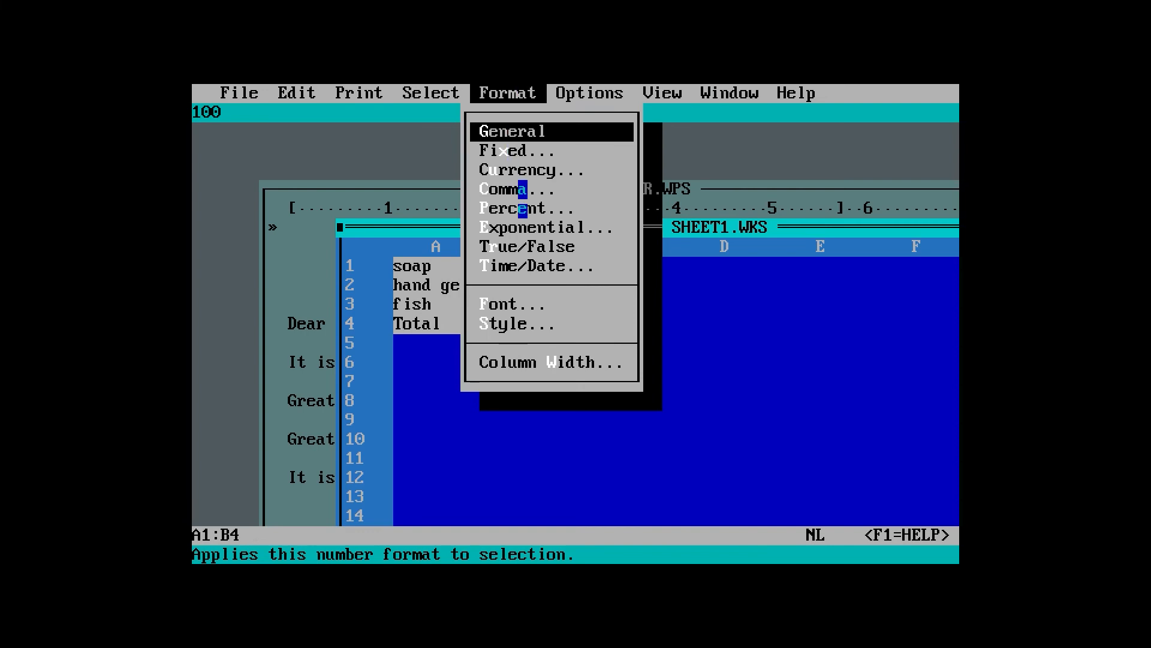
pyautogui.click(522, 131)
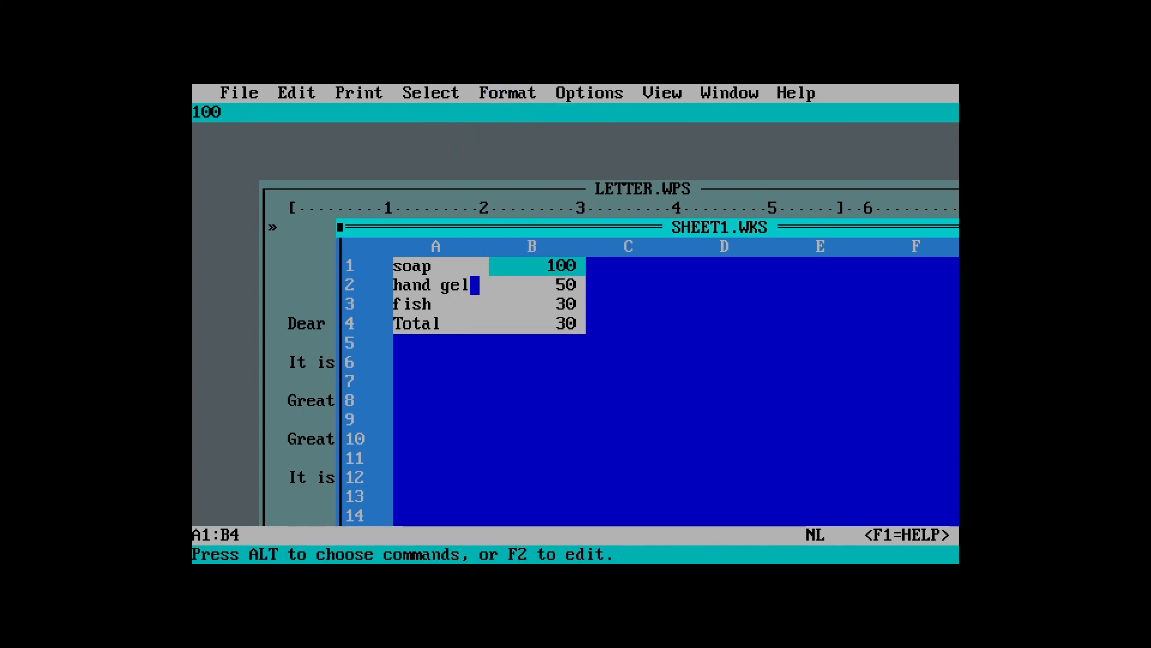
pyautogui.click(513, 112)
pyautogui.click(512, 93)
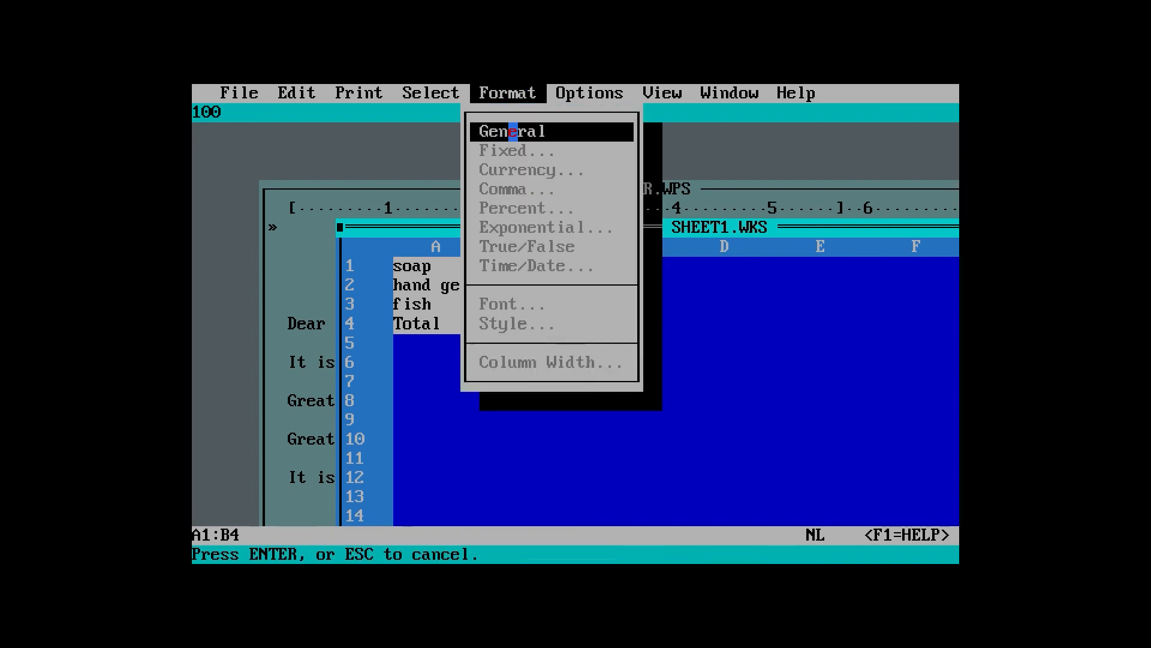
pyautogui.click(513, 131)
pyautogui.click(592, 93)
pyautogui.click(636, 93)
pyautogui.click(609, 93)
pyautogui.click(570, 439)
pyautogui.click(541, 342)
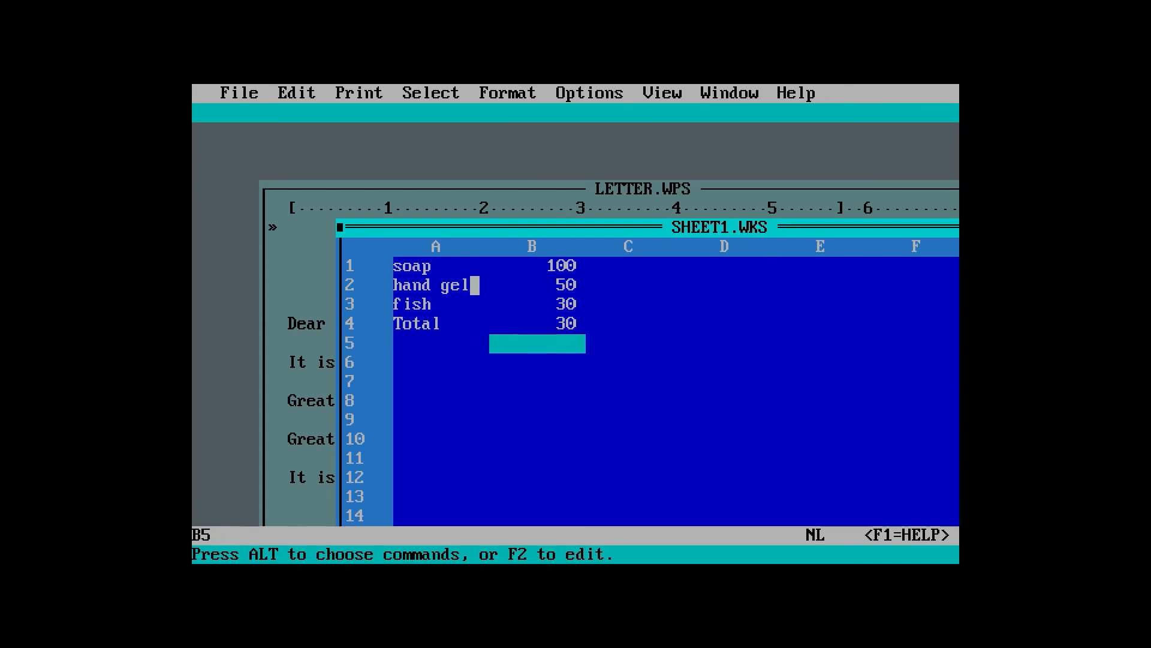
# Step: Select cells A1:B3, and show the sheet's formulas briefly before switching back to displayed values
pyautogui.click(426, 265)
pyautogui.moveTo(427, 266); pyautogui.dragTo(533, 304)
pyautogui.click(590, 93)
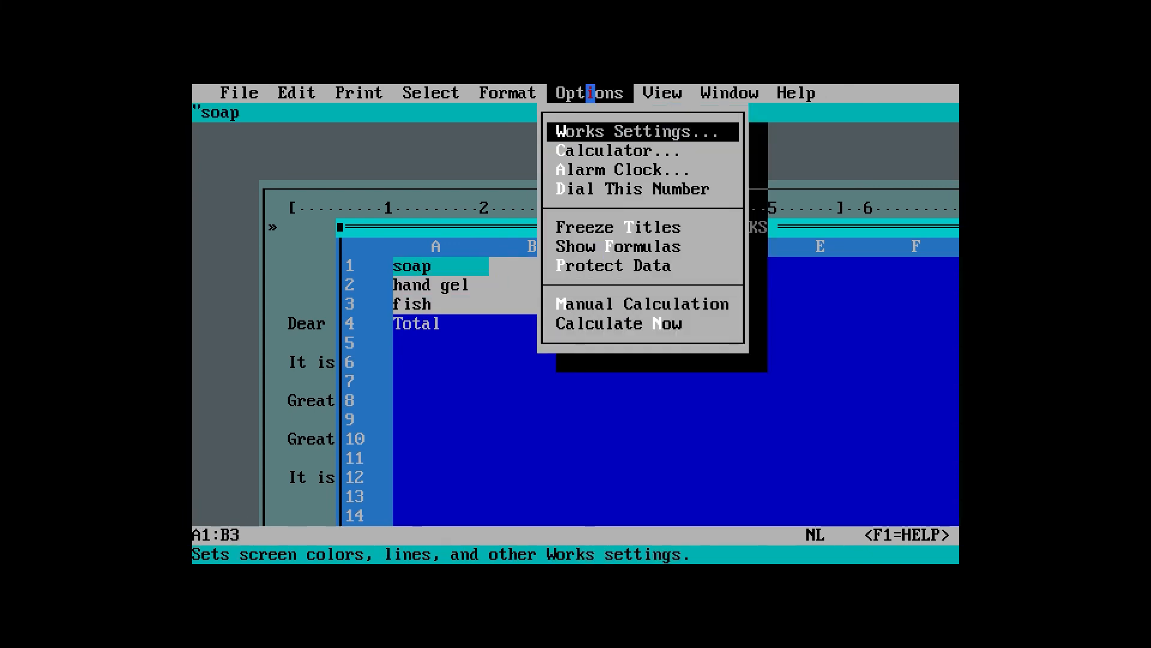
pyautogui.click(609, 247)
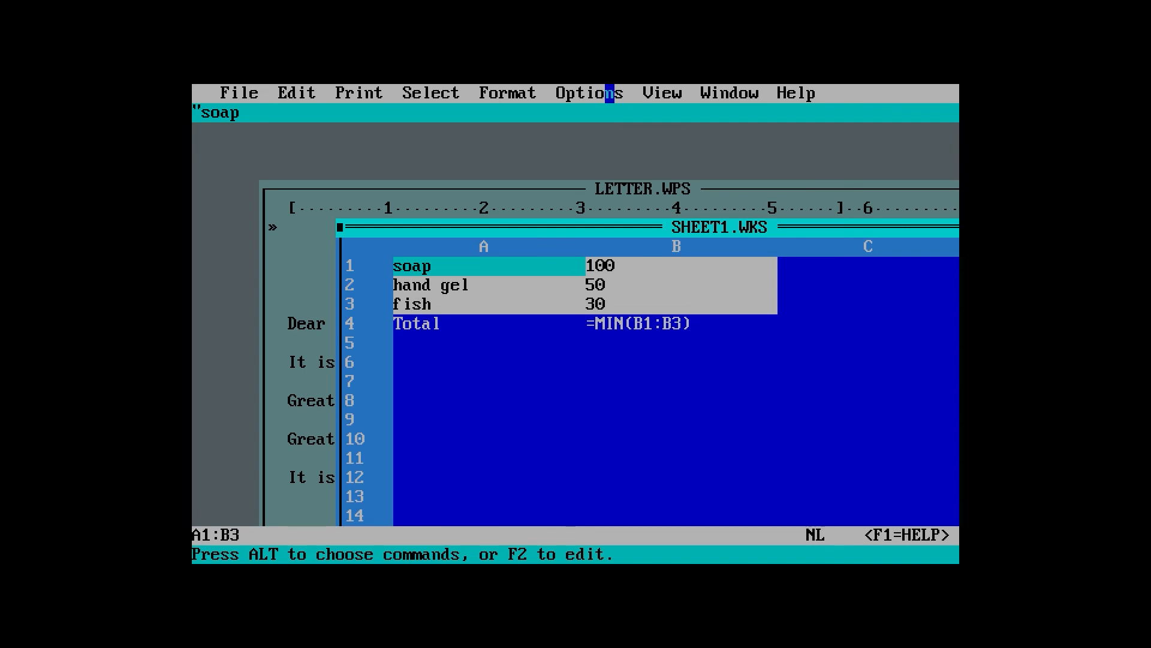
pyautogui.click(590, 93)
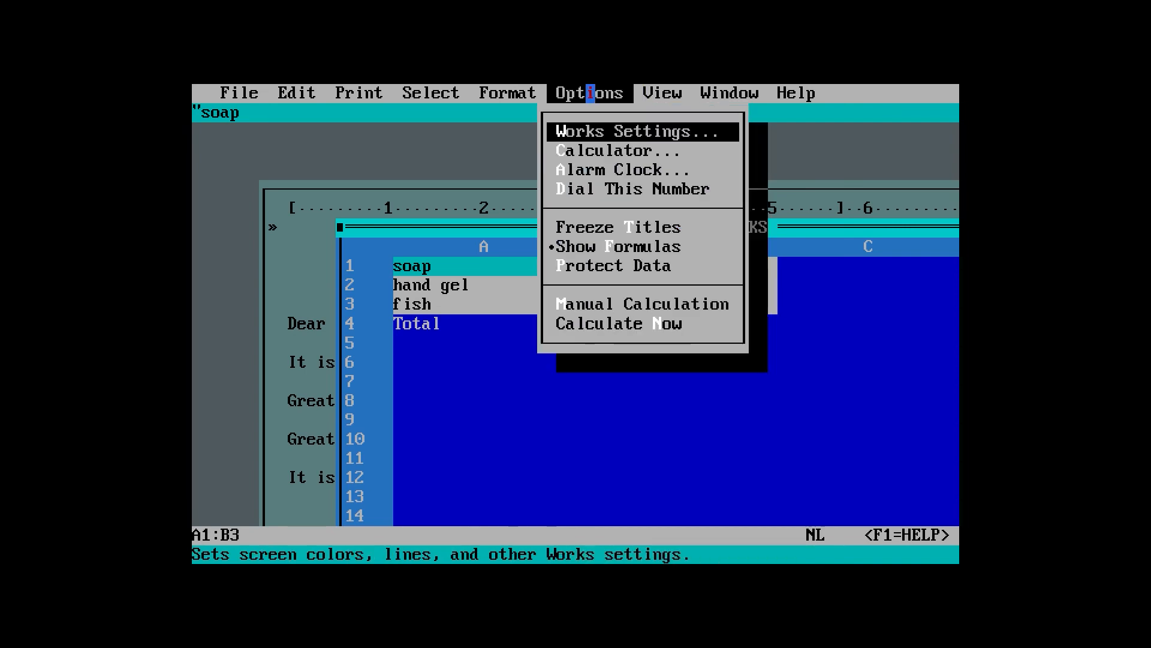
pyautogui.click(590, 247)
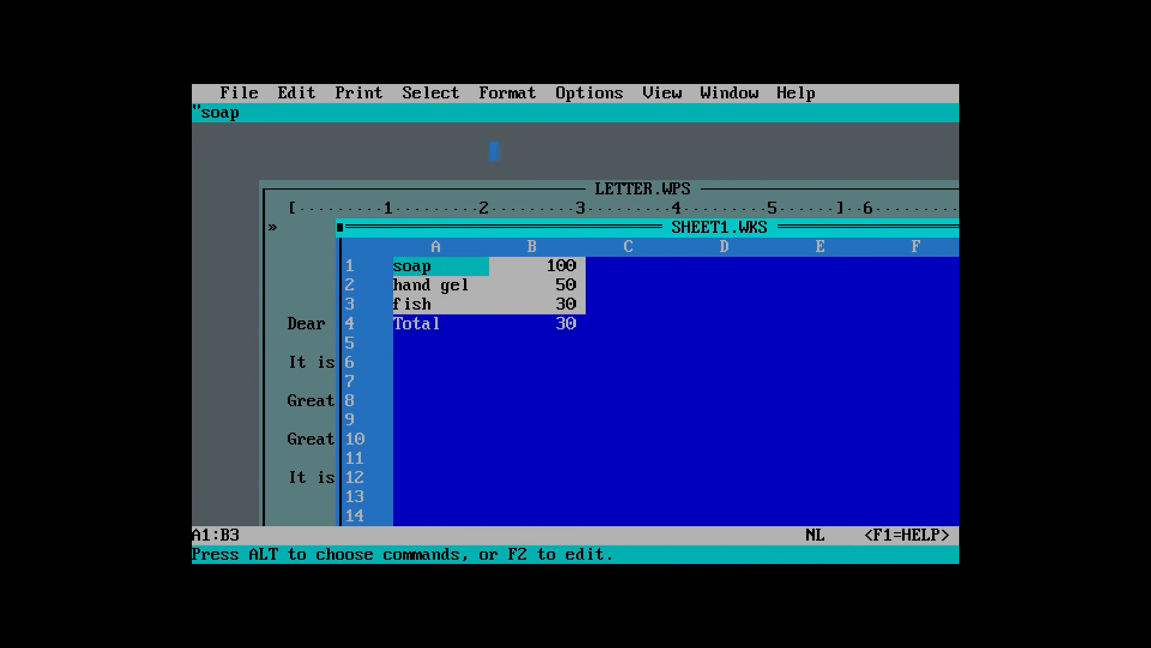
# Step: Check the list of existing charts for the spreadsheet and close it
pyautogui.click(630, 92)
pyautogui.click(657, 93)
pyautogui.click(657, 93)
pyautogui.click(725, 93)
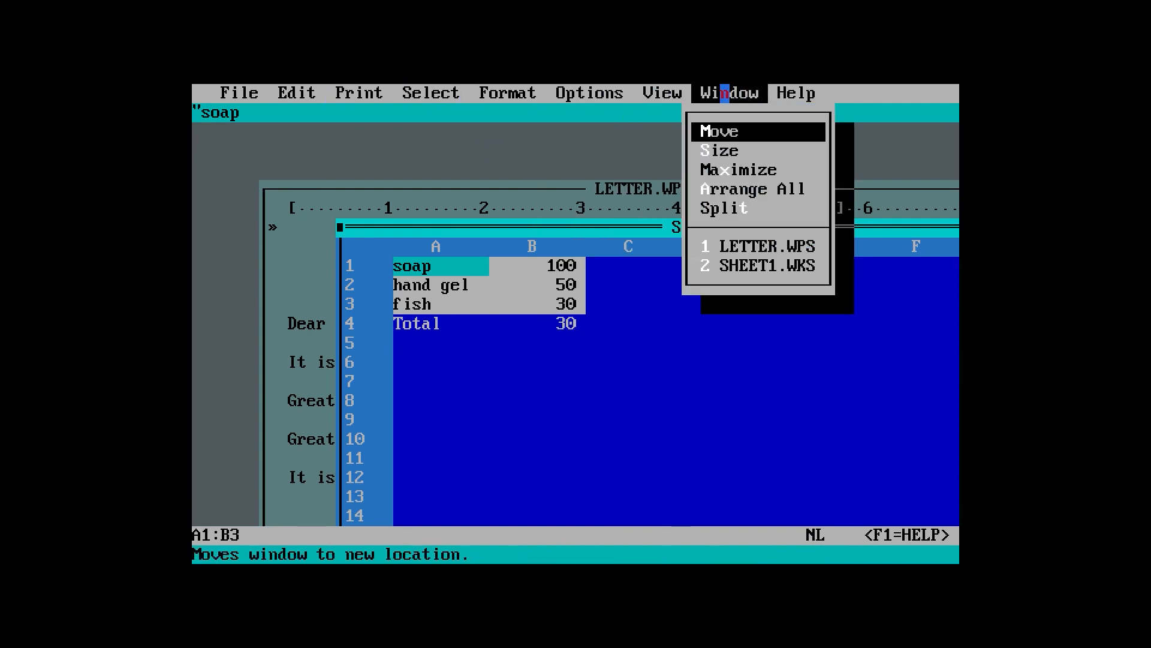
pyautogui.click(667, 93)
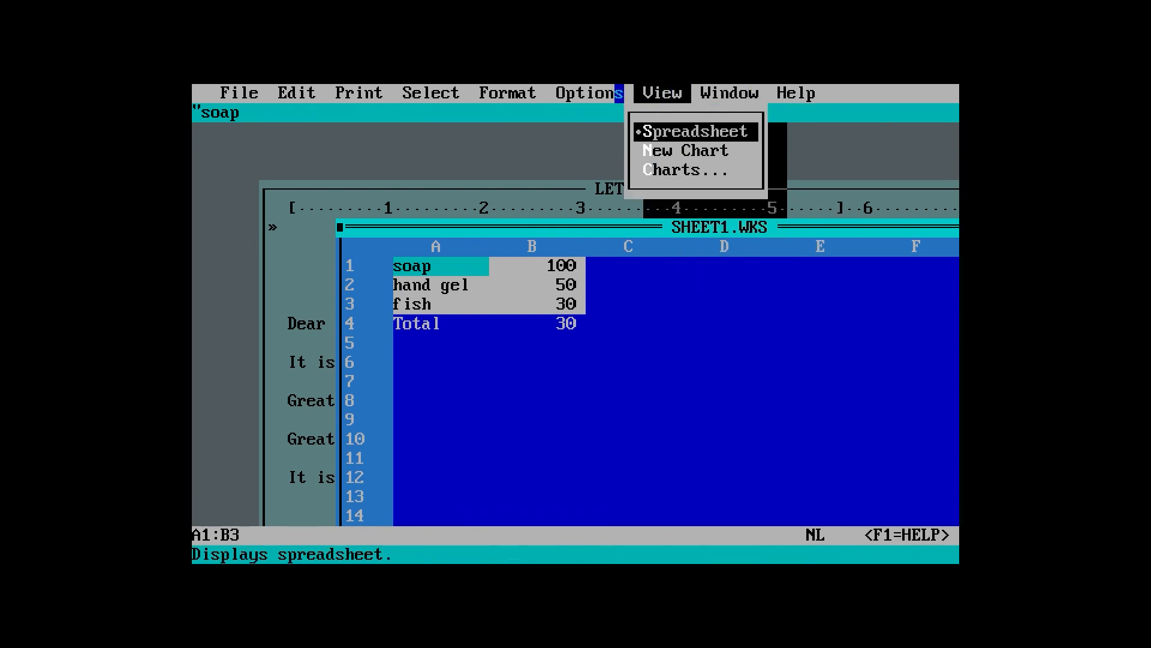
pyautogui.click(705, 170)
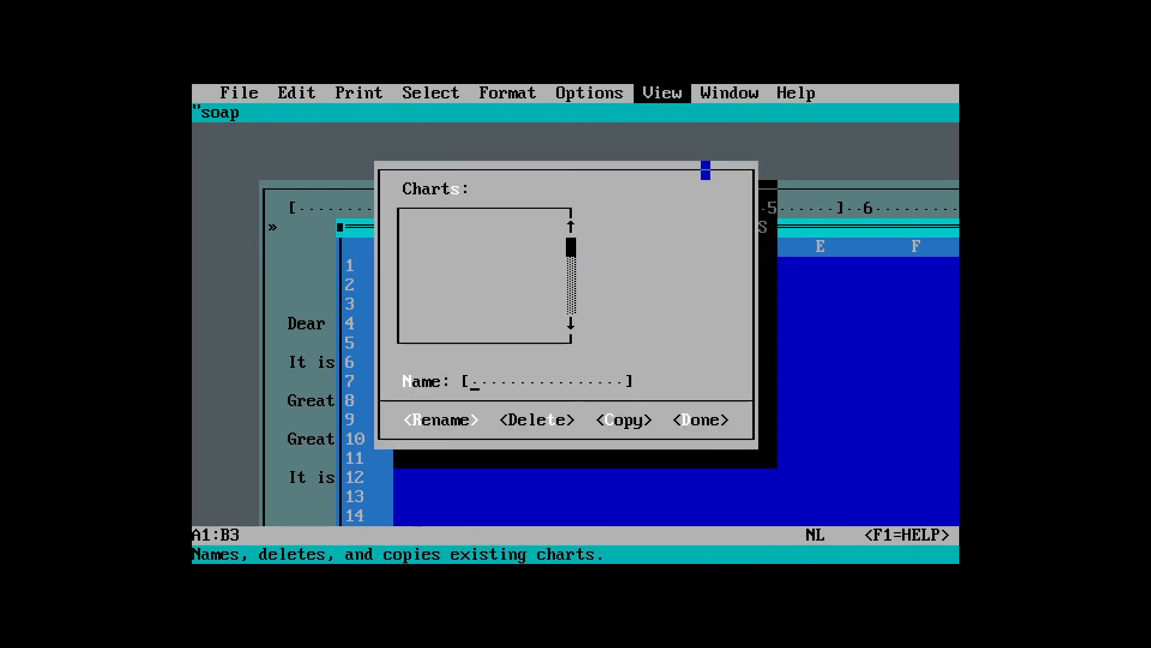
pyautogui.click(715, 420)
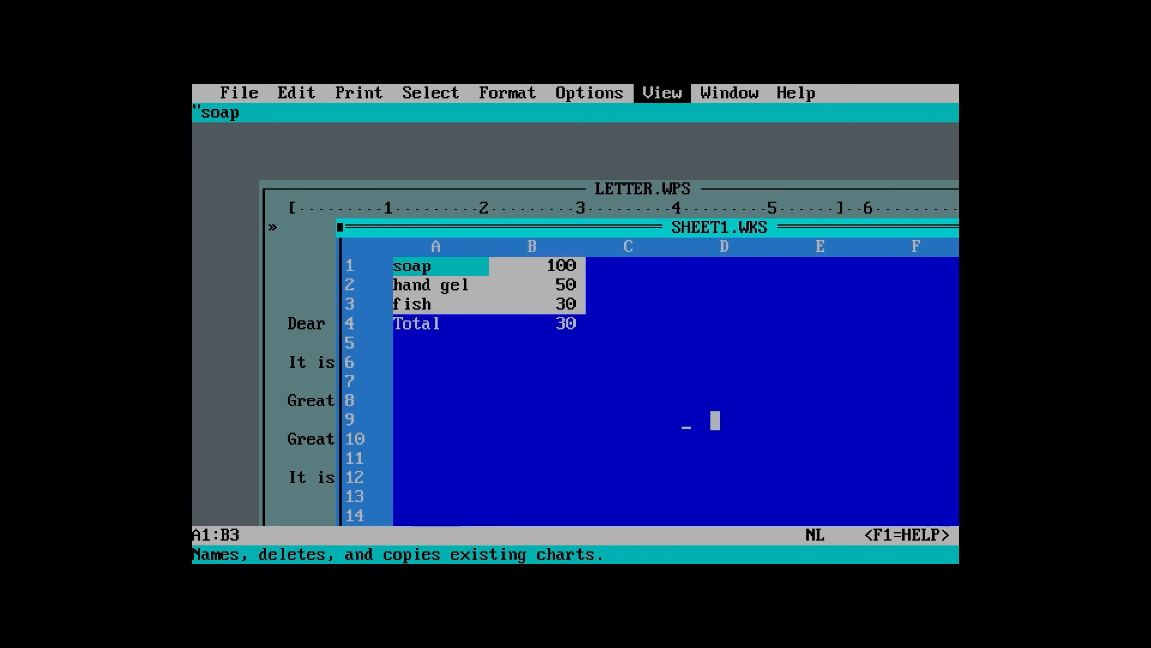
# Step: Create a new chart from cells A1:B3, view it and return to the sheet
pyautogui.click(647, 93)
pyautogui.click(666, 151)
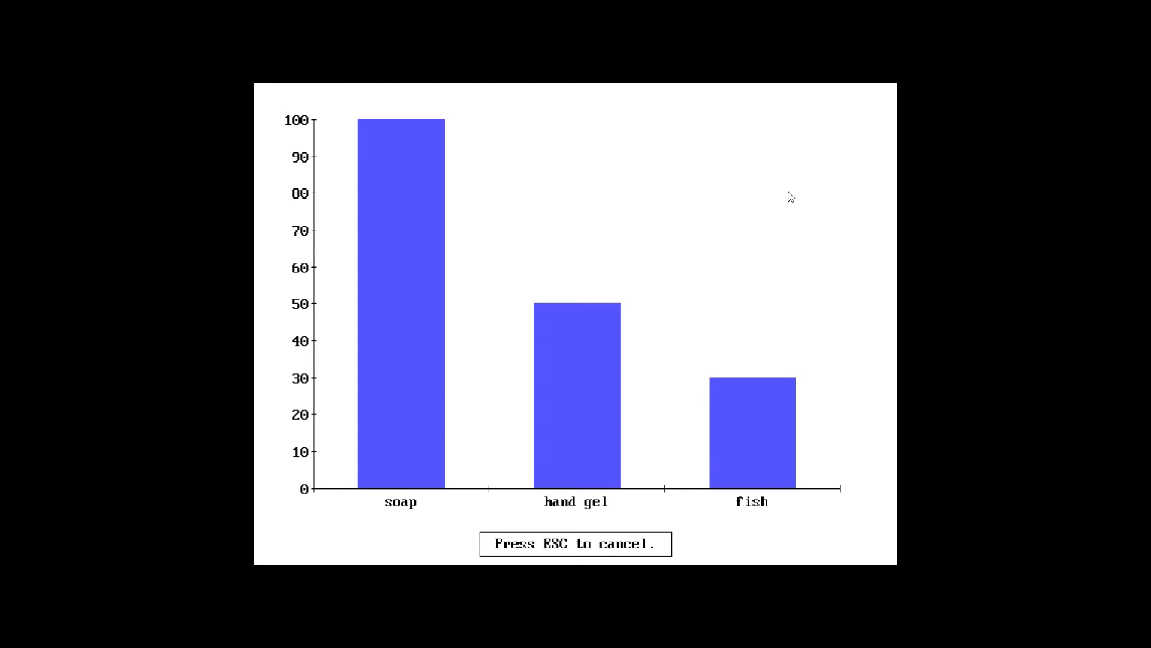
pyautogui.press('Escape')
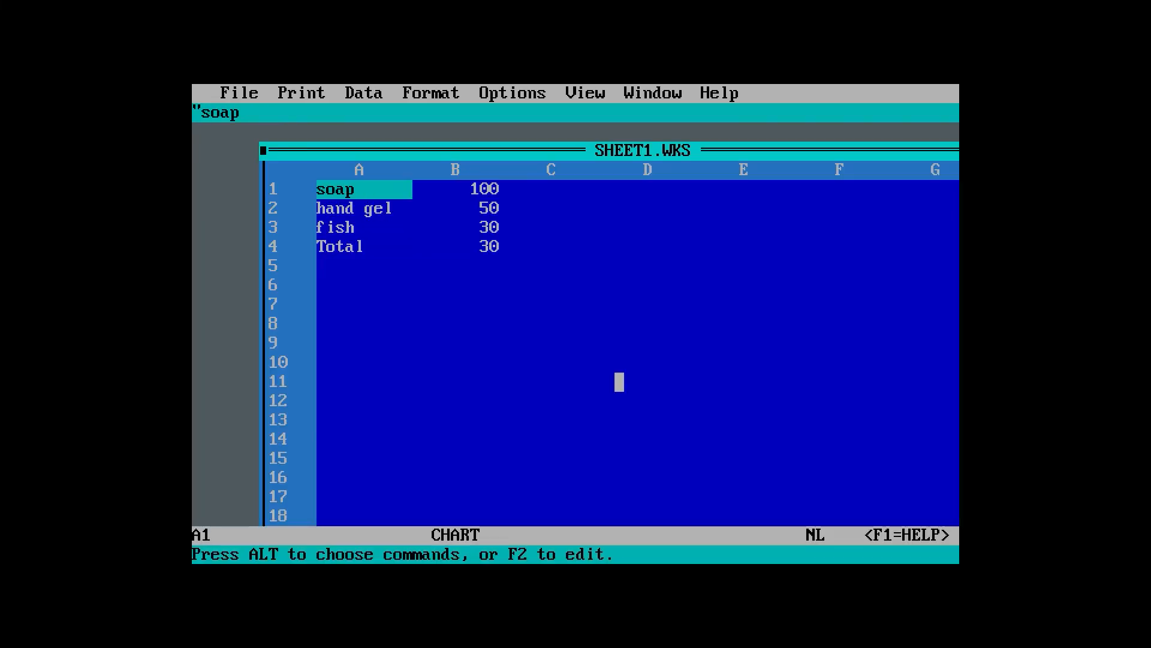
pyautogui.moveTo(369, 188); pyautogui.dragTo(475, 227)
pyautogui.click(541, 93)
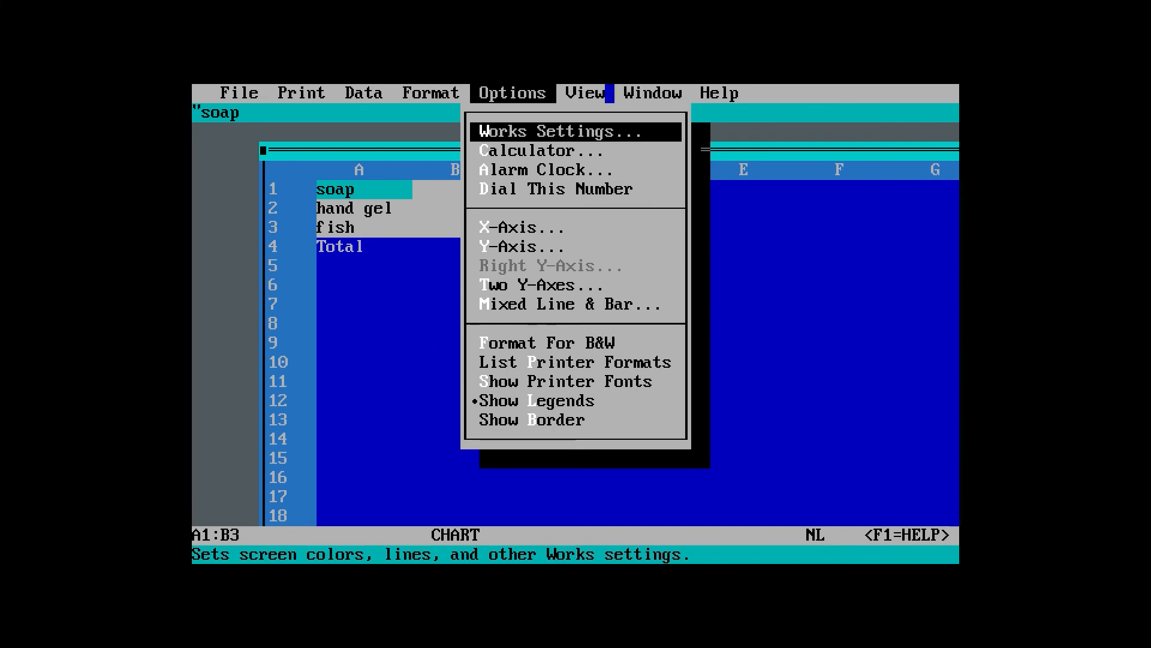
pyautogui.click(590, 93)
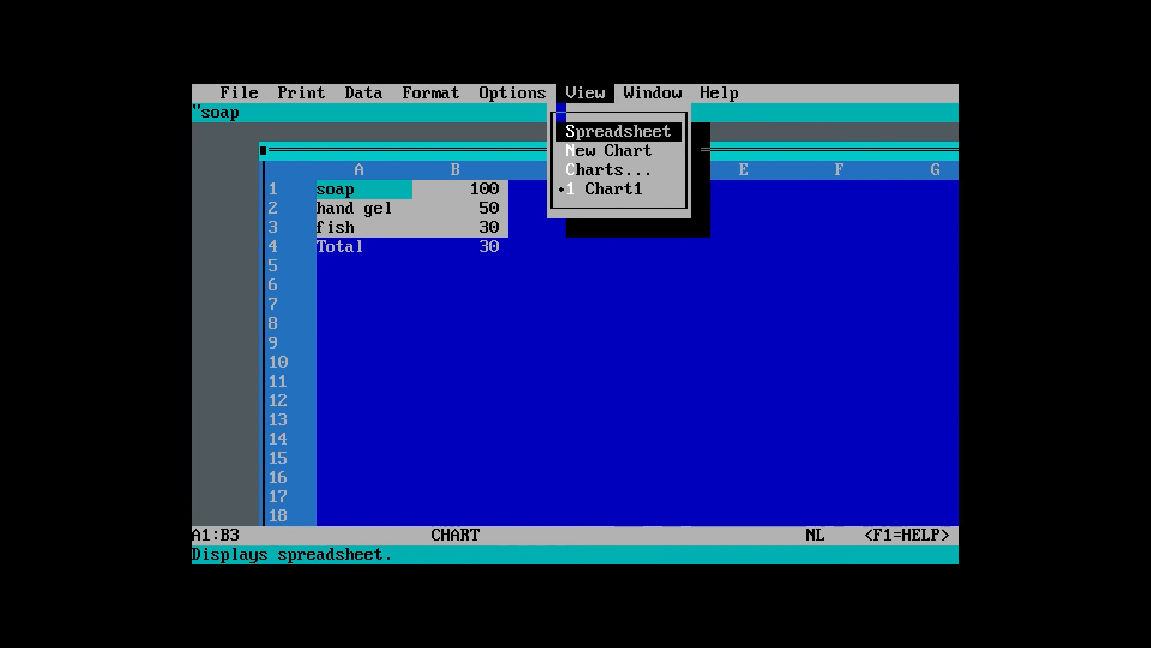
pyautogui.click(513, 93)
pyautogui.click(369, 285)
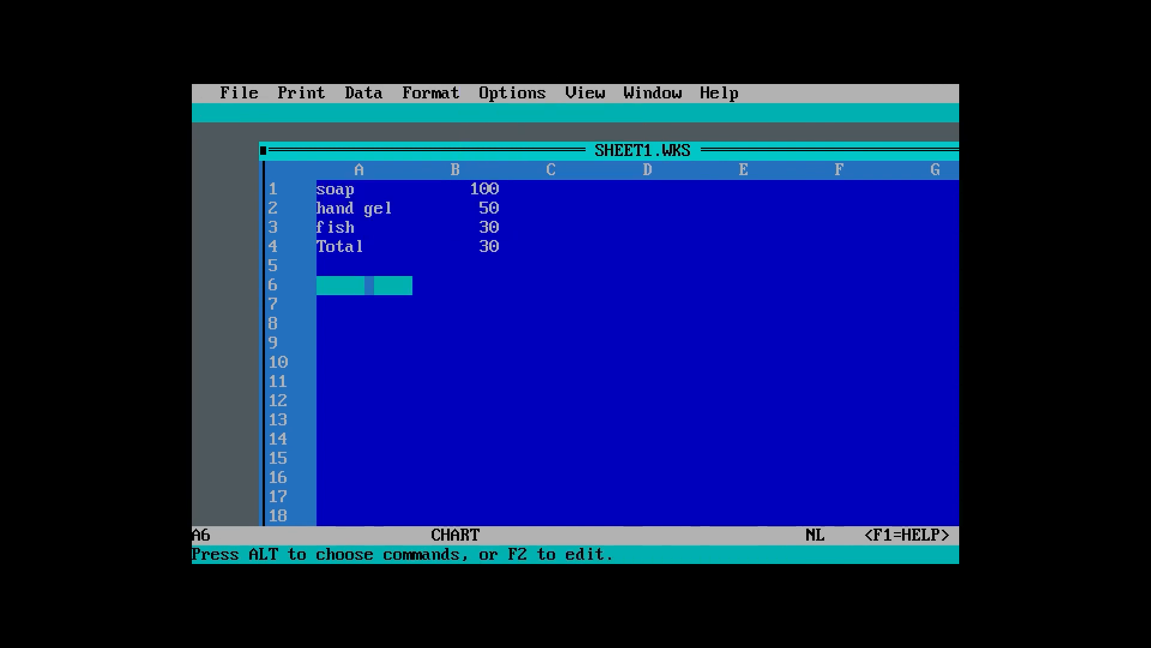
pyautogui.moveTo(466, 189); pyautogui.dragTo(475, 228)
pyautogui.click(475, 324)
pyautogui.click(552, 228)
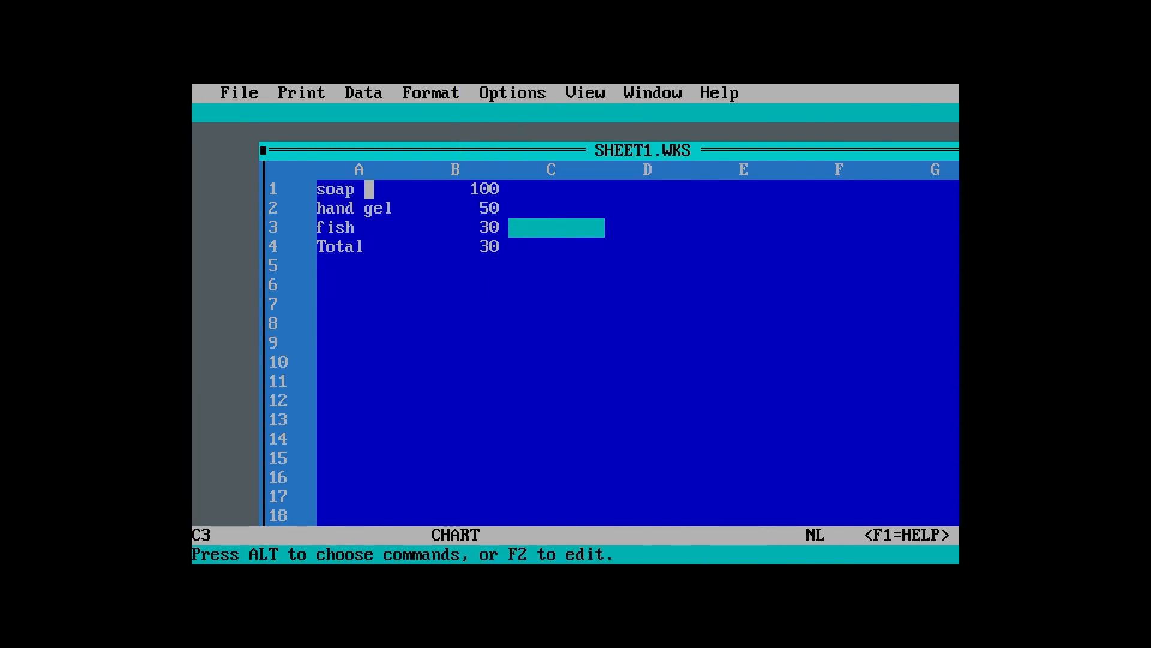
# Step: Reposition the SHEET1.WKS window within the workspace
pyautogui.moveTo(359, 150); pyautogui.dragTo(533, 265)
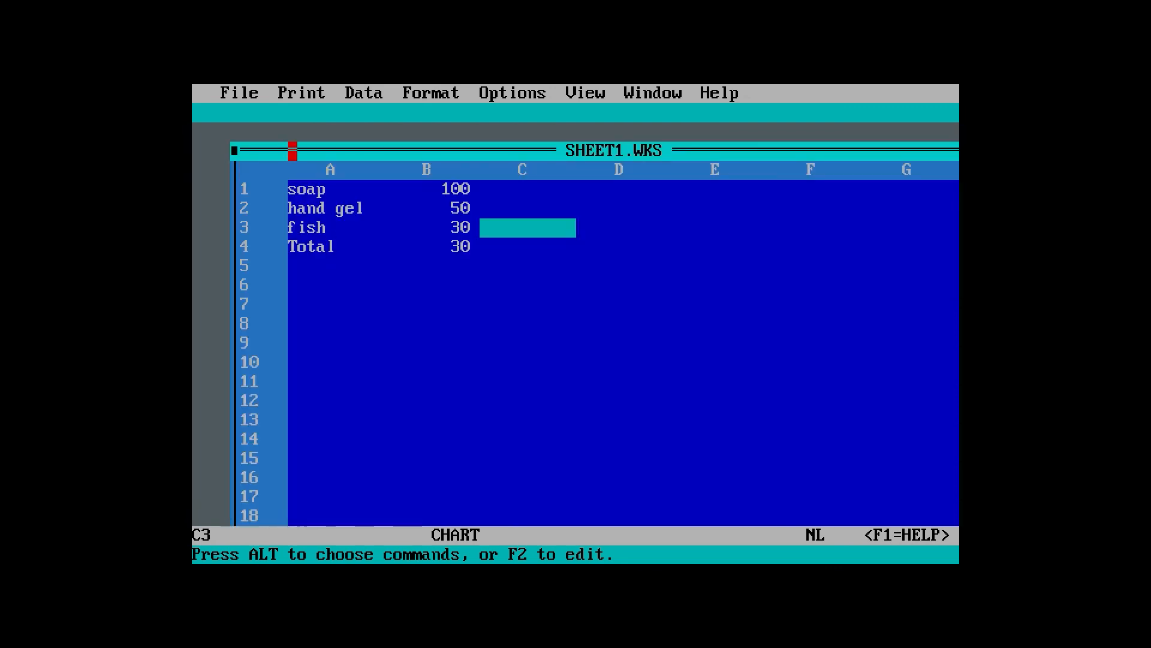
pyautogui.click(245, 94)
pyautogui.click(791, 151)
pyautogui.moveTo(744, 151); pyautogui.dragTo(704, 170)
# Step: Save the spreadsheet as INVENT.WKS in Works format and move its window to uncover the letter's edge
pyautogui.click(244, 94)
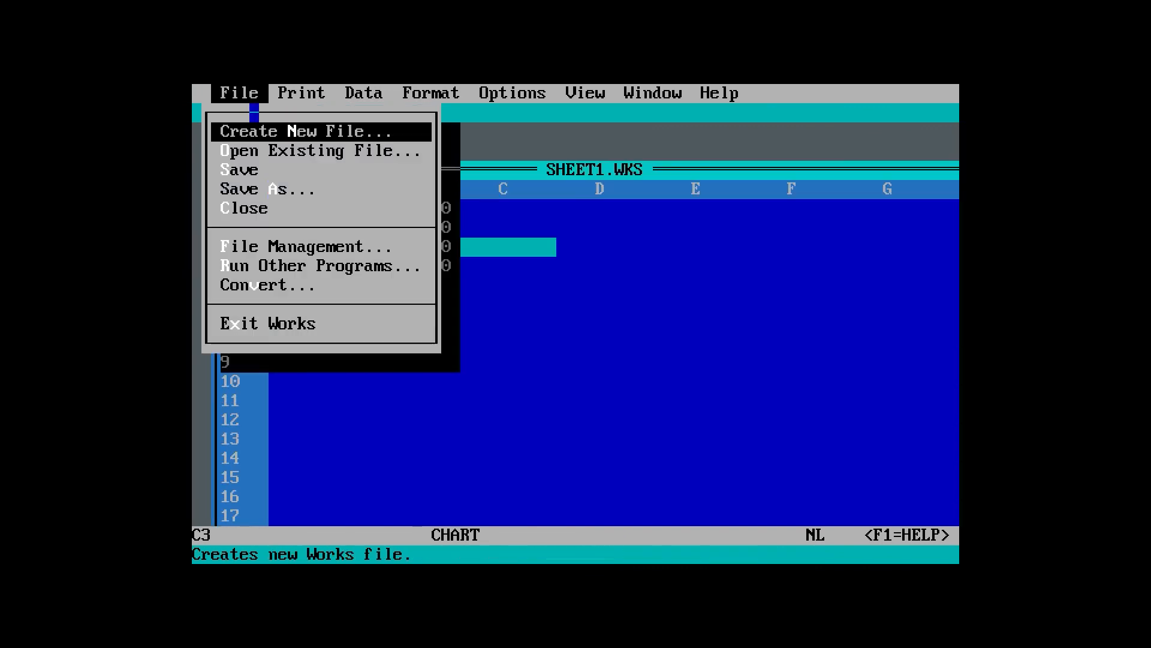
pyautogui.click(283, 190)
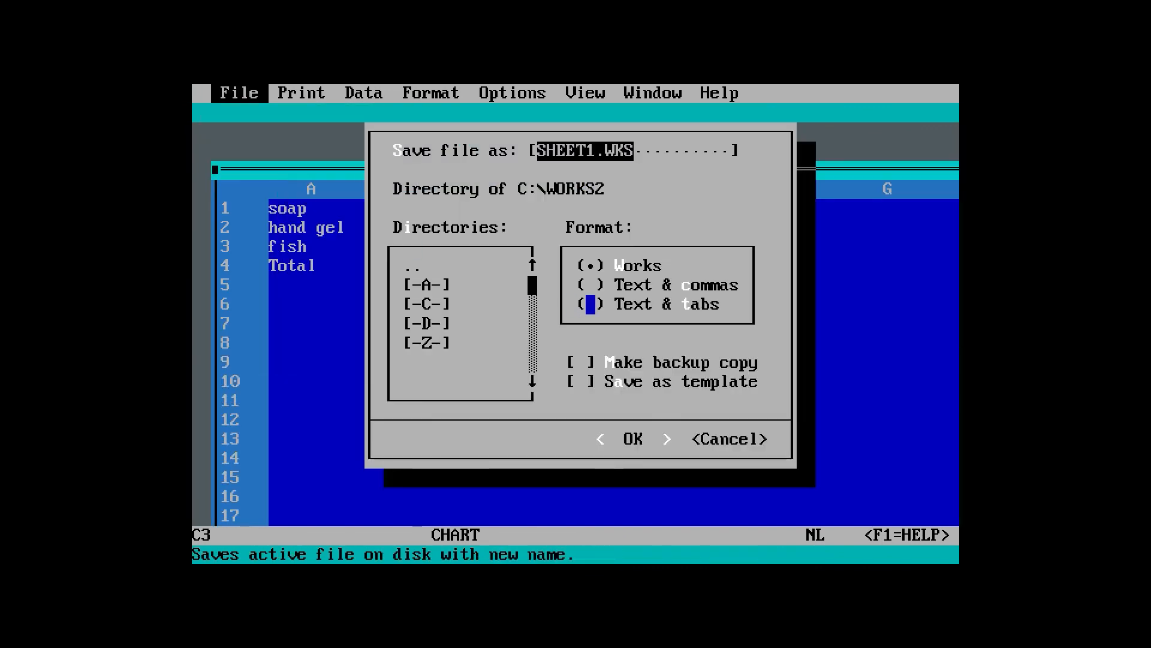
pyautogui.click(600, 151)
pyautogui.press('BackSpace')
pyautogui.press('BackSpace')
pyautogui.press('BackSpace')
pyautogui.press('BackSpace')
pyautogui.press('BackSpace')
pyautogui.press('BackSpace')
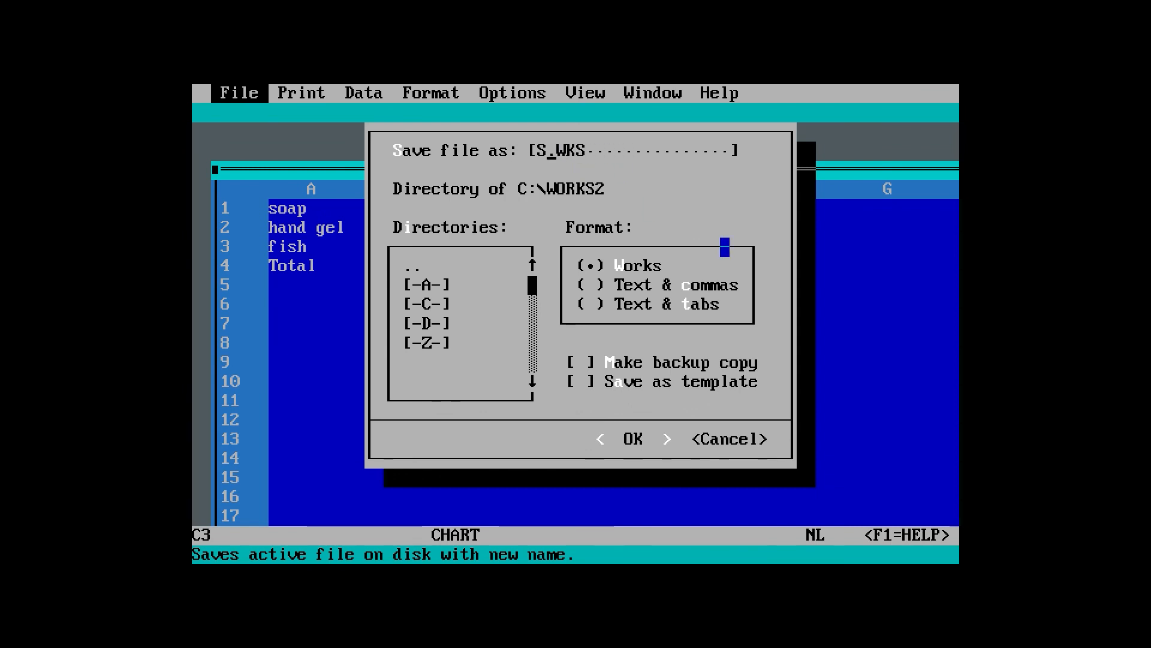
pyautogui.write('invent')
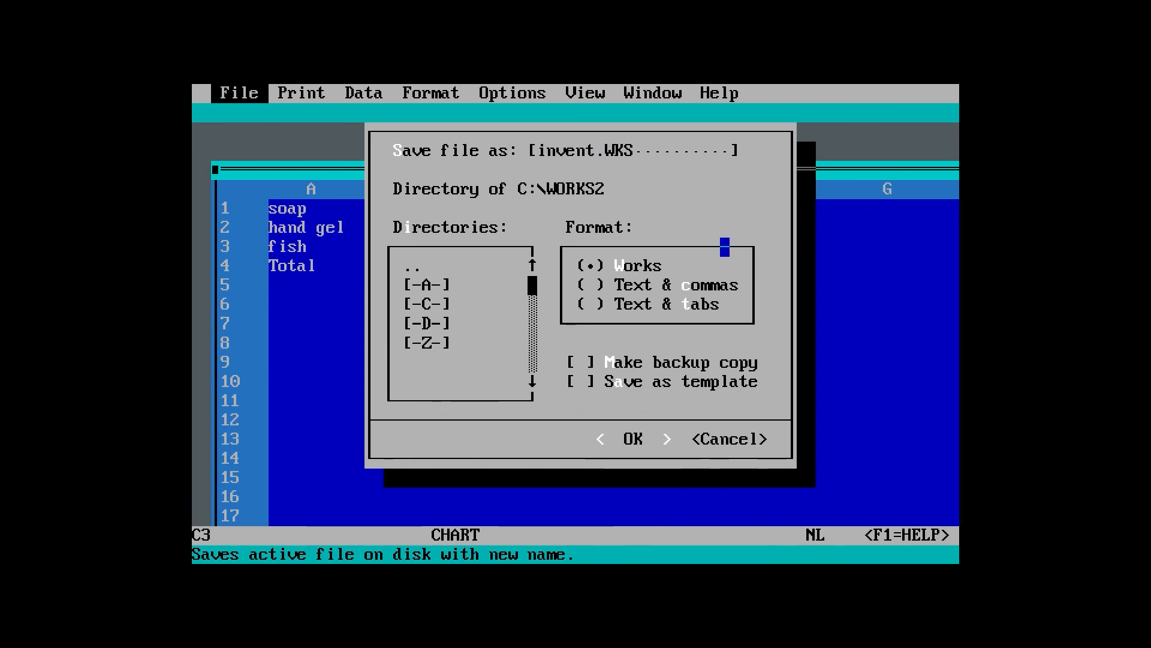
pyautogui.press('Return')
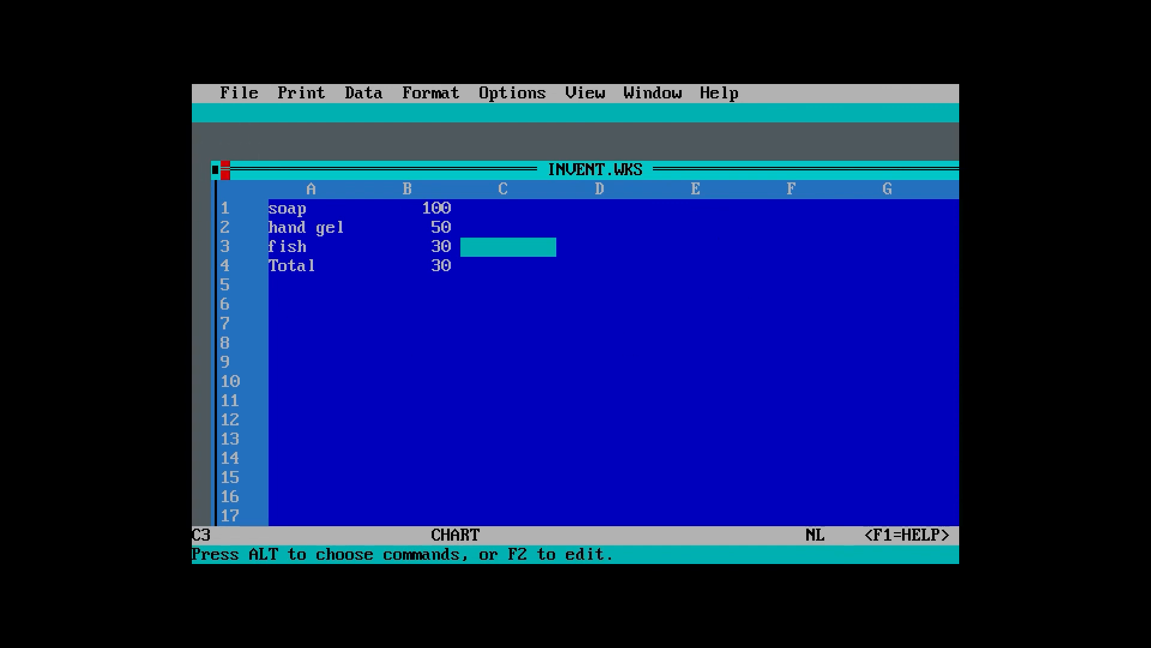
pyautogui.moveTo(244, 169); pyautogui.dragTo(330, 151)
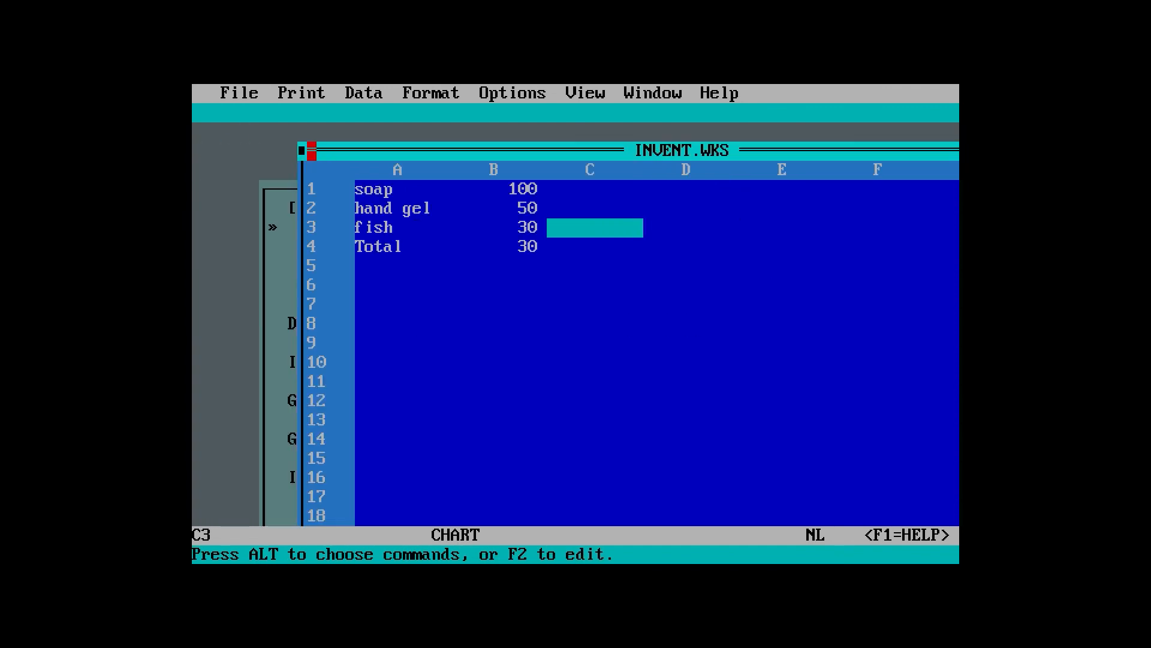
# Step: Create a new database file and reposition its window
pyautogui.click(215, 93)
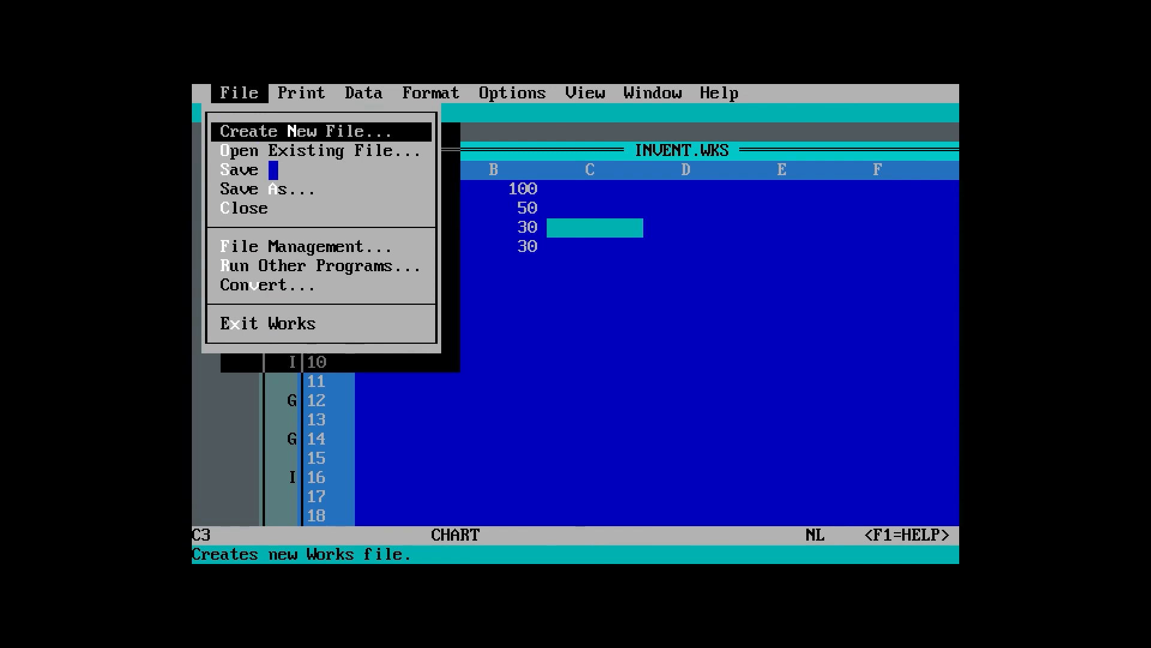
pyautogui.click(292, 132)
pyautogui.press('Escape')
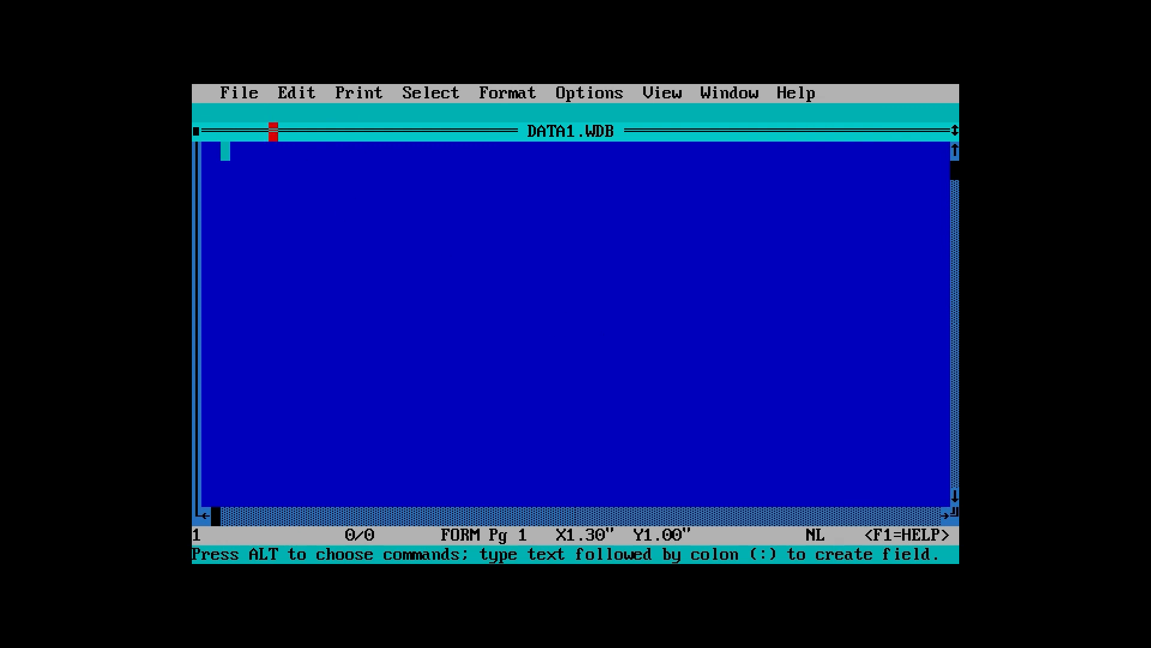
pyautogui.moveTo(282, 131); pyautogui.dragTo(446, 170)
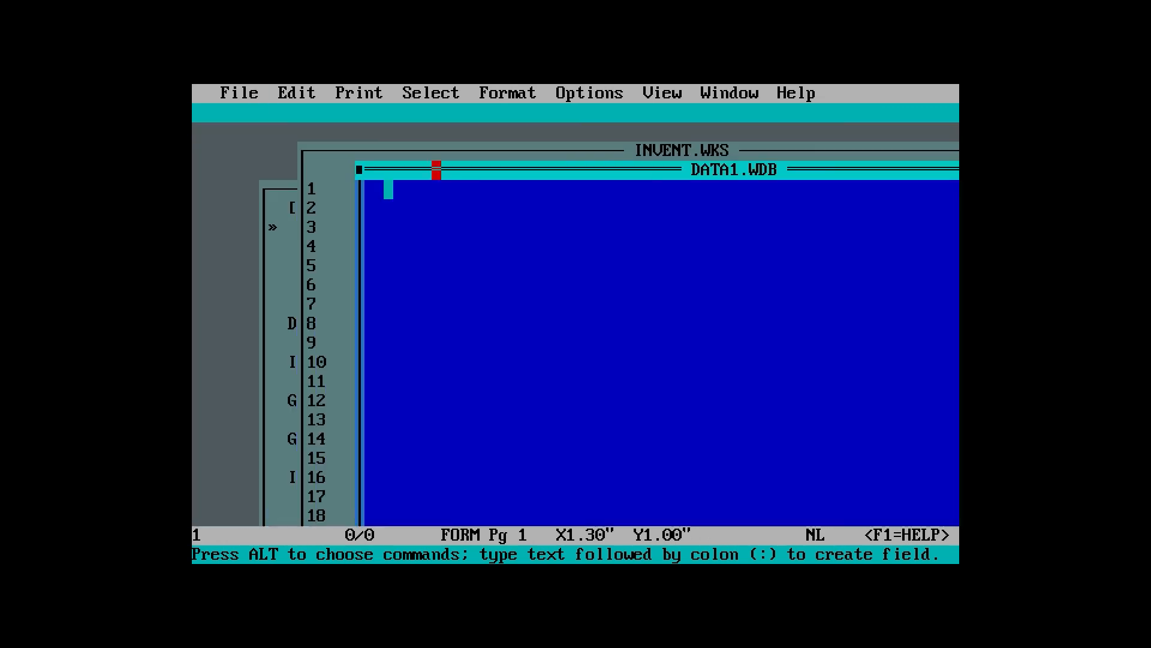
pyautogui.moveTo(331, 132); pyautogui.dragTo(322, 131)
pyautogui.click(532, 94)
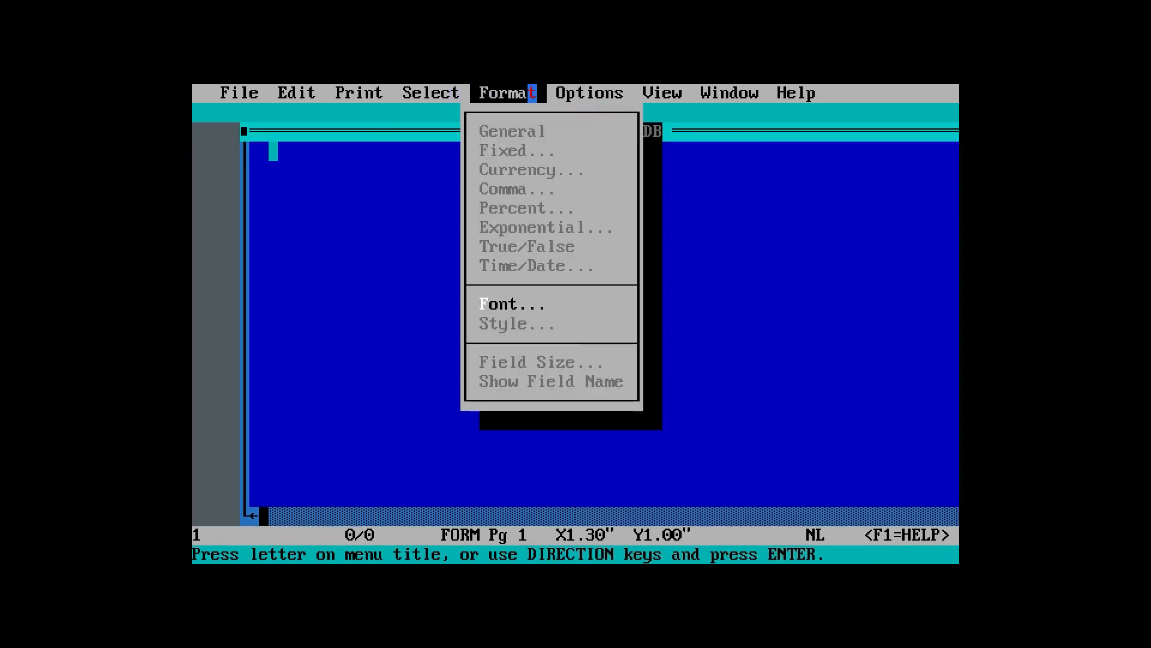
pyautogui.click(418, 93)
pyautogui.click(370, 94)
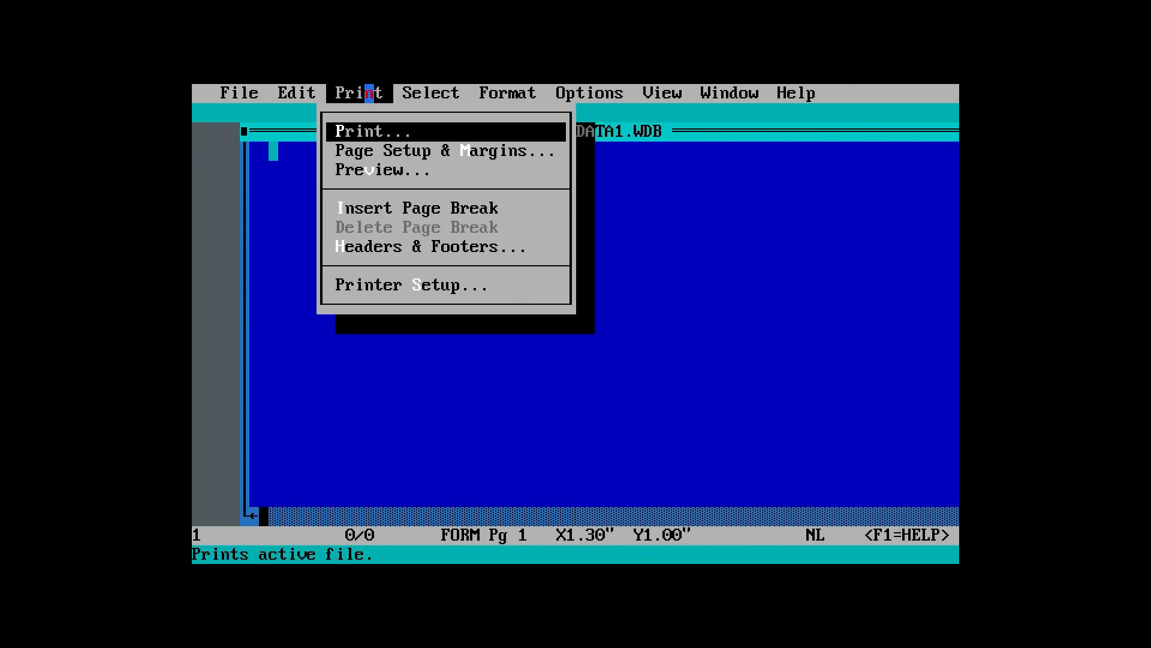
pyautogui.click(311, 93)
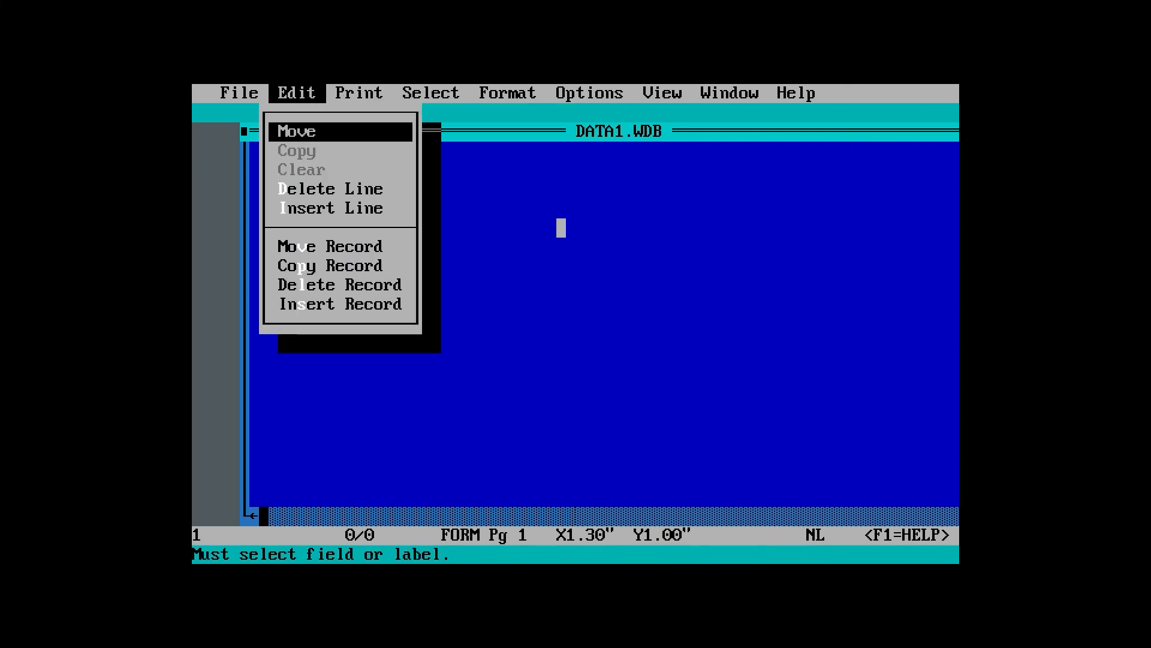
pyautogui.click(610, 94)
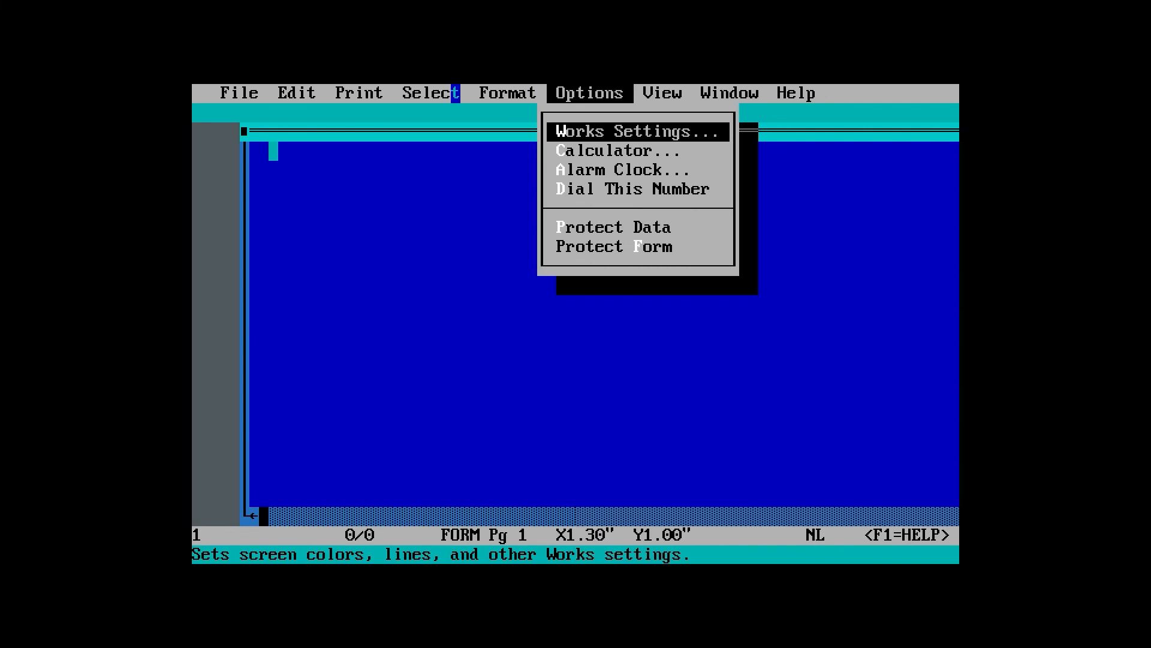
pyautogui.click(312, 93)
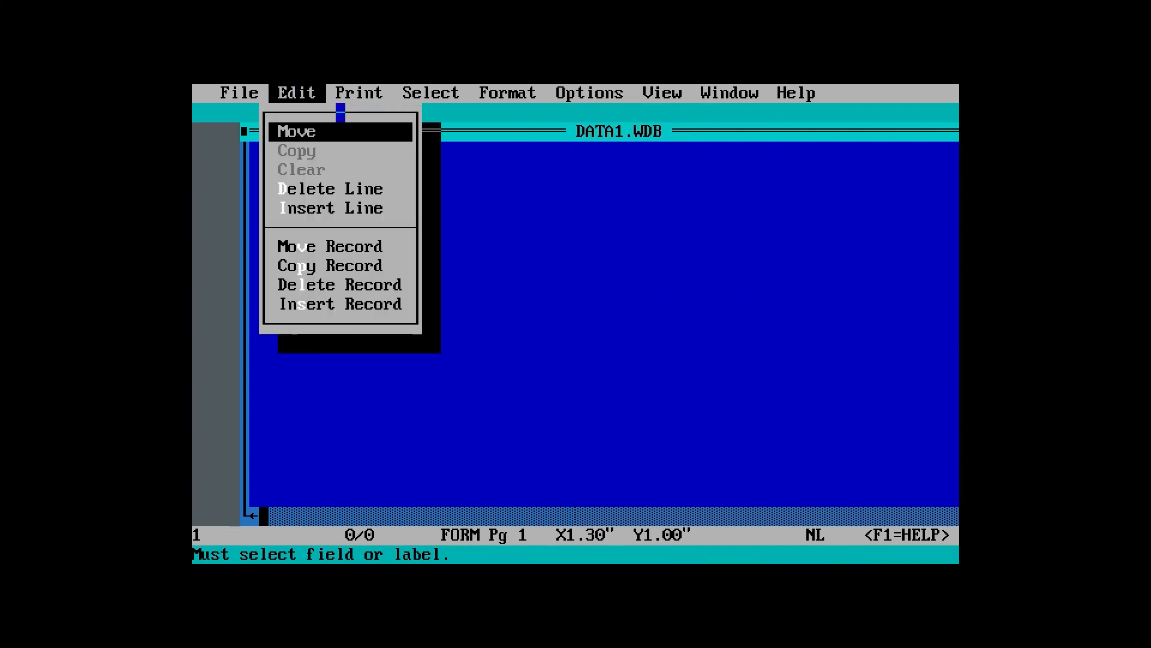
pyautogui.click(551, 228)
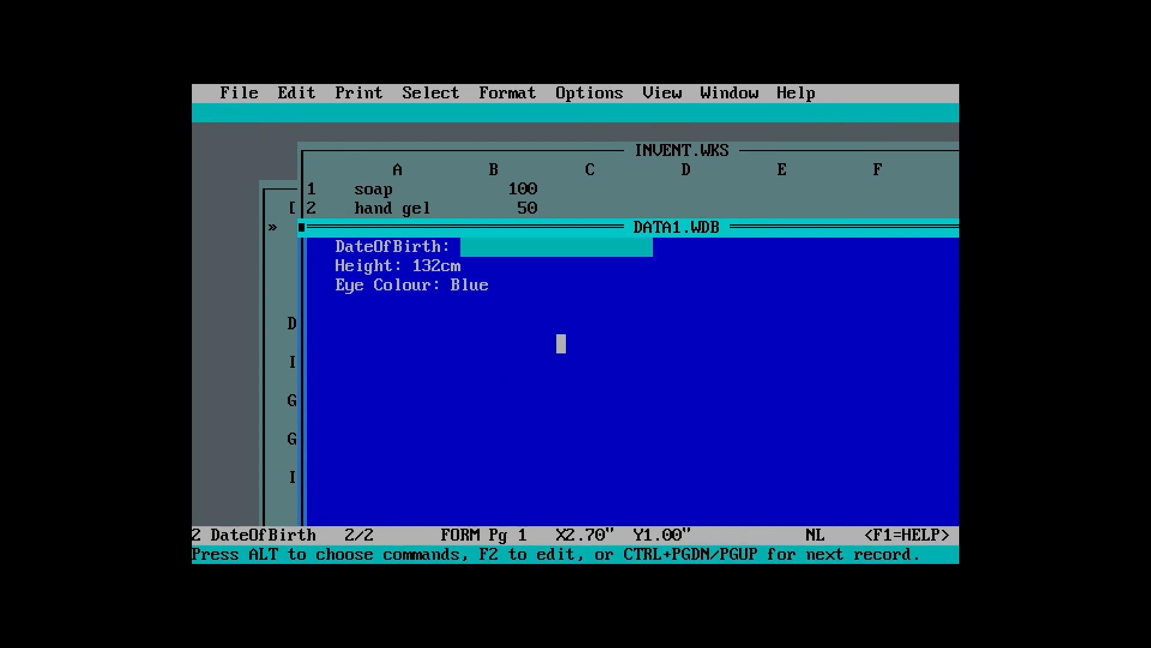
# Step: Fill in the DateOfBirth field of record 2 and move through Height to the Eye Colour field
pyautogui.write('01/01/')
pyautogui.press('BackSpace')
pyautogui.press('BackSpace')
pyautogui.press('BackSpace')
pyautogui.press('BackSpace')
pyautogui.write('2022')
pyautogui.press('Return')
pyautogui.press('Tab')
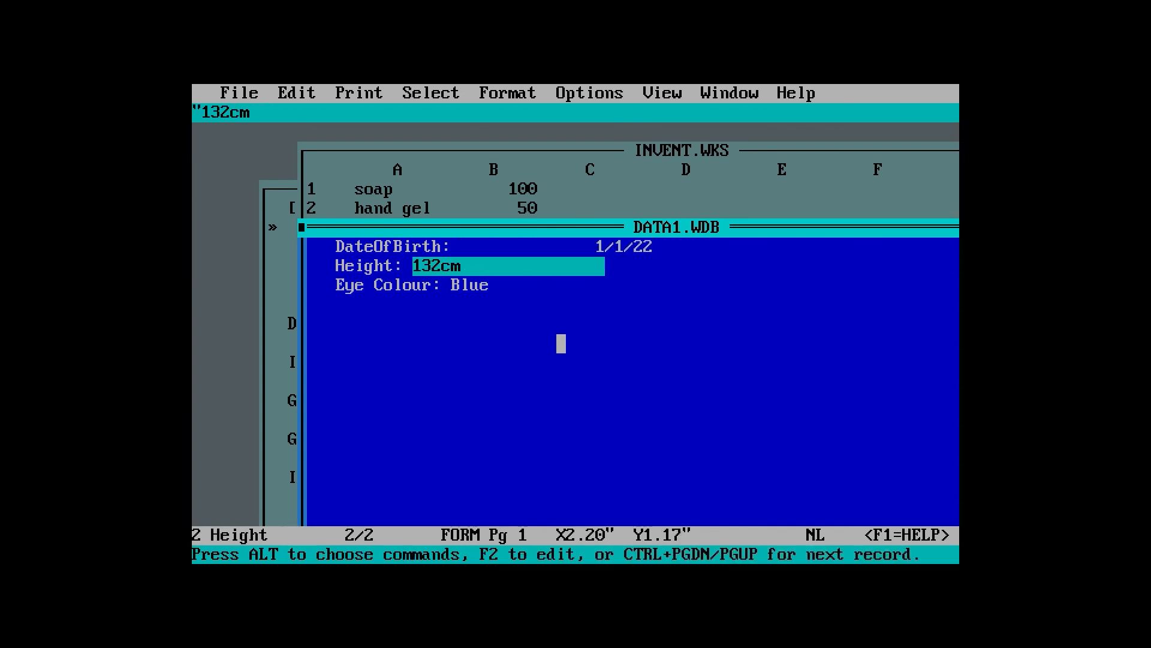
pyautogui.press('Tab')
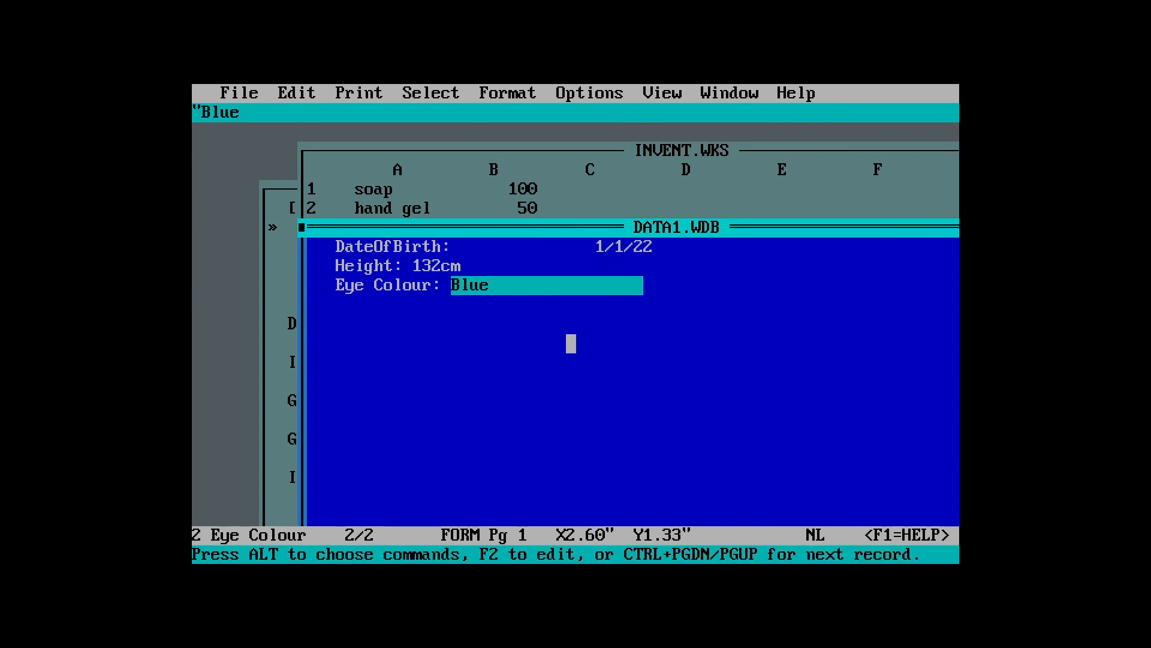
# Step: Go to record 1, select its DateOfBirth field, and page back and forth between the database's records
pyautogui.click(455, 92)
pyautogui.click(455, 189)
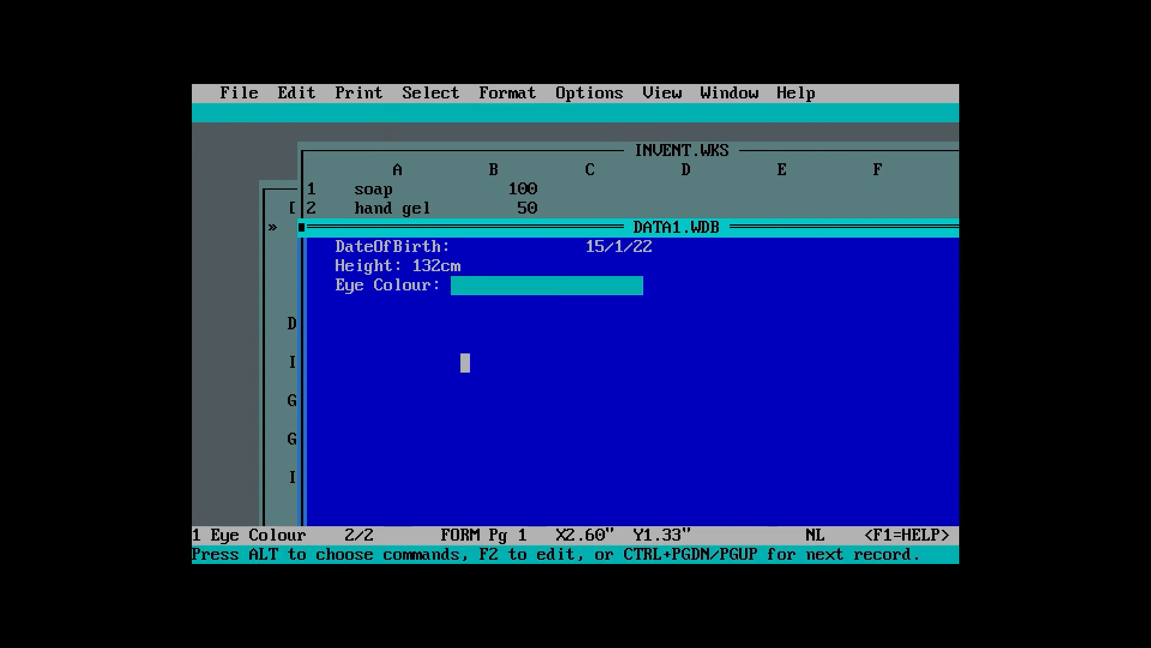
pyautogui.click(398, 93)
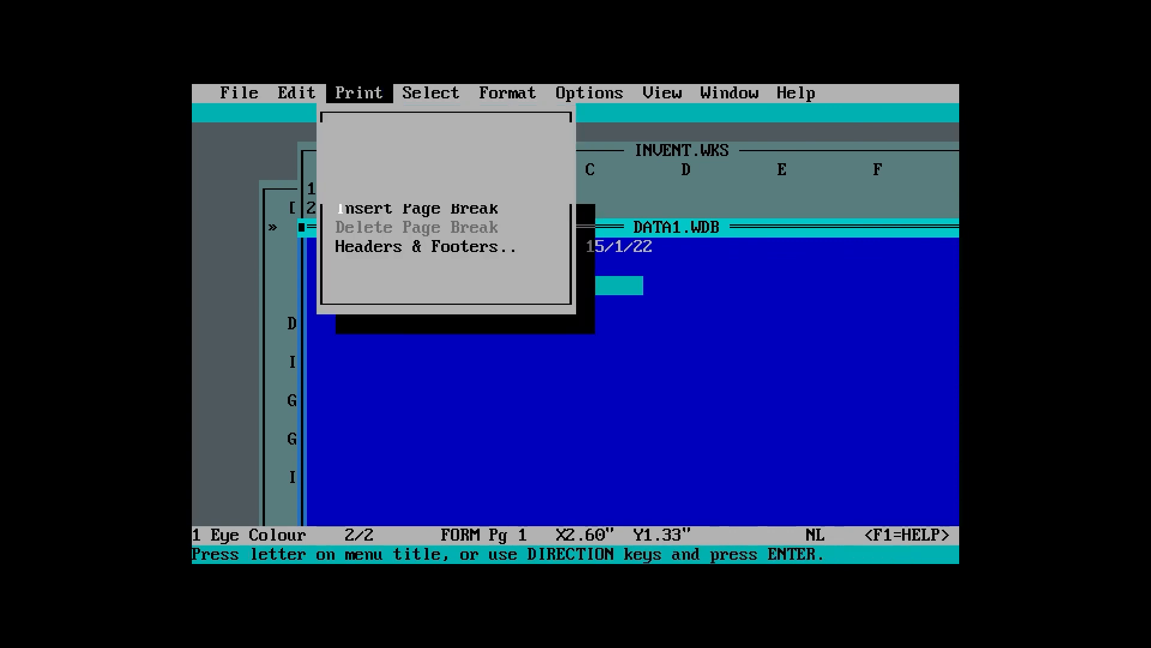
pyautogui.click(407, 93)
pyautogui.click(407, 93)
pyautogui.click(407, 93)
pyautogui.click(437, 421)
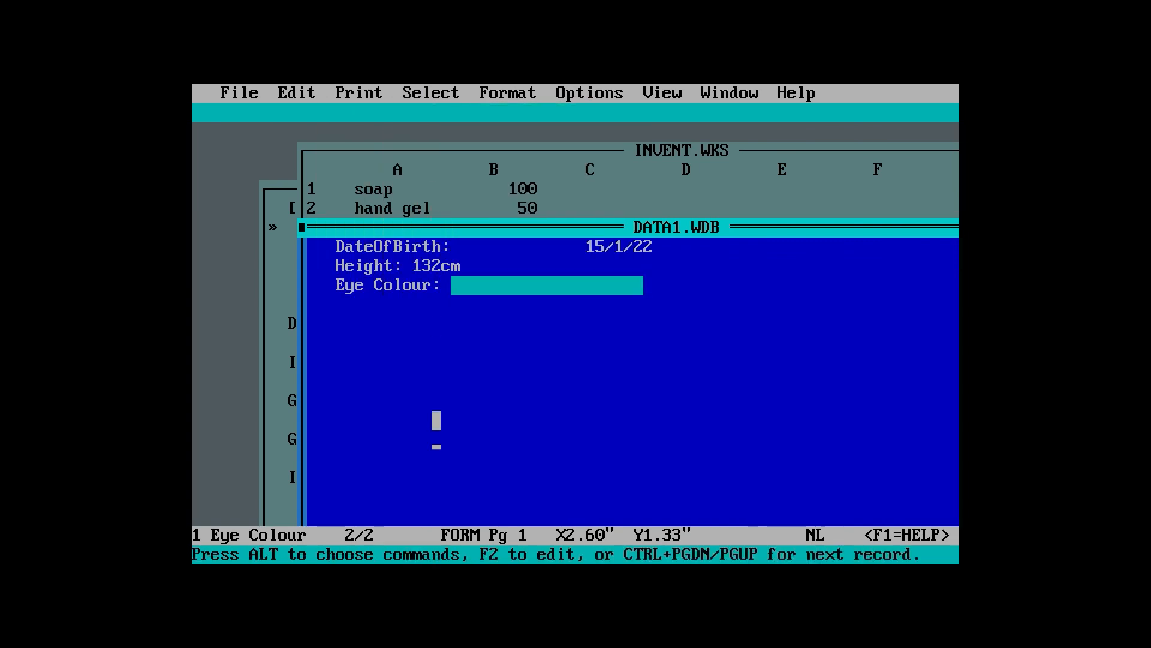
pyautogui.press('Up')
pyautogui.press('Up')
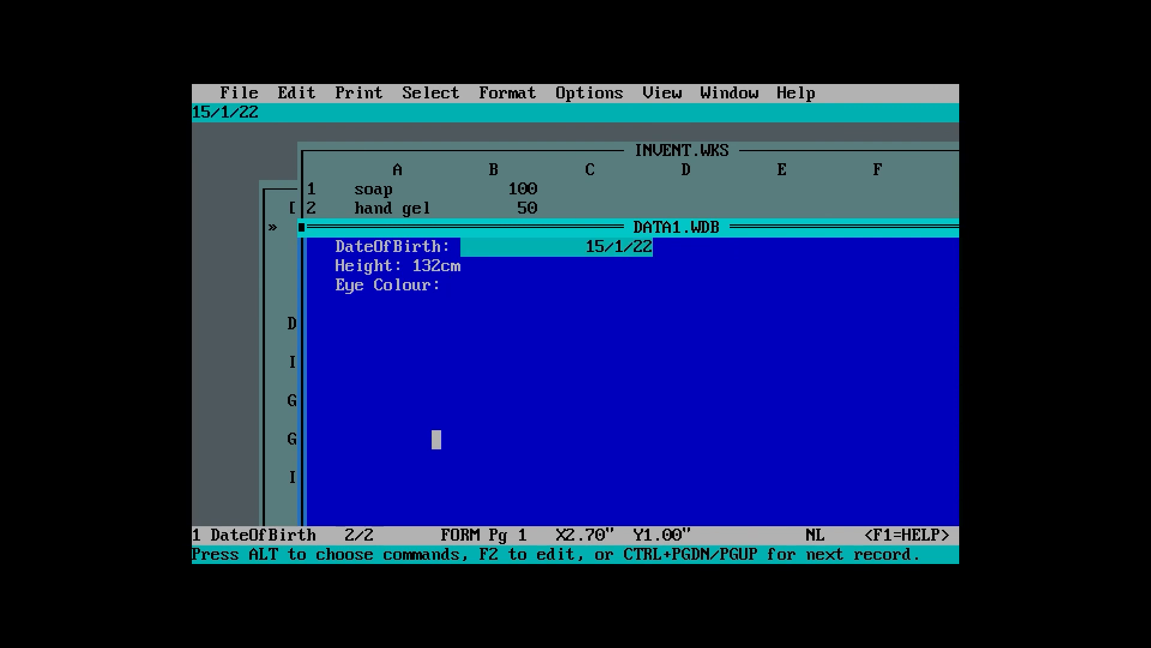
pyautogui.press('pagedown')
pyautogui.press('pageup')
pyautogui.hotkey('ctrl', 'pagedown')
pyautogui.hotkey('ctrl', 'pageup')
pyautogui.hotkey('ctrl', 'pagedown')
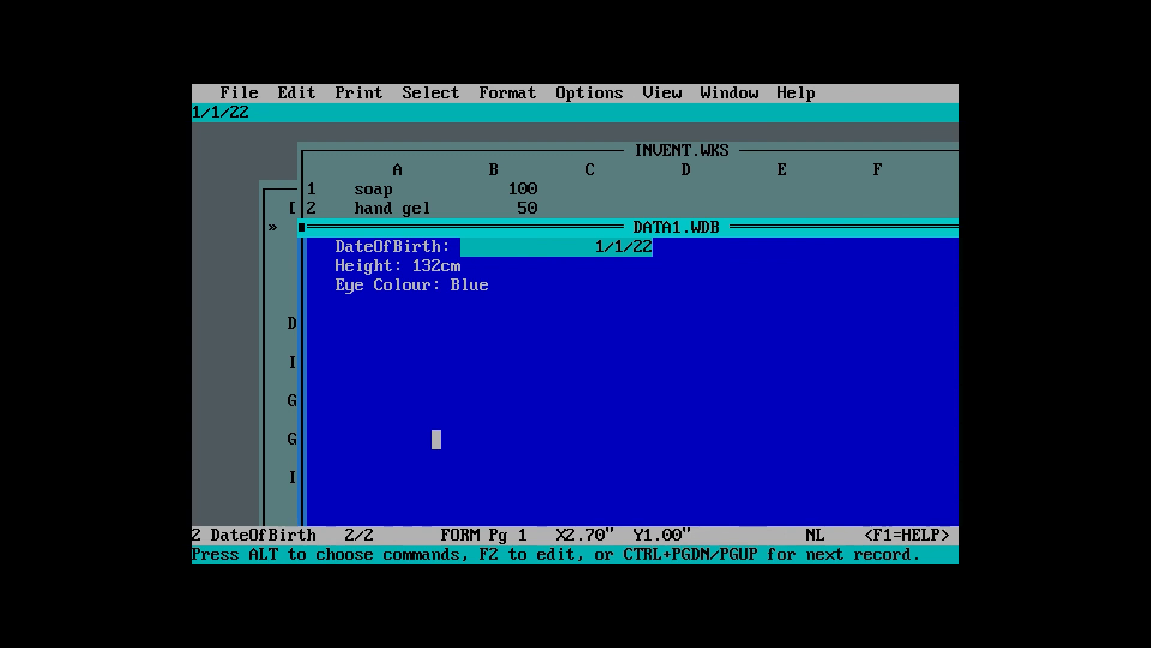
# Step: Move the database window aside, bring the LETTER.WPS window to the front, and reposition it
pyautogui.moveTo(408, 227); pyautogui.dragTo(360, 444)
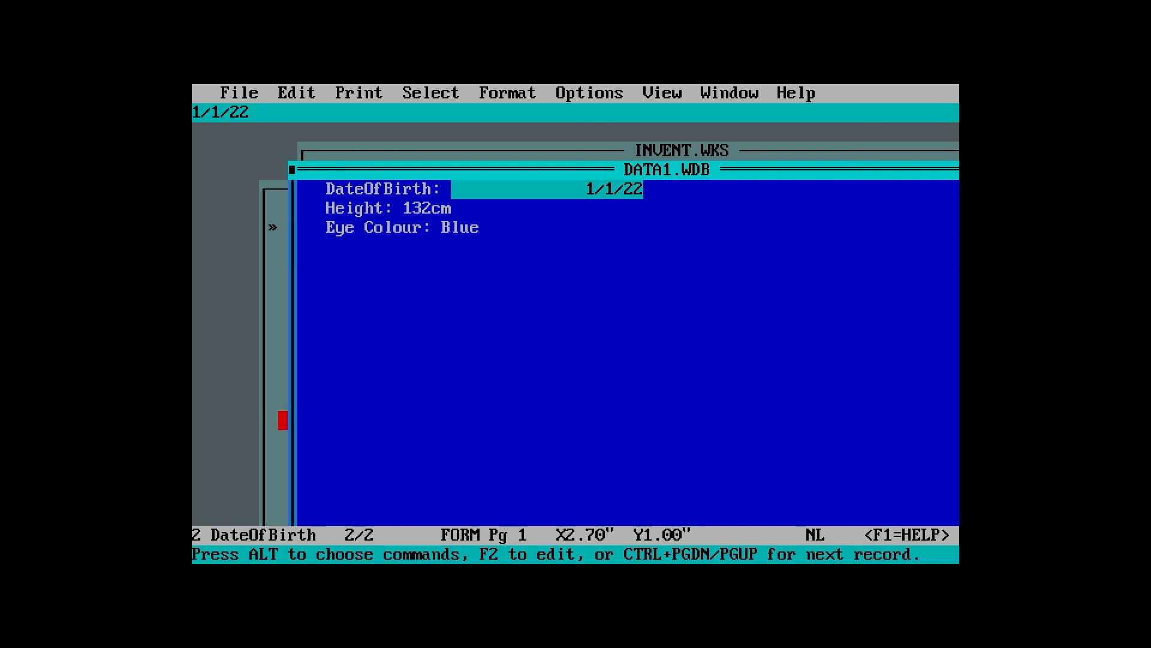
pyautogui.moveTo(552, 170); pyautogui.dragTo(638, 247)
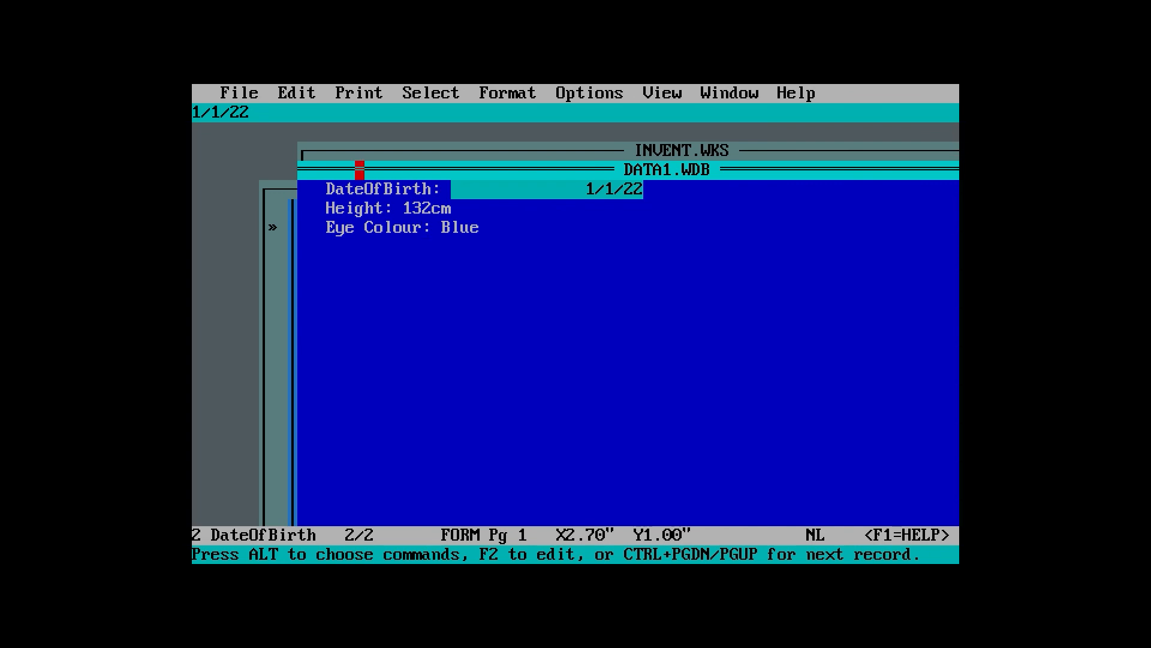
pyautogui.click(322, 208)
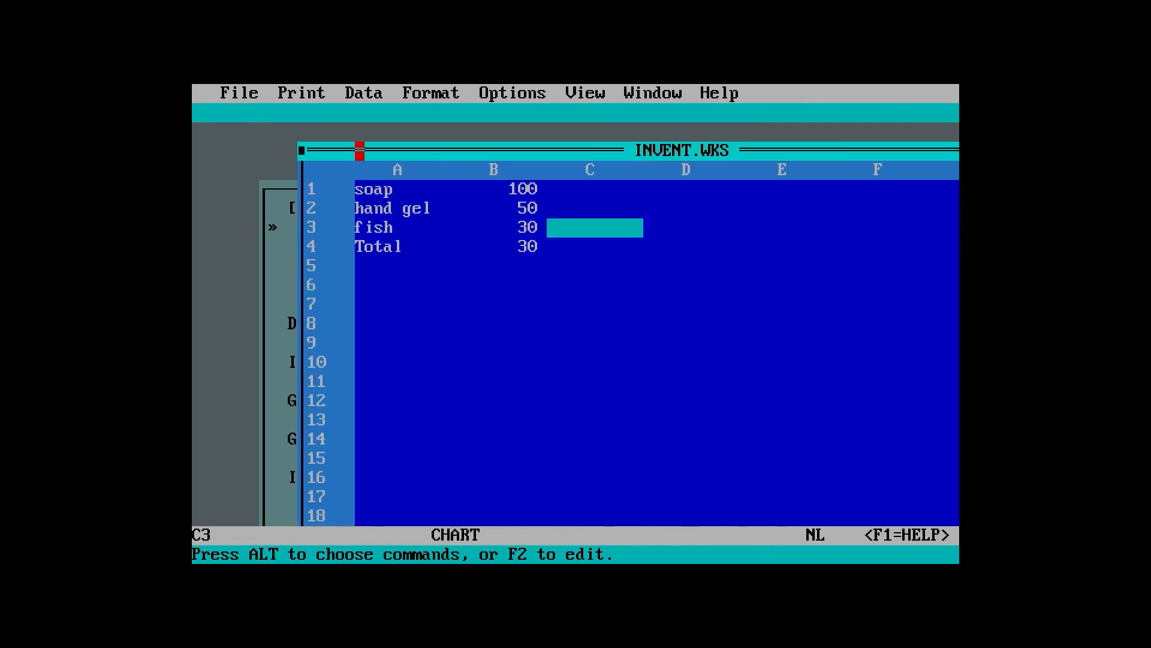
pyautogui.moveTo(359, 151); pyautogui.dragTo(522, 209)
pyautogui.click(312, 190)
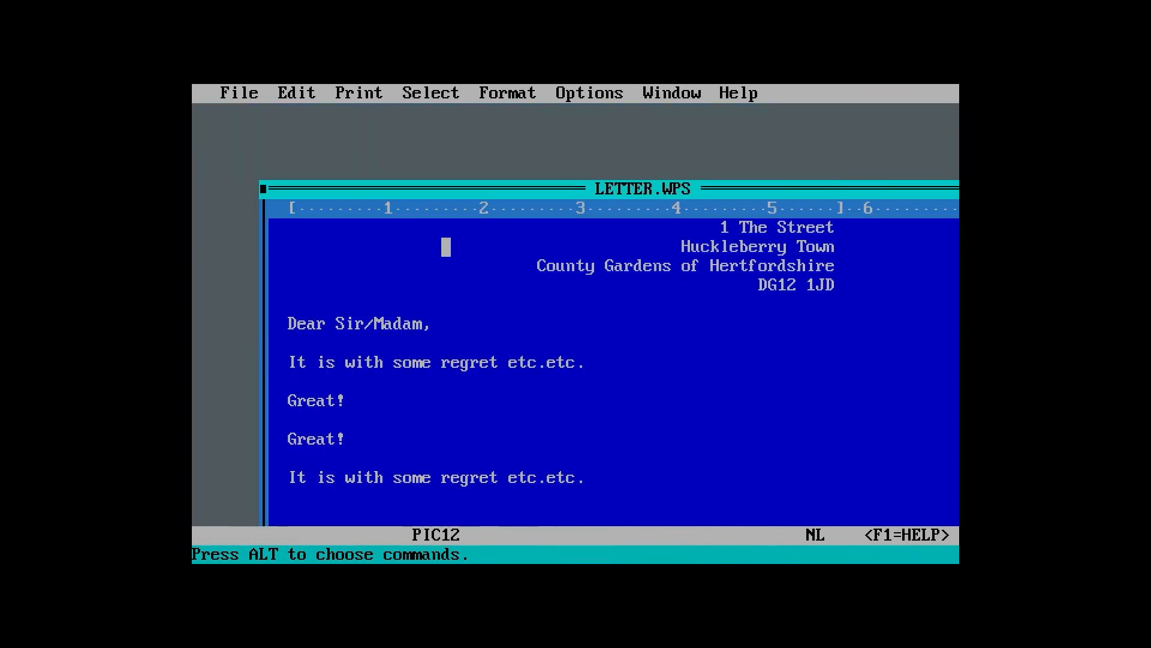
pyautogui.moveTo(465, 189); pyautogui.dragTo(436, 170)
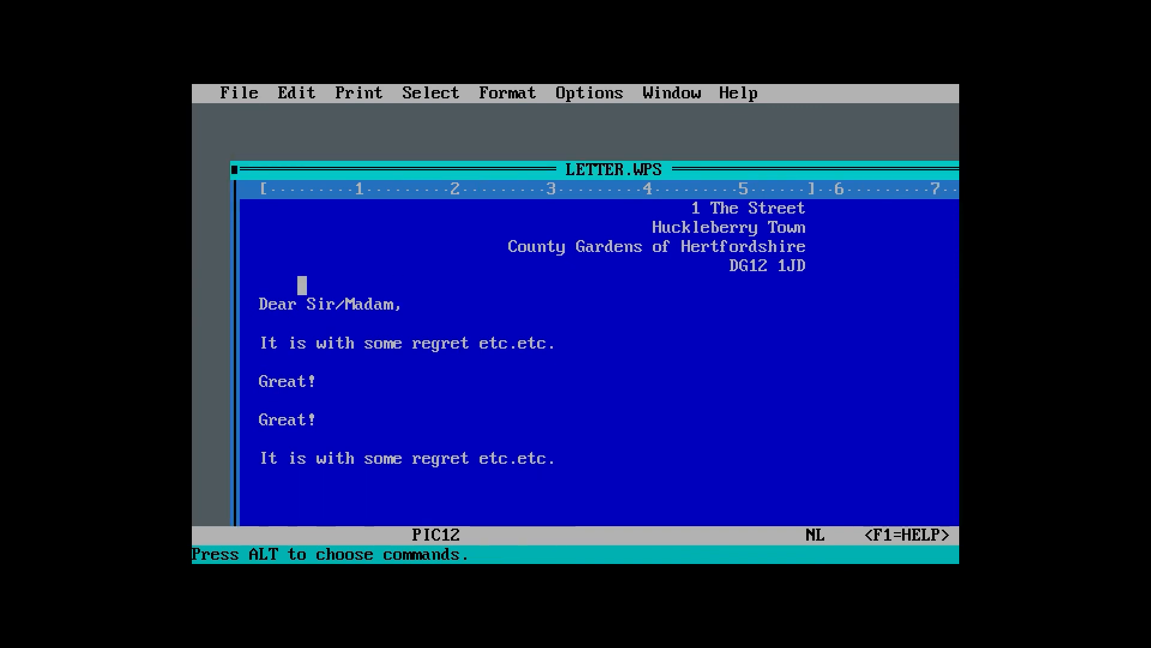
# Step: Make the letter's "Dear Sir/Madam" salutation bold
pyautogui.moveTo(264, 304); pyautogui.dragTo(398, 304)
pyautogui.click(503, 92)
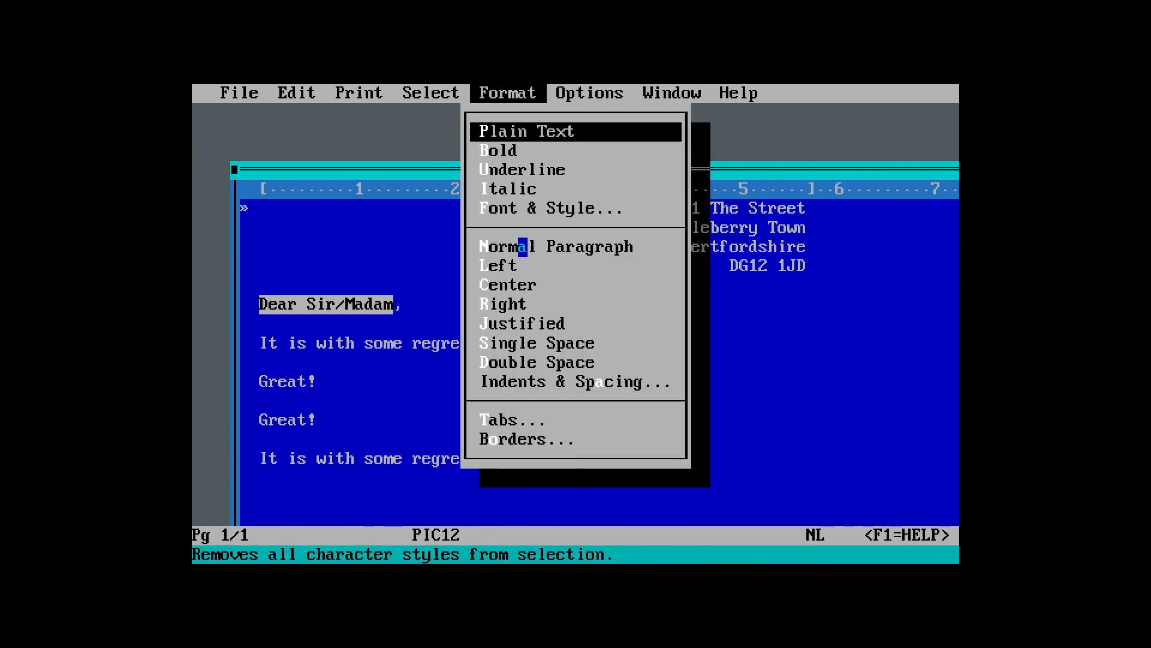
pyautogui.click(523, 150)
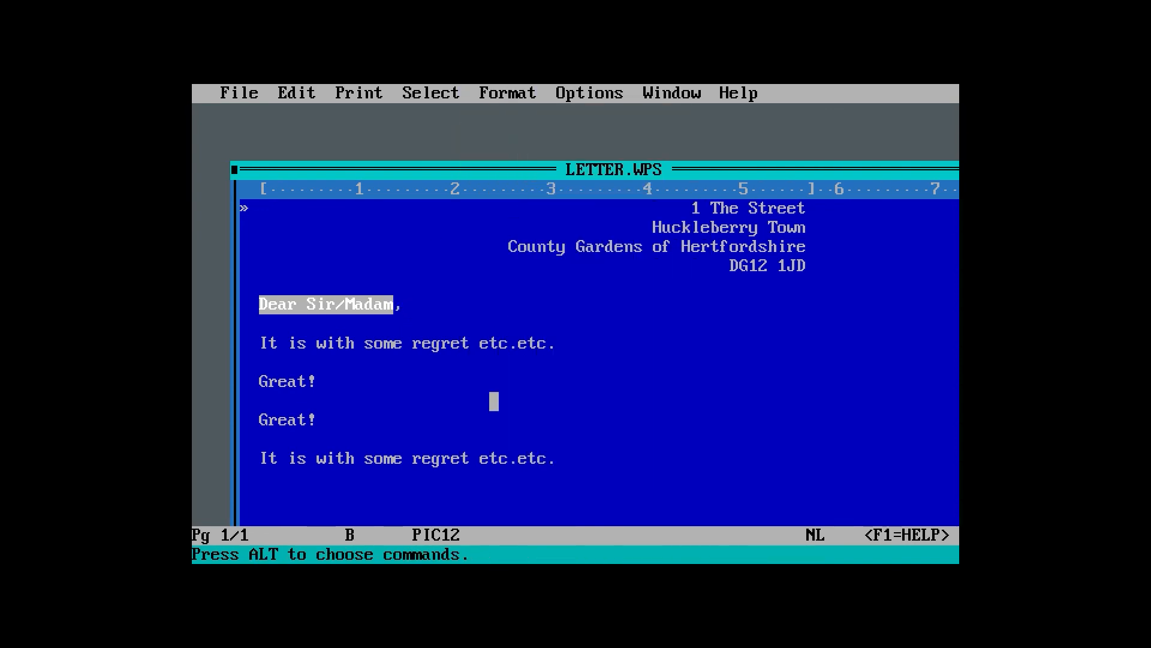
pyautogui.click(418, 304)
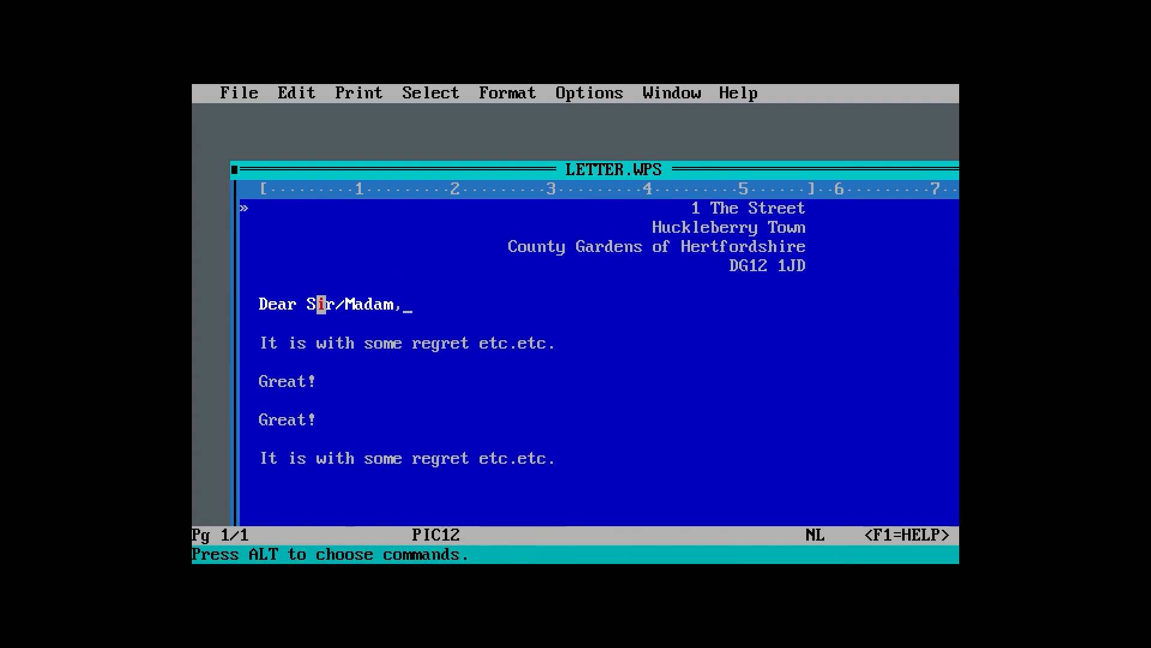
# Step: Underline the letter's first "It is with some regret etc.etc." line
pyautogui.moveTo(254, 343); pyautogui.dragTo(541, 343)
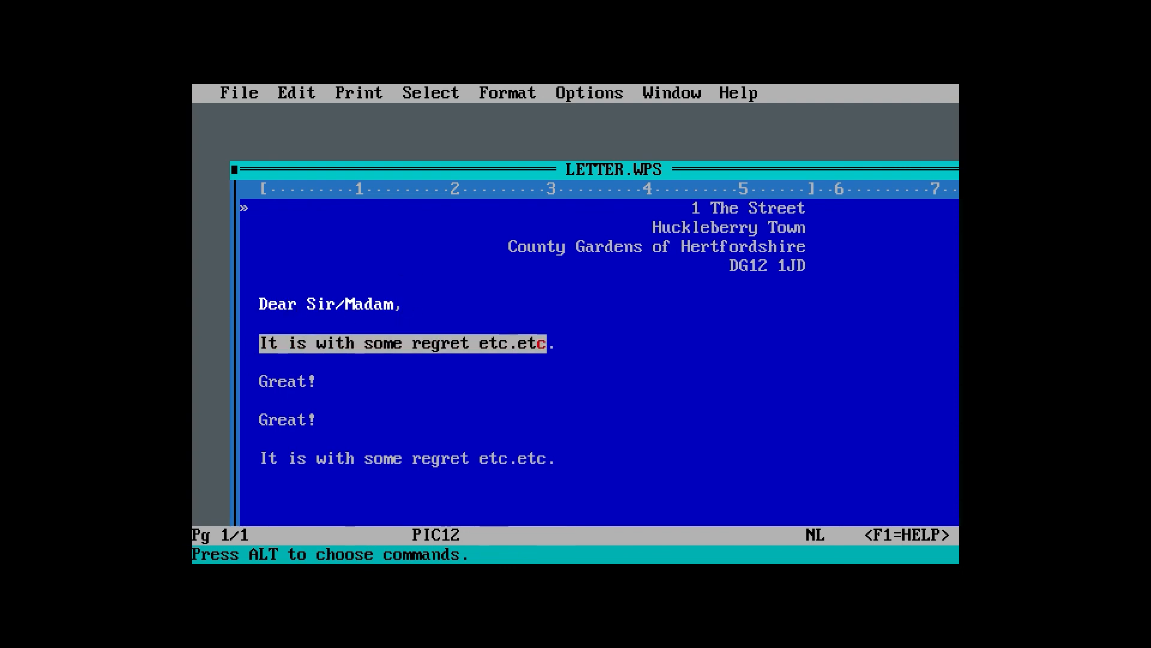
pyautogui.click(522, 93)
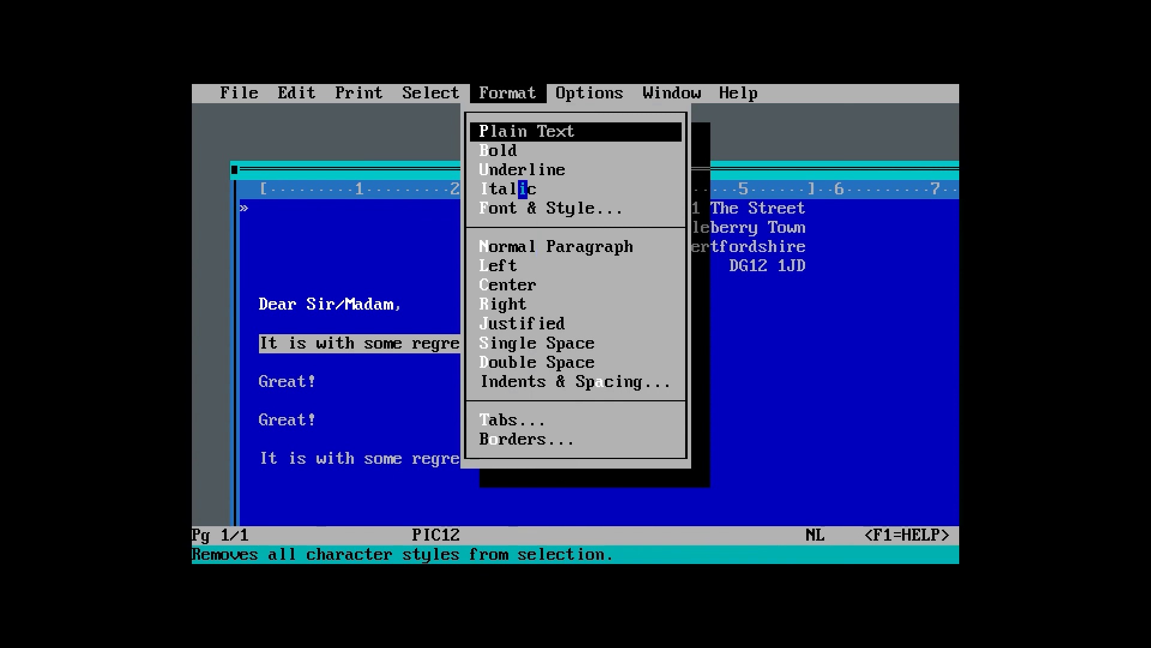
pyautogui.click(523, 168)
pyautogui.click(445, 380)
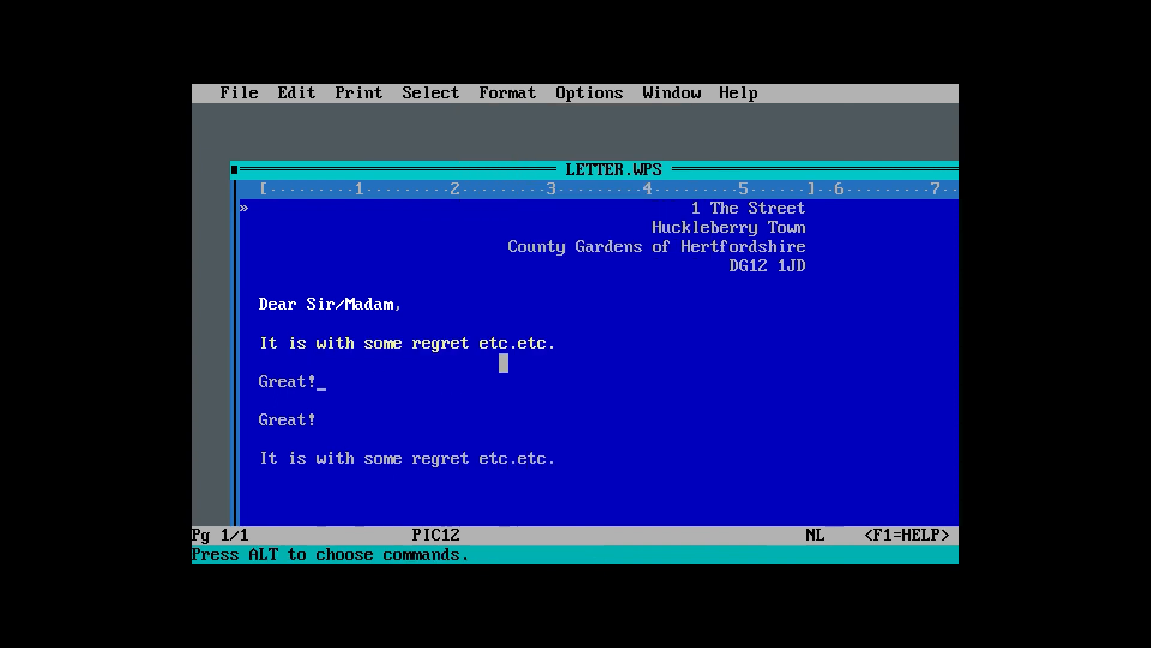
# Step: Open the calculator, try out some number entry, and close it without inserting a result in the letter
pyautogui.click(236, 93)
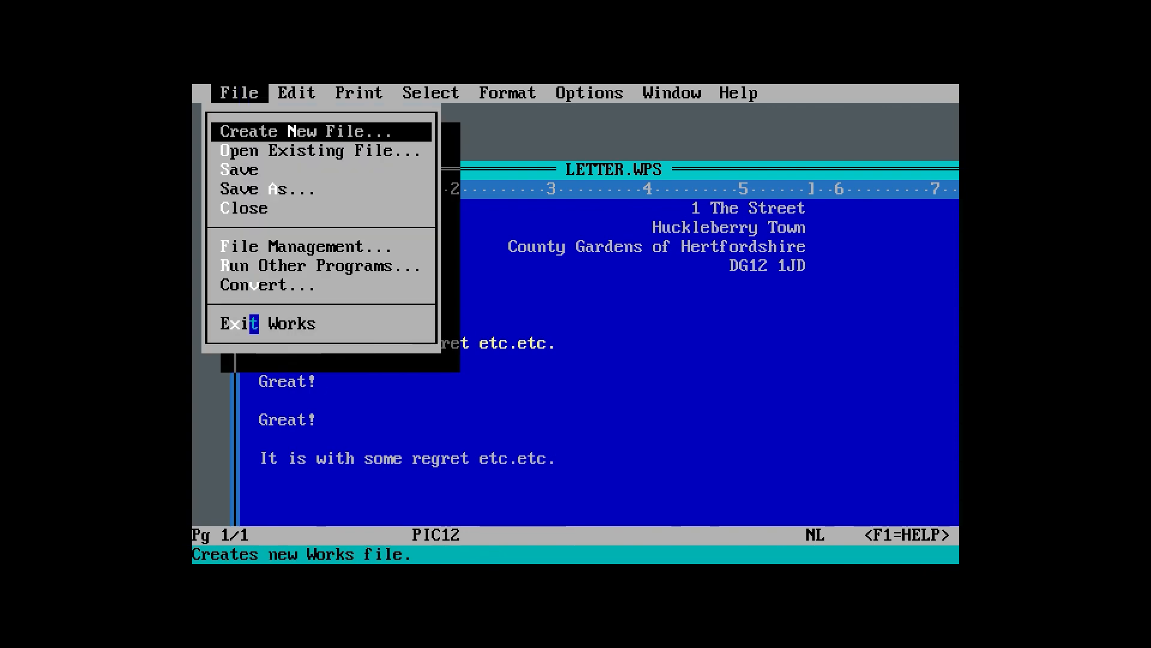
pyautogui.click(599, 93)
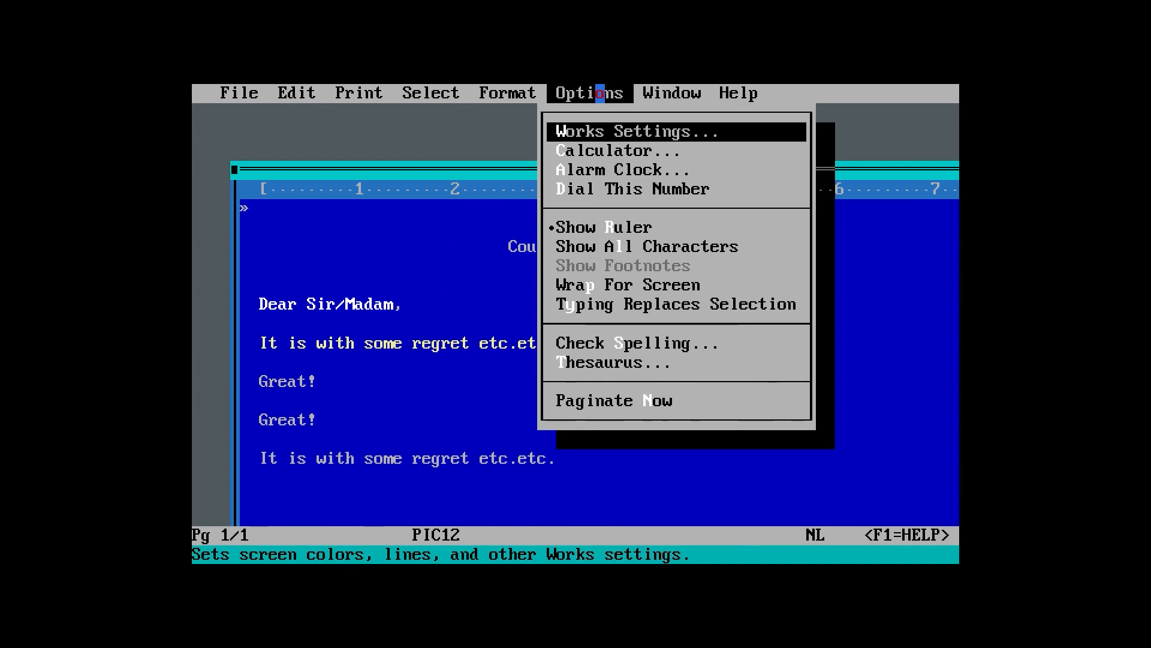
pyautogui.click(639, 150)
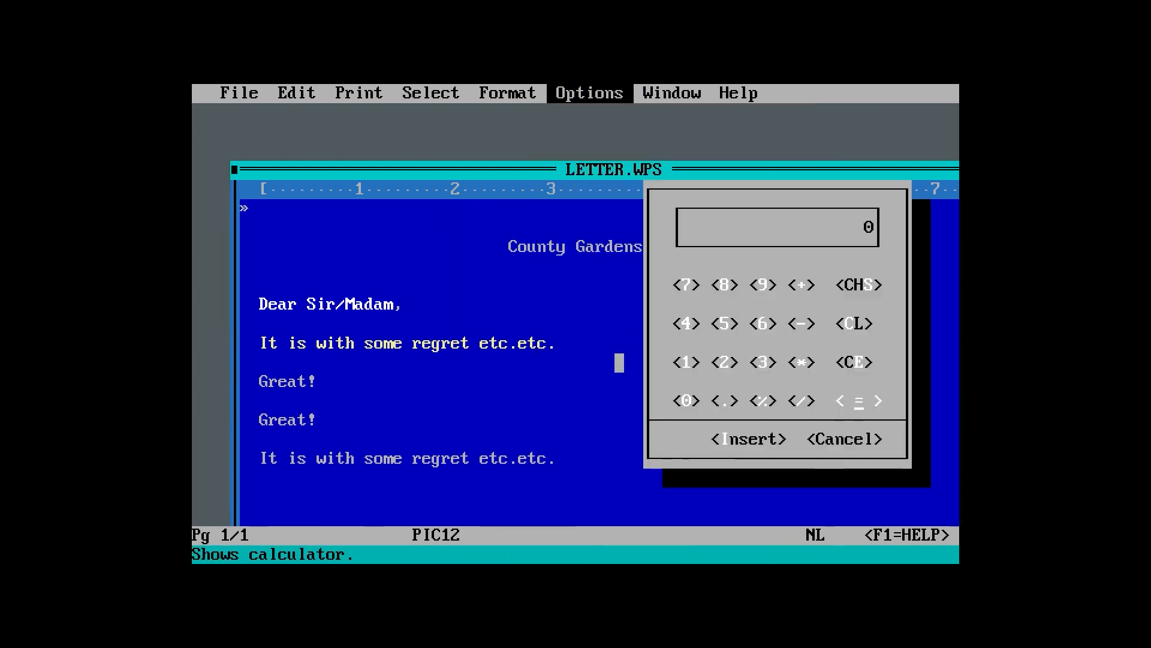
pyautogui.write('616')
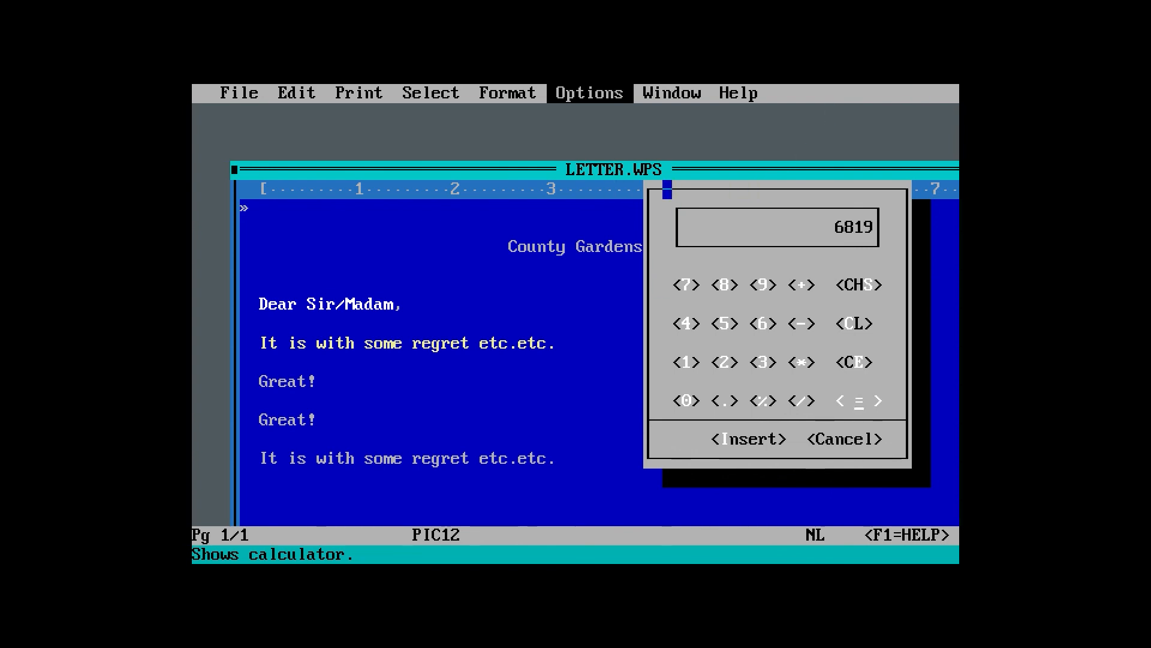
pyautogui.click(849, 438)
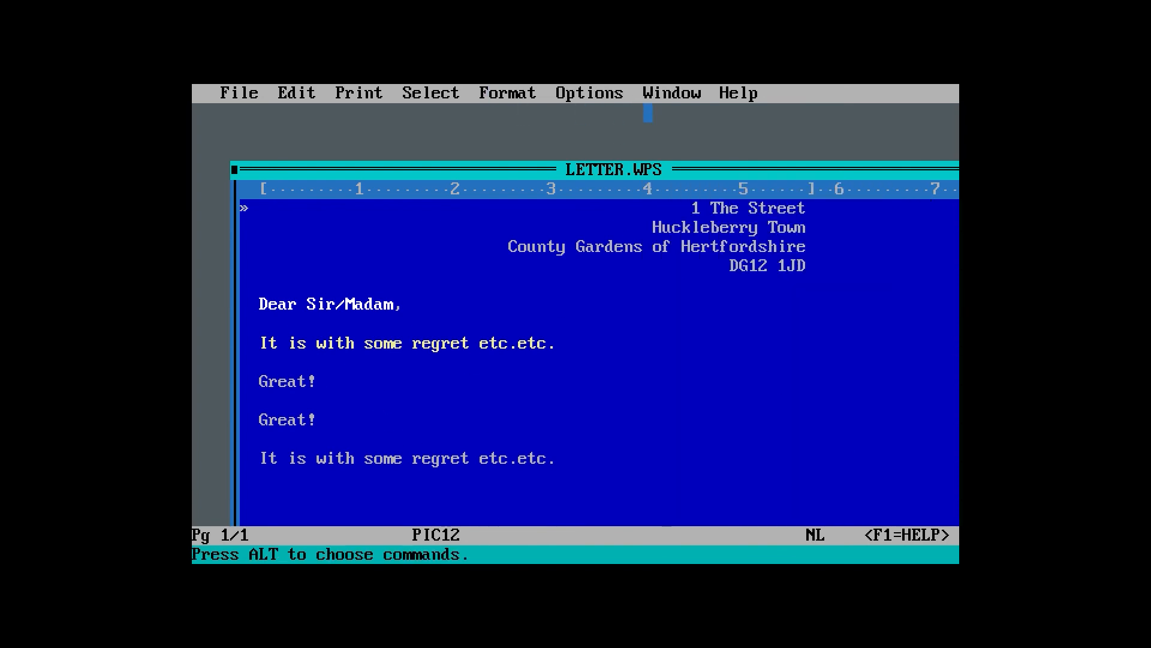
# Step: Examine the alarm clock's message, date, time and frequency settings and close it without setting an alarm
pyautogui.click(686, 94)
pyautogui.click(590, 94)
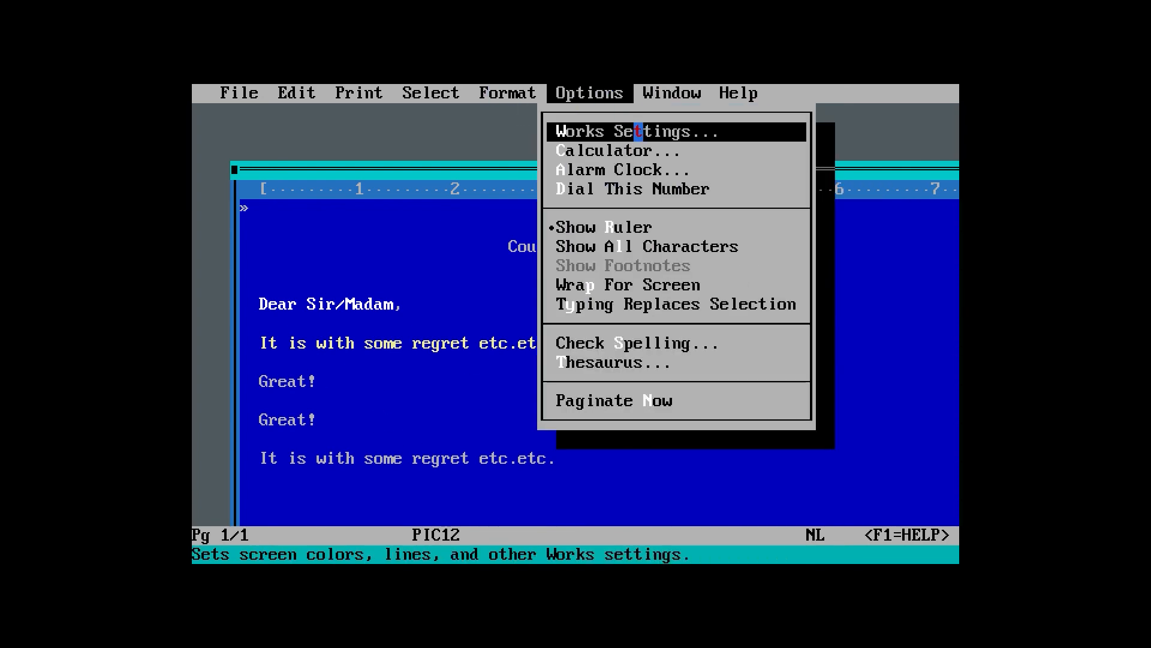
pyautogui.click(657, 170)
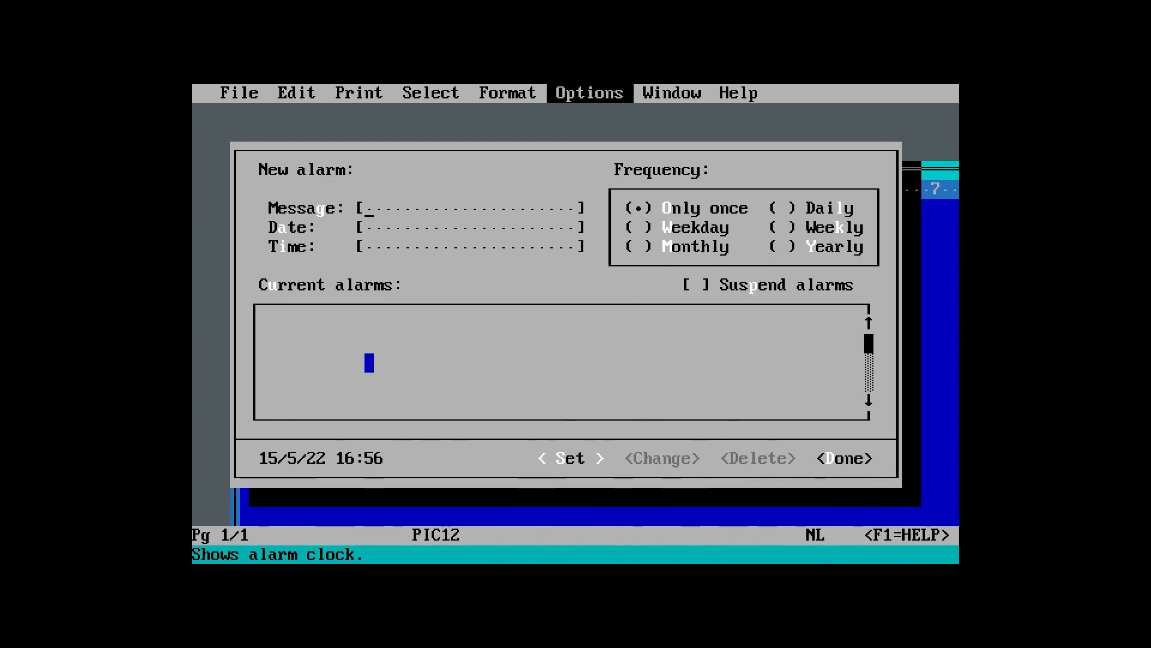
pyautogui.click(846, 458)
# Step: Spell-check the letter, continuing from its start, and add Hertfordshire and the other flagged words to the dictionary
pyautogui.click(639, 93)
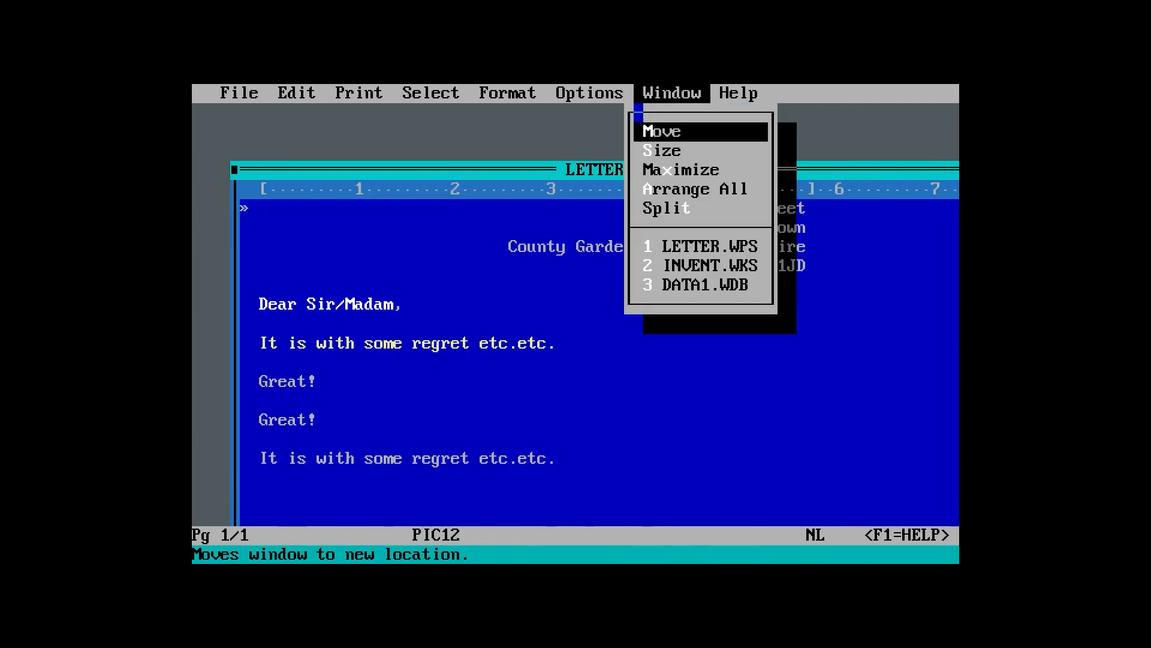
pyautogui.click(600, 93)
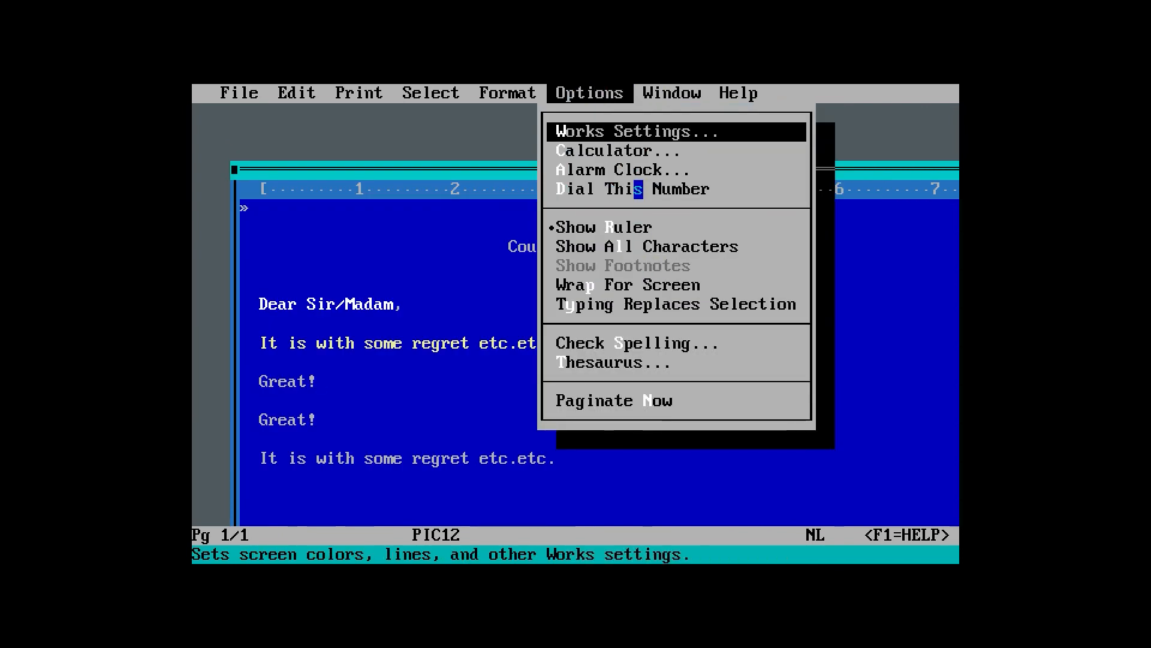
pyautogui.click(624, 344)
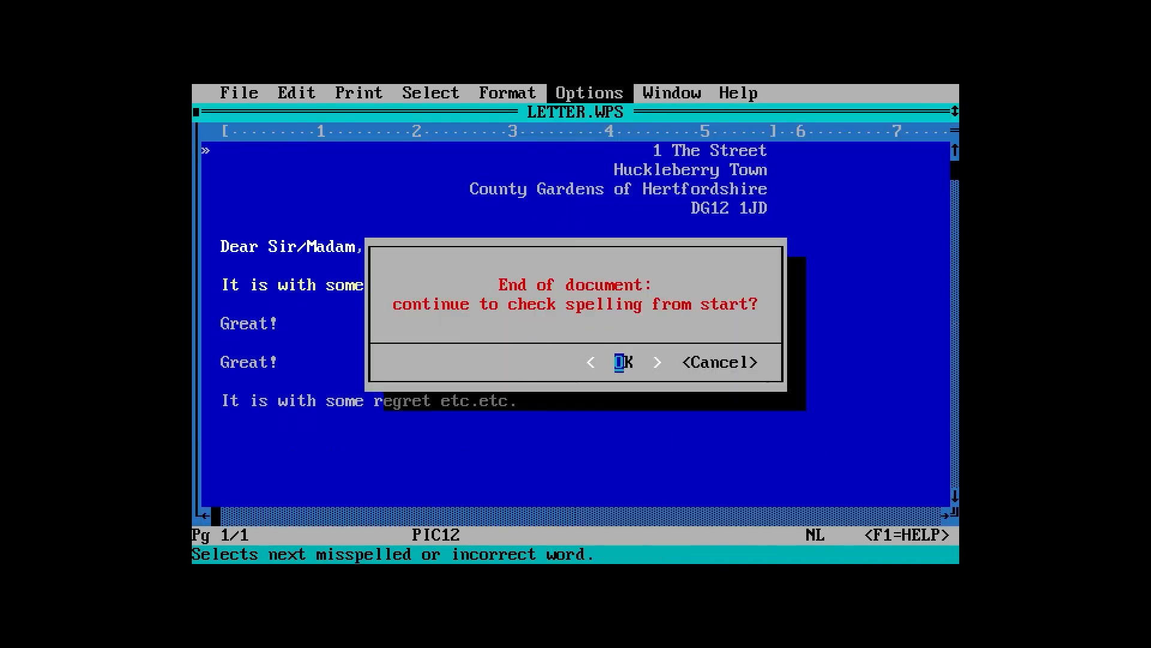
pyautogui.click(621, 361)
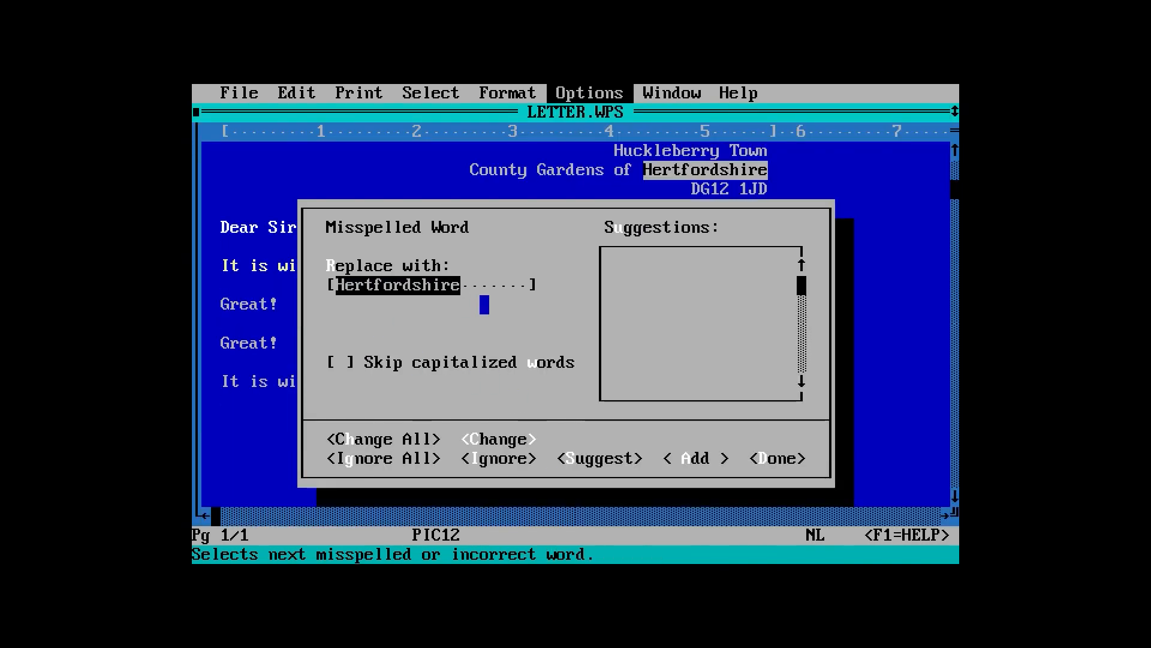
pyautogui.click(706, 458)
pyautogui.click(695, 458)
pyautogui.click(695, 458)
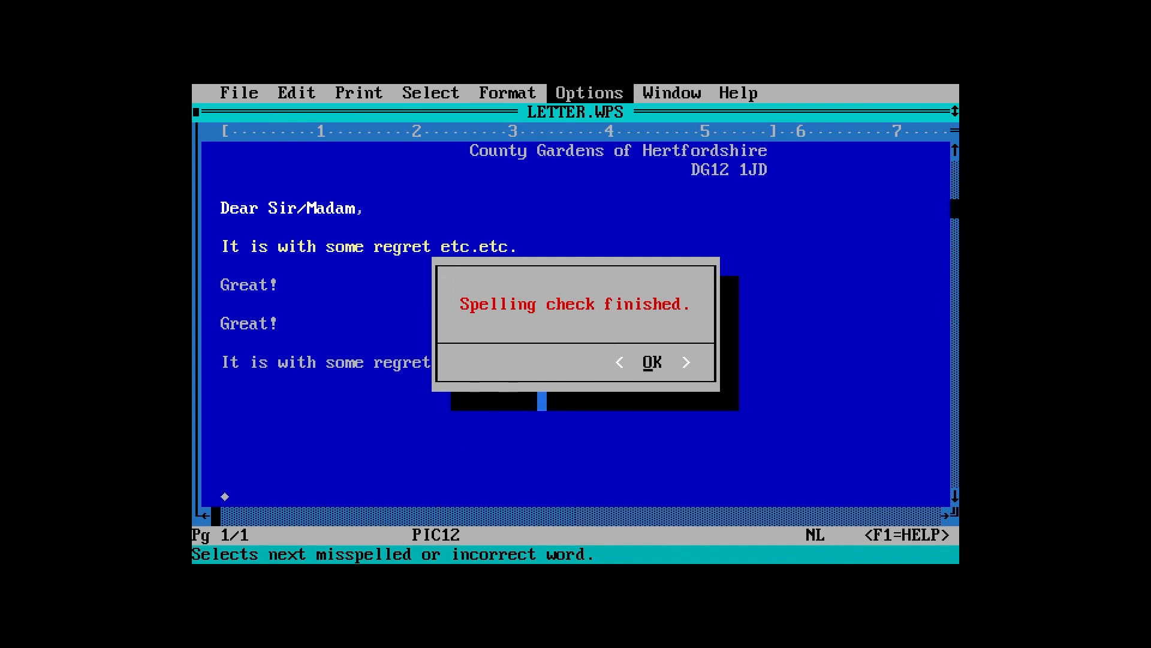
pyautogui.click(642, 363)
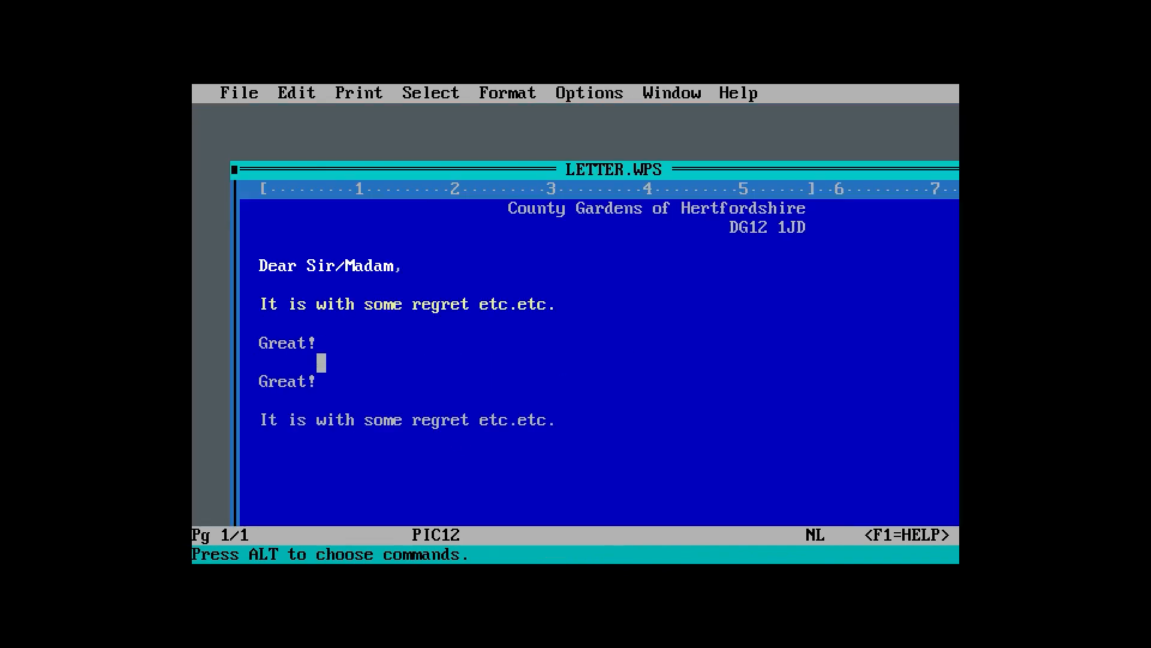
# Step: Replace "regret" in the letter's last line with the thesaurus synonym "compunction"
pyautogui.click(657, 93)
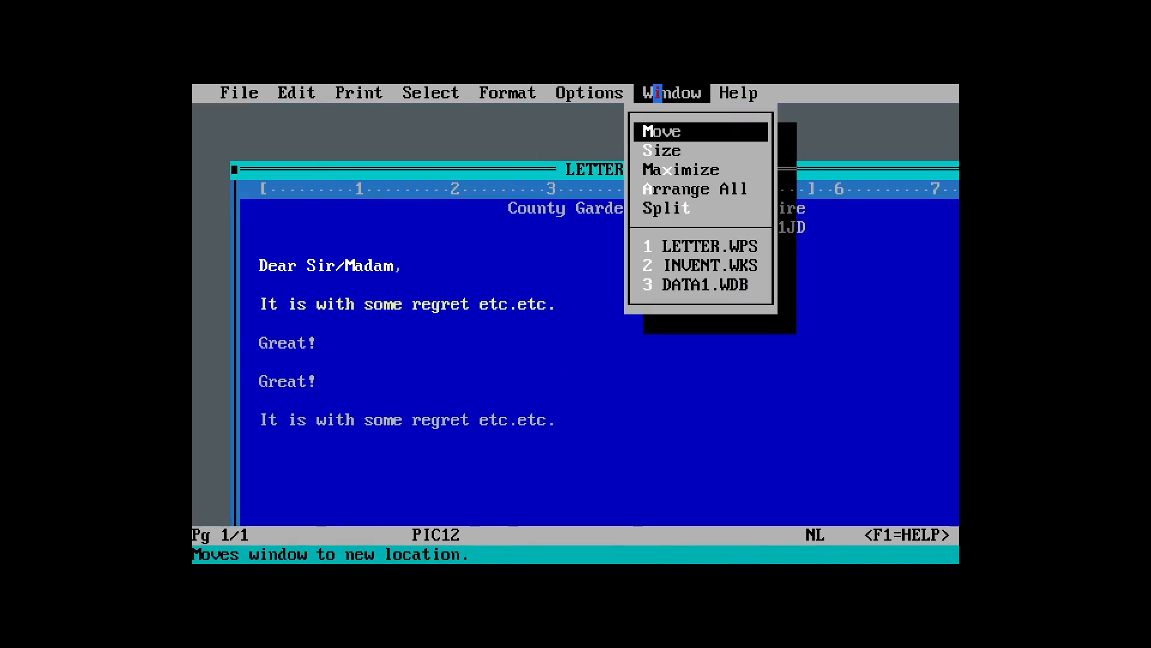
pyautogui.click(609, 93)
pyautogui.click(494, 305)
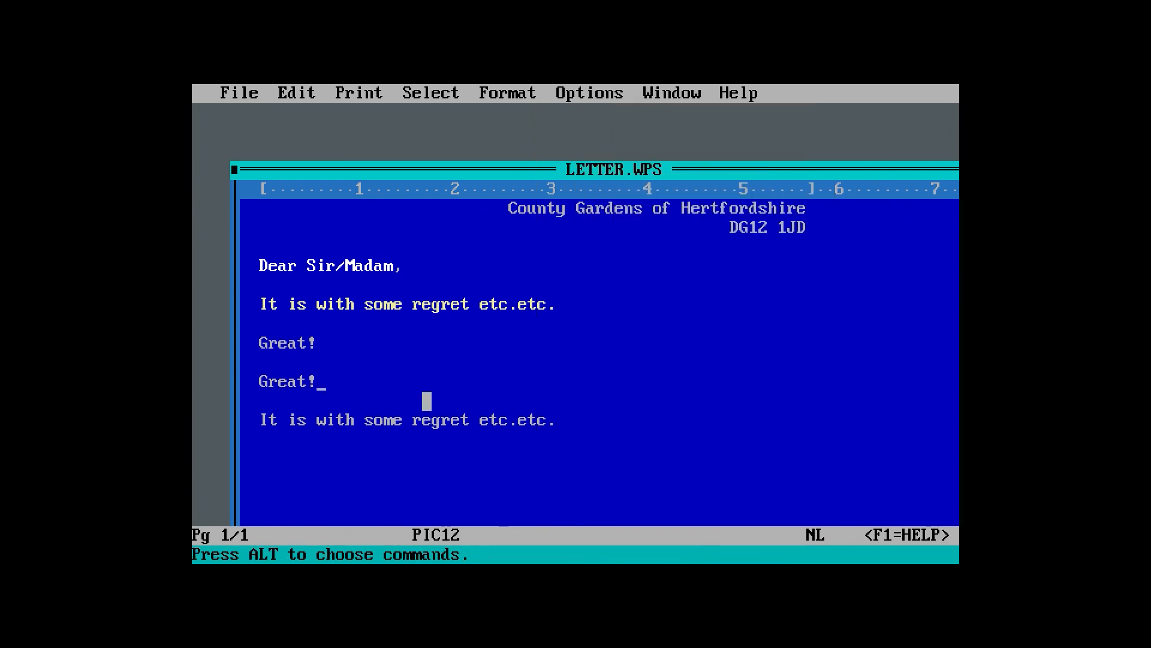
pyautogui.doubleClick(417, 420)
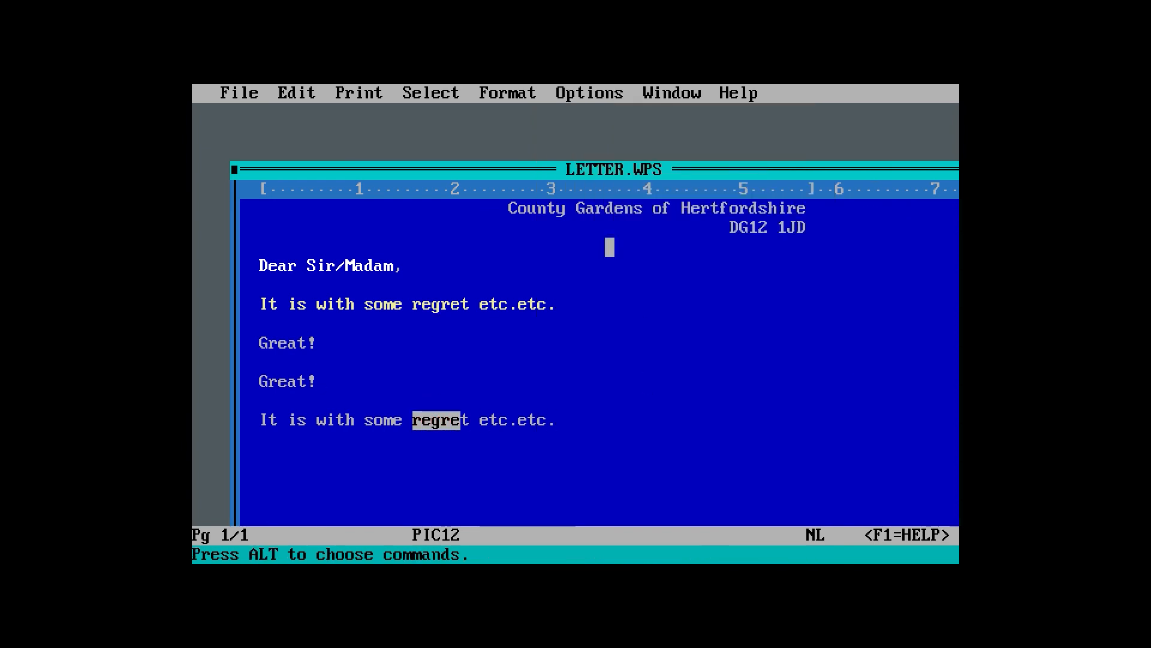
pyautogui.click(426, 420)
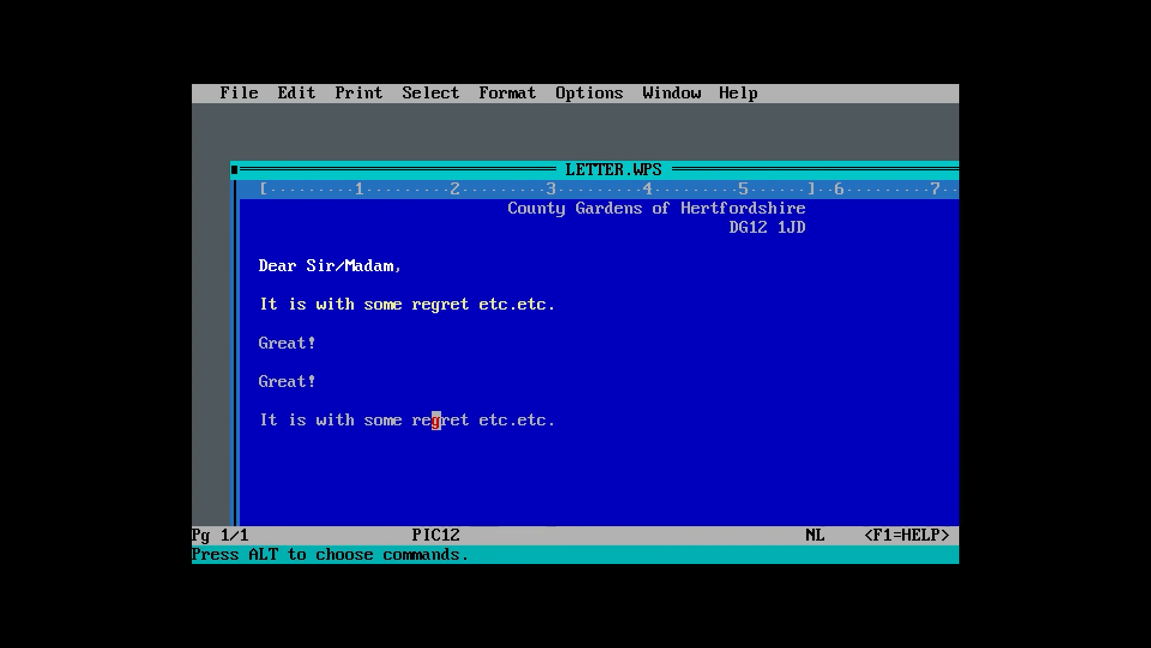
pyautogui.click(696, 93)
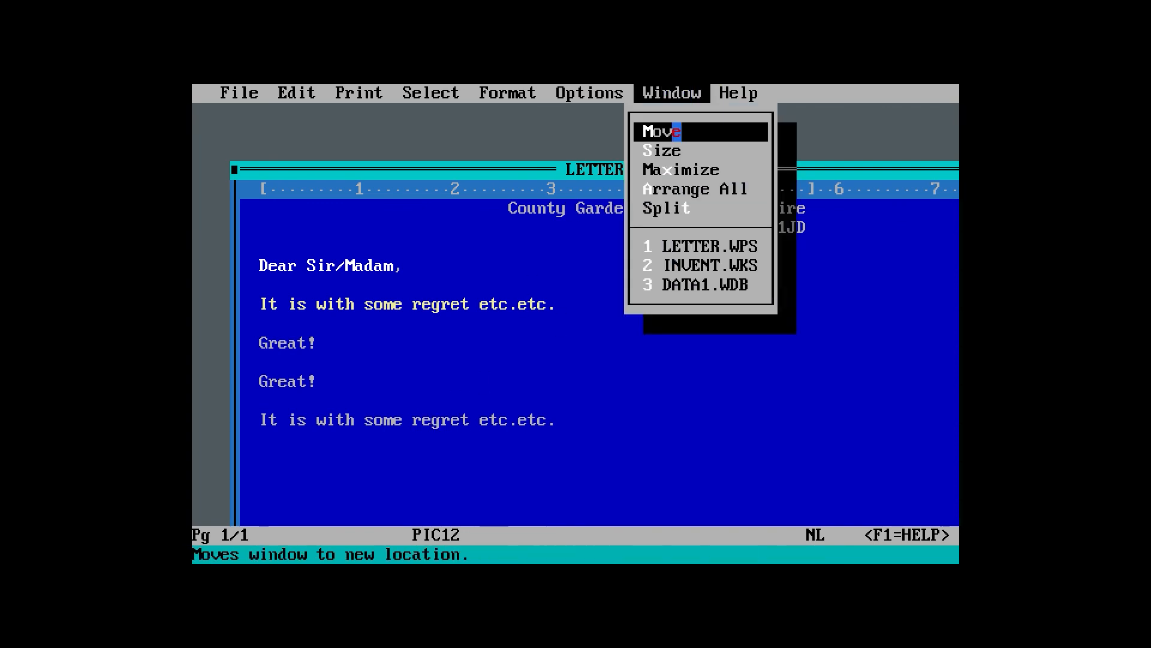
pyautogui.click(590, 93)
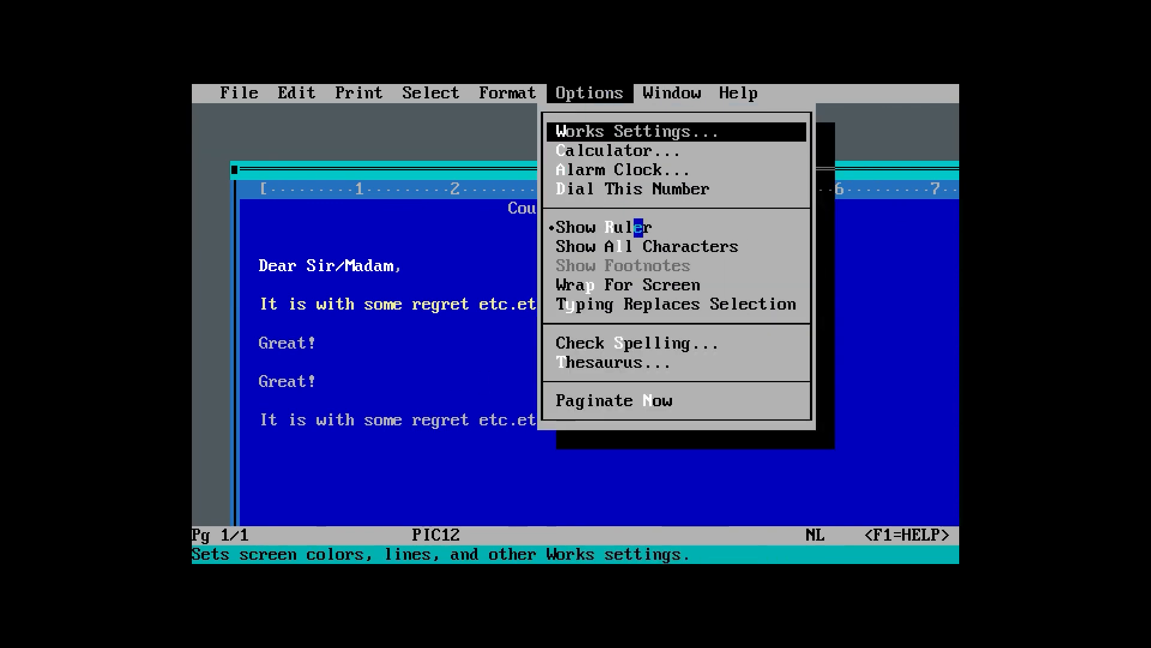
pyautogui.click(667, 362)
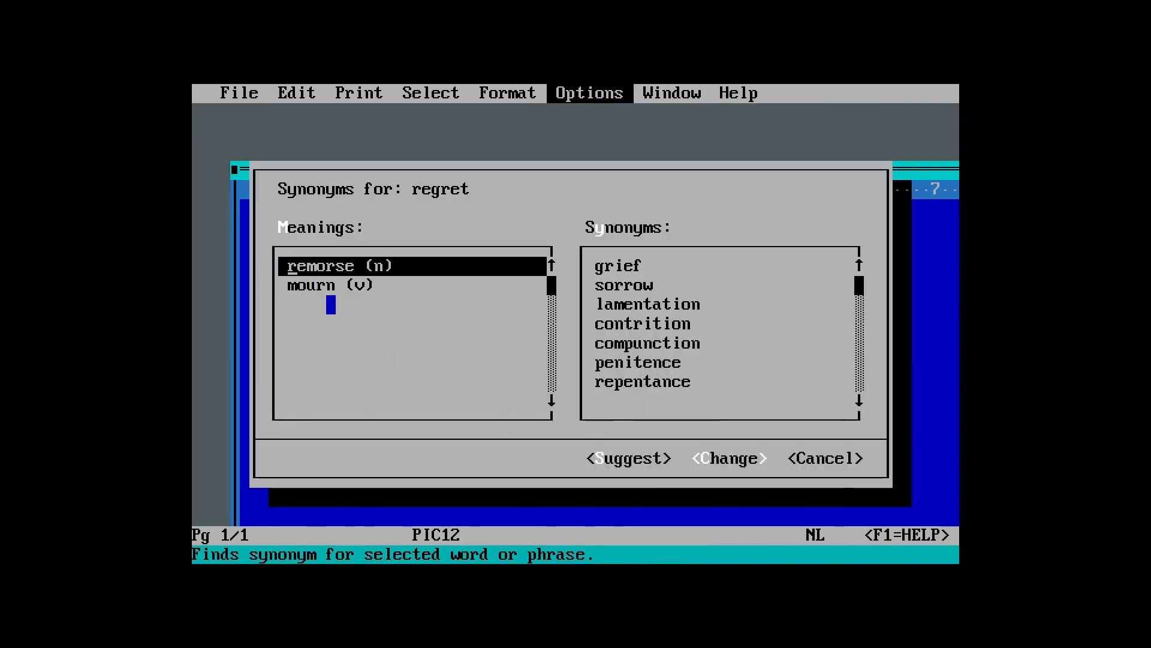
pyautogui.doubleClick(657, 342)
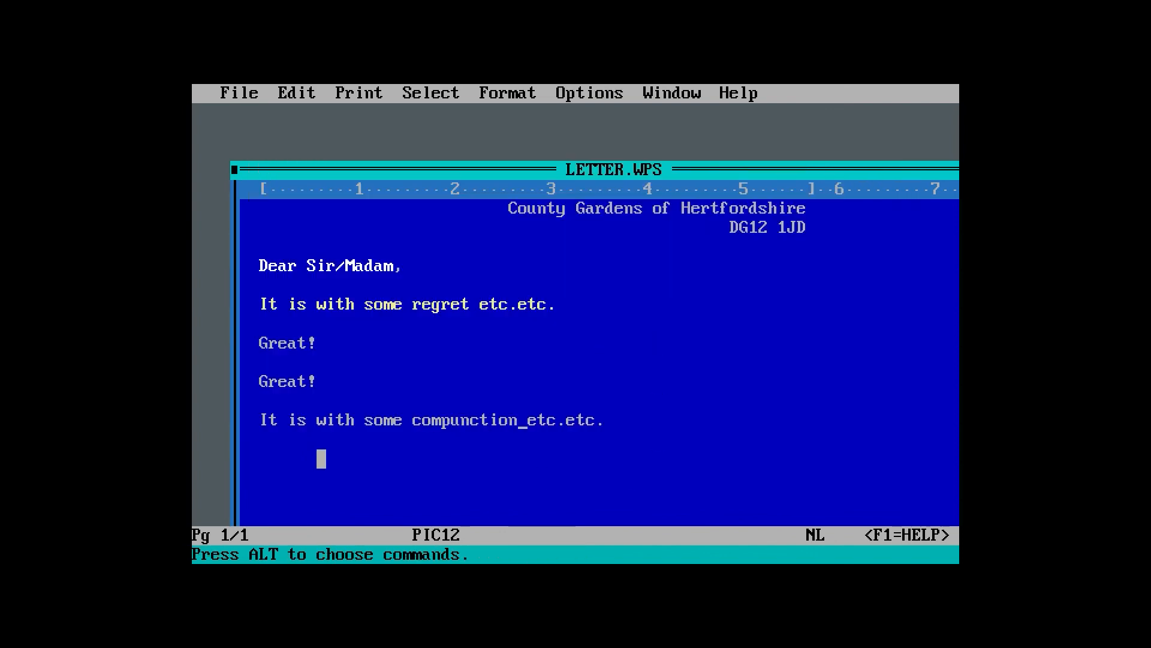
# Step: Move the LETTER.WPS window slightly up and to the left within the workspace
pyautogui.moveTo(619, 169); pyautogui.dragTo(610, 130)
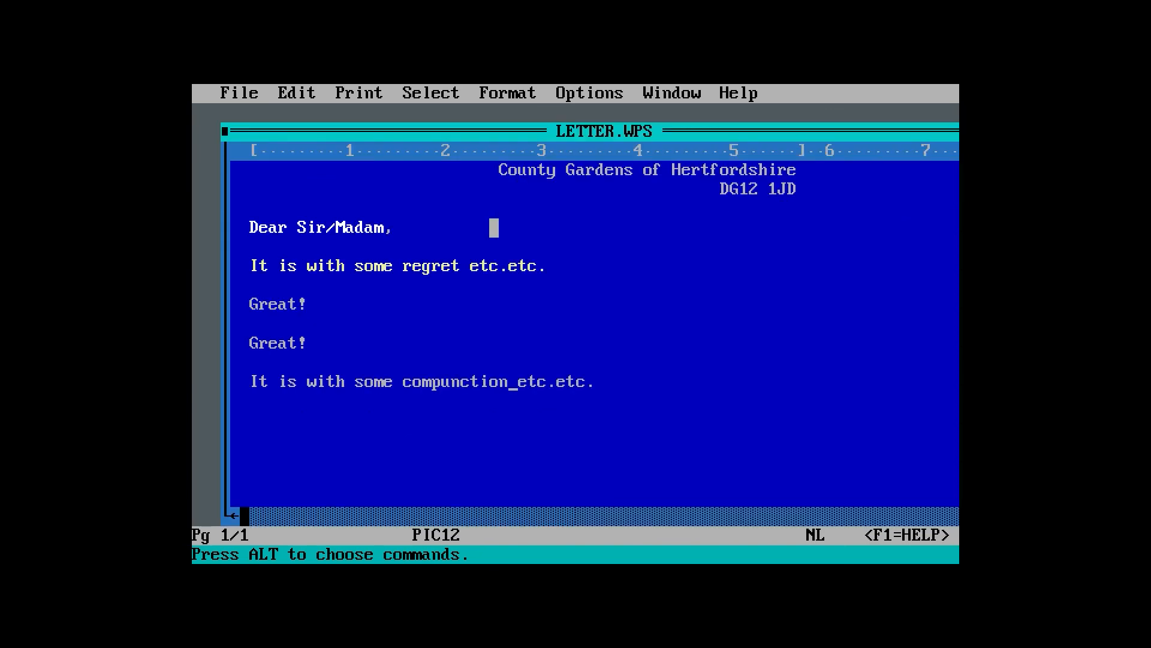
pyautogui.click(668, 94)
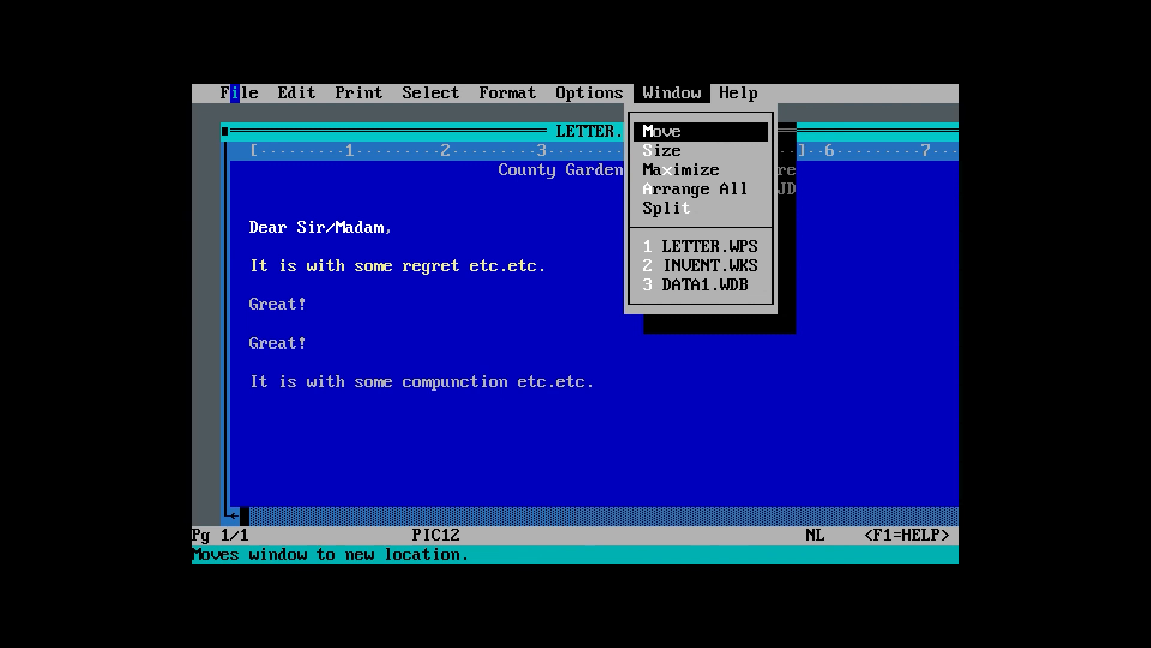
pyautogui.click(749, 93)
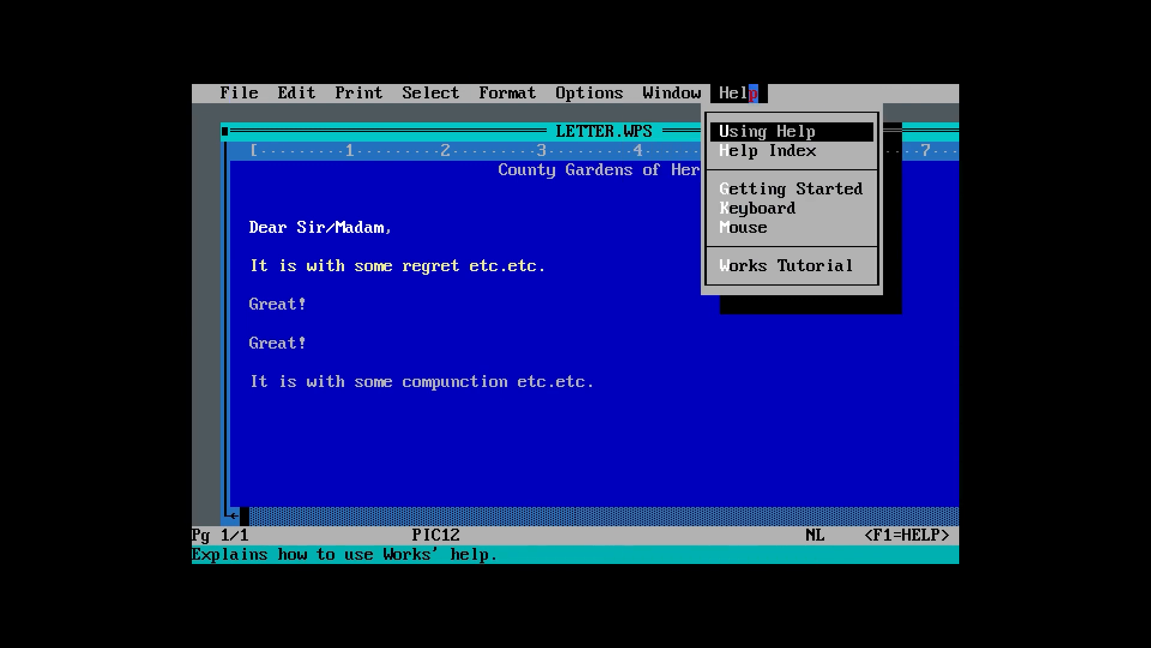